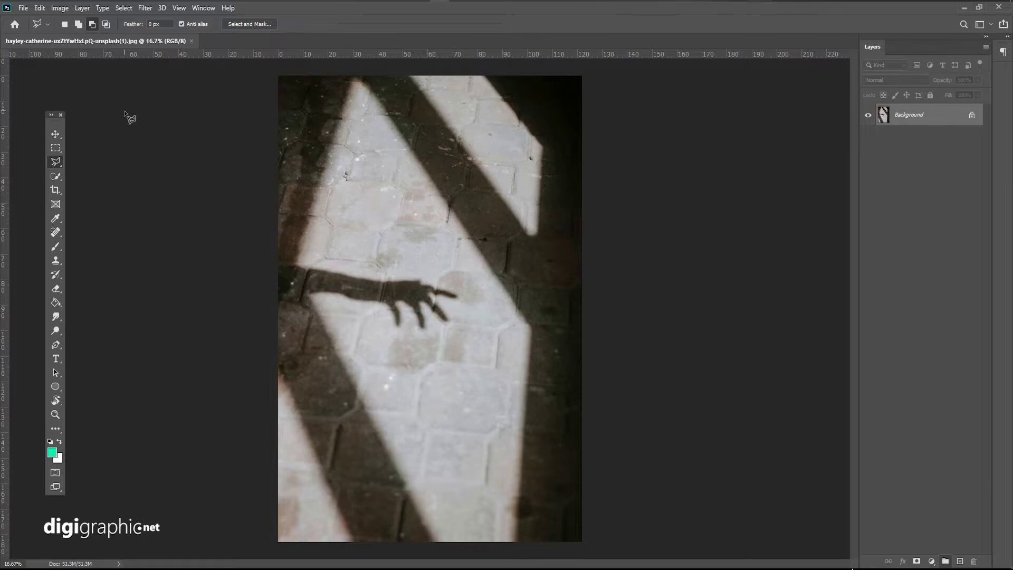
- Select the Move tool with the hand-shadow paving photo open
left_click(62, 134)
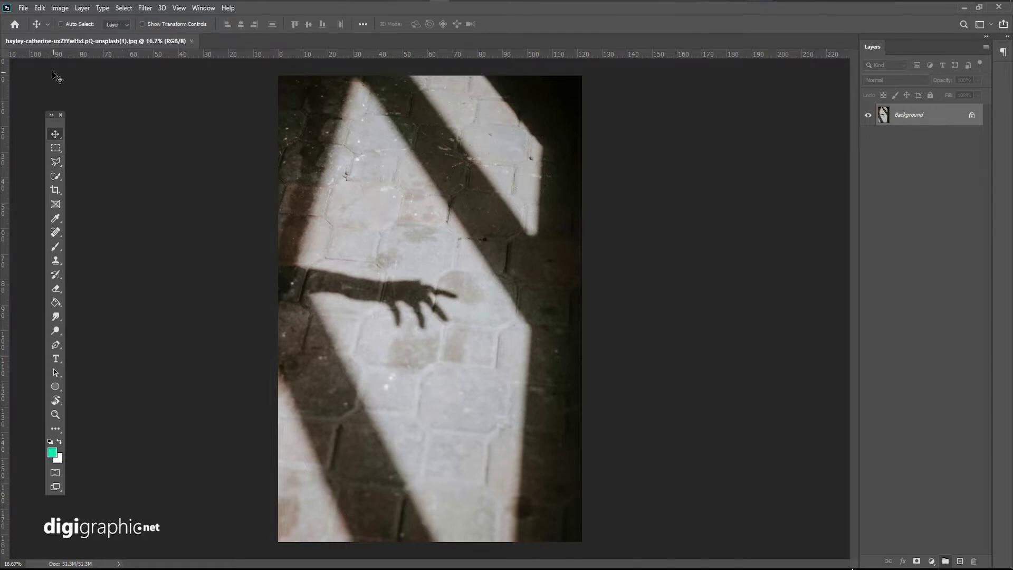
- Trace corners around the hand shadow with the Polygonal Lasso
left_click(56, 162)
scroll(348, 330, "up", 2)
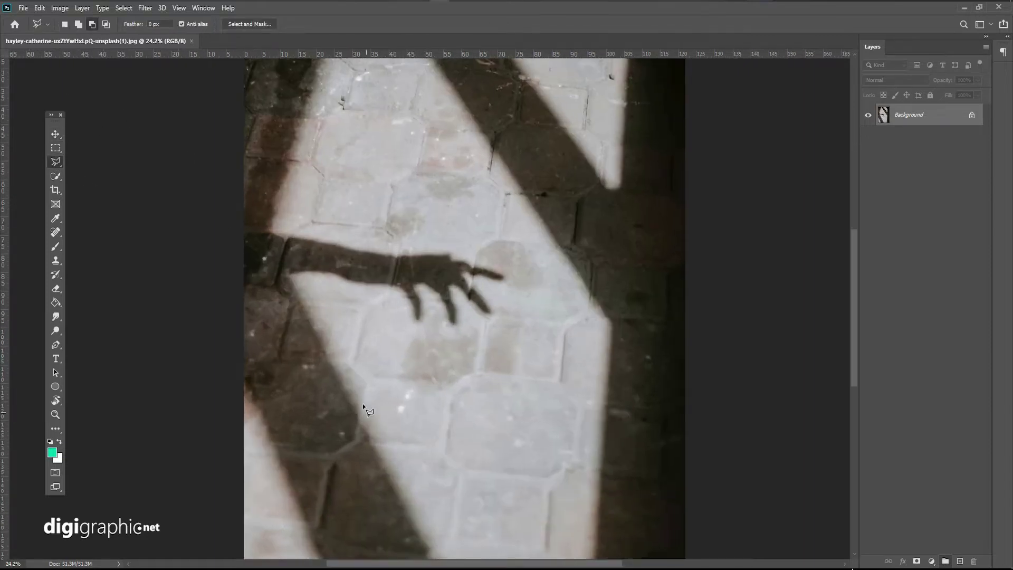
scroll(356, 335, "up", 1)
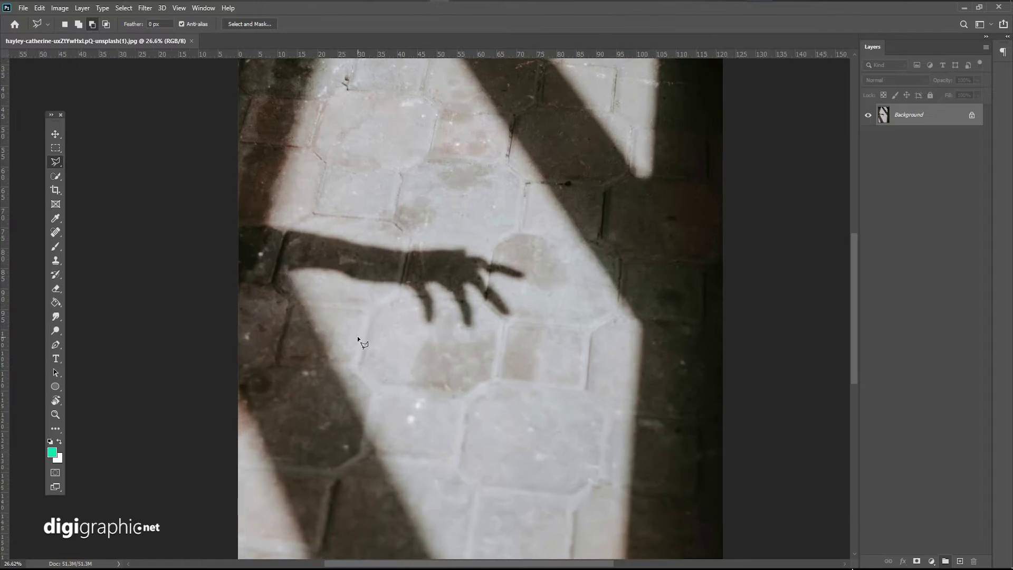
left_click(271, 229)
left_click(331, 129)
left_click(385, 119)
left_click(468, 180)
left_click(549, 212)
left_click(578, 286)
- Close the polygonal selection around the shadow and start Content-Aware Fill on it
left_click(572, 427)
double_click(536, 459)
left_click(39, 8)
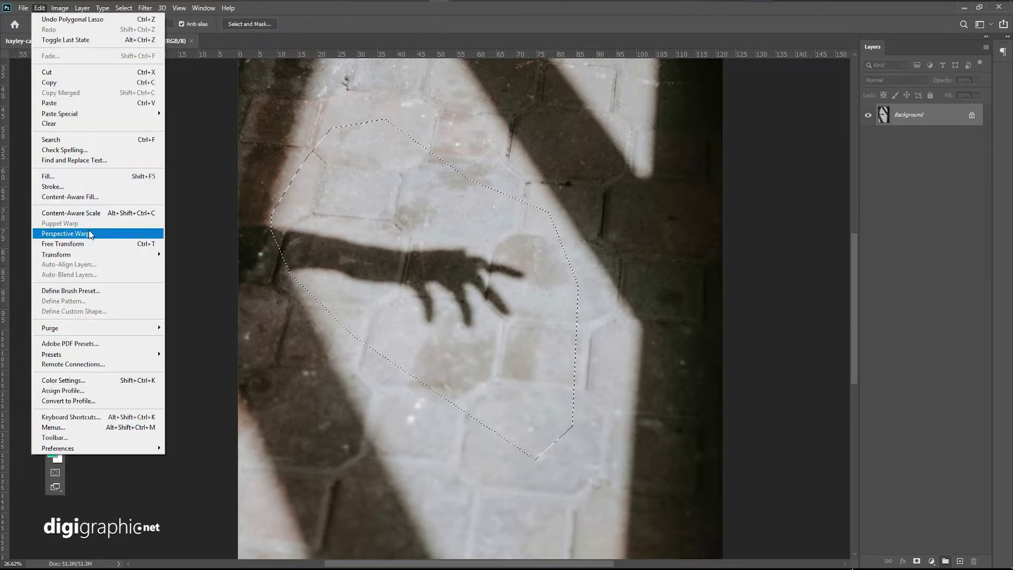
left_click(89, 197)
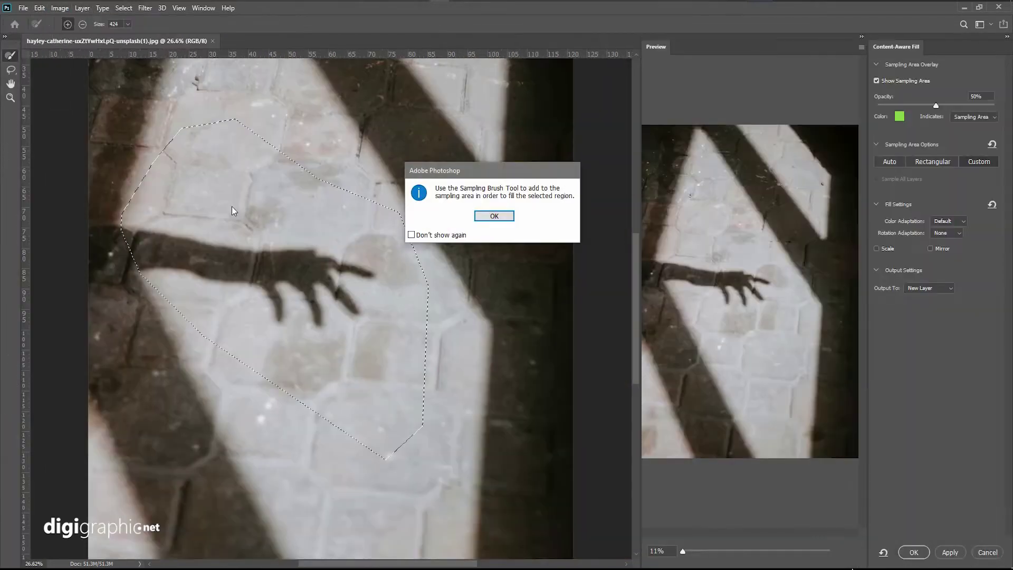
- Widen the preview and paint sampling areas on the paving above and below the shadow
left_click(491, 217)
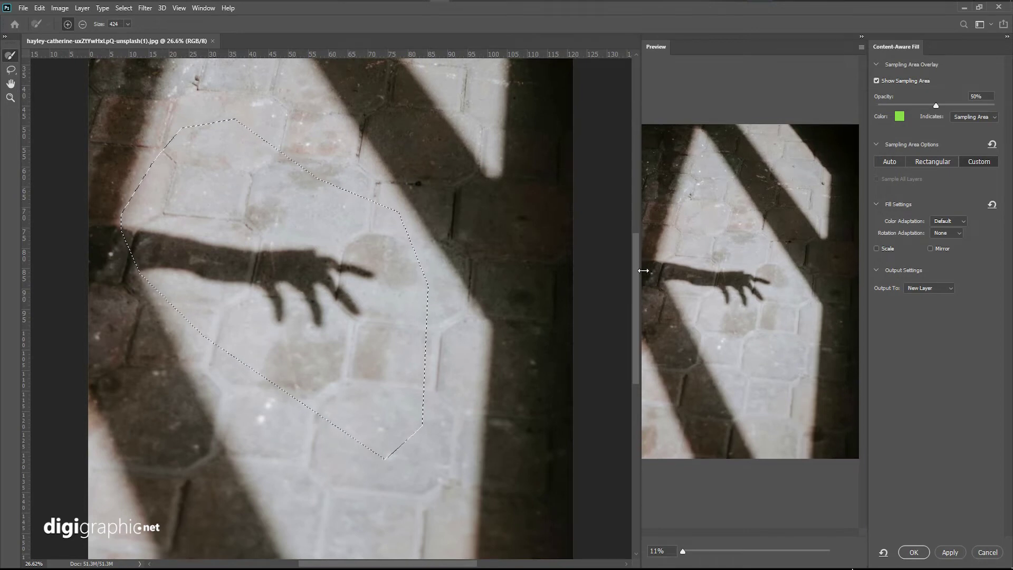
left_click_drag(639, 269, 424, 269)
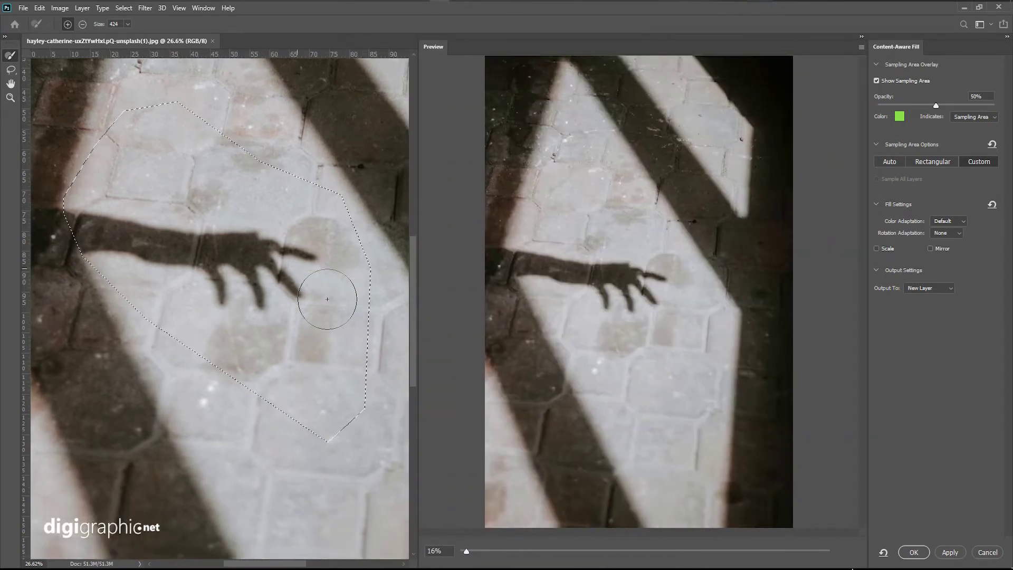
left_click_drag(237, 136, 287, 187)
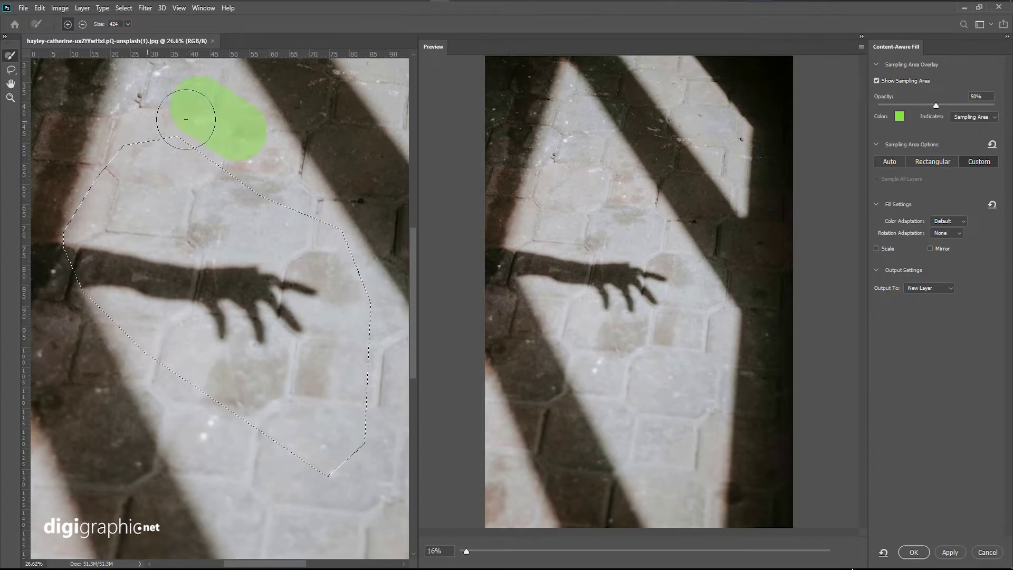
left_click_drag(359, 522, 348, 567)
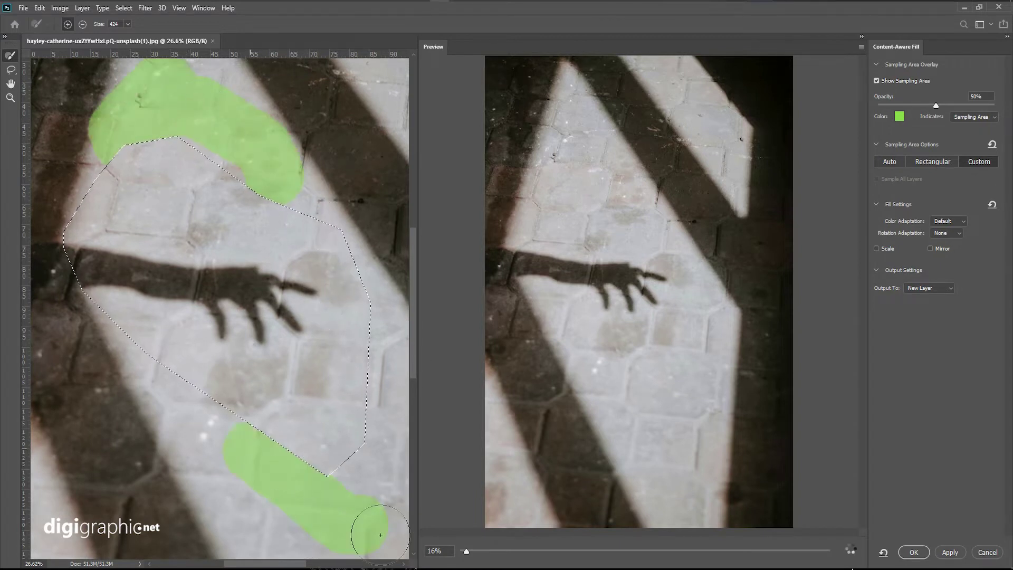
left_click_drag(267, 474, 208, 422)
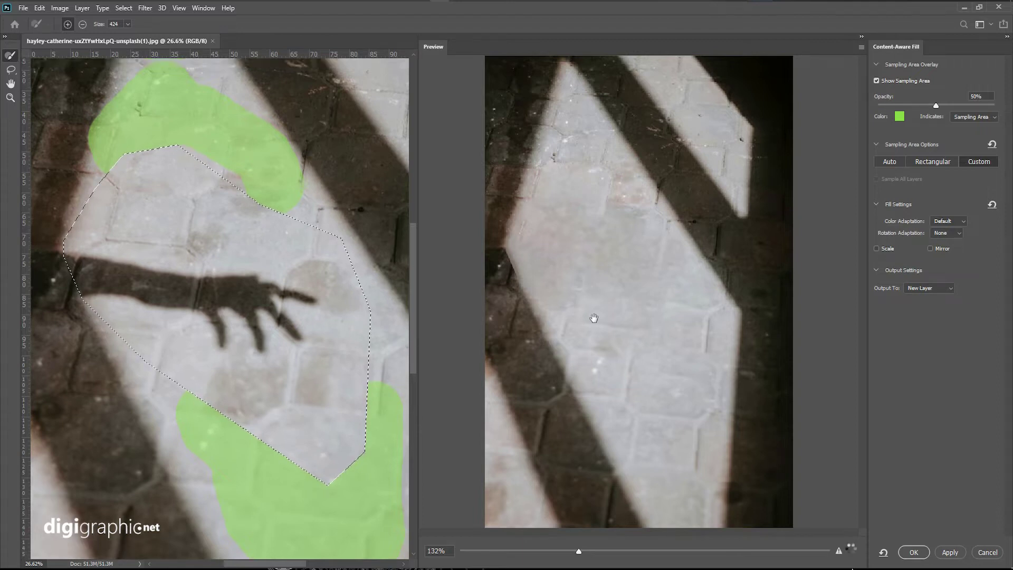
- Zoom into and pan the fill preview to inspect the area where the shadow was
left_click(11, 98)
left_click(525, 294)
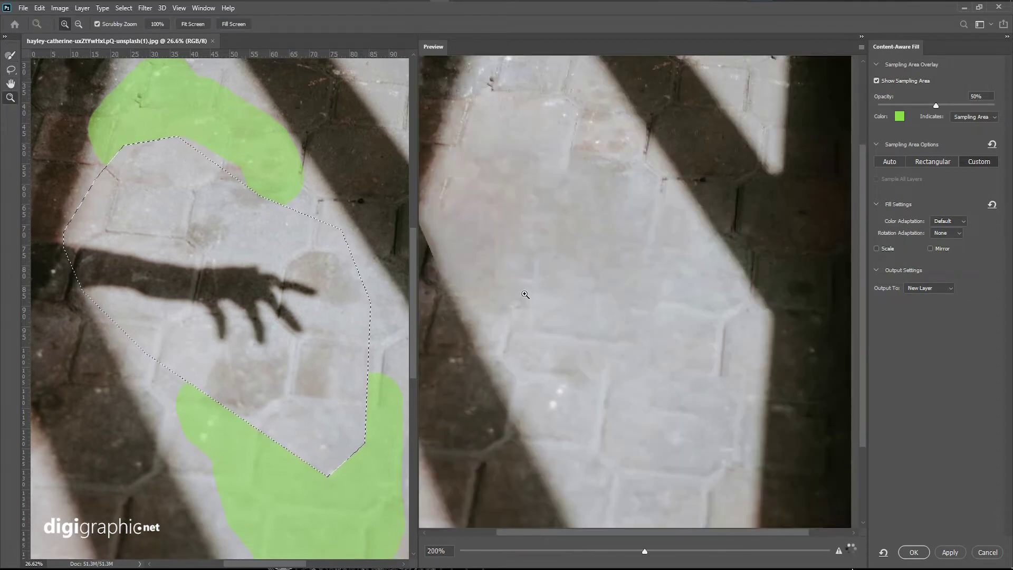
left_click_drag(542, 215, 606, 310)
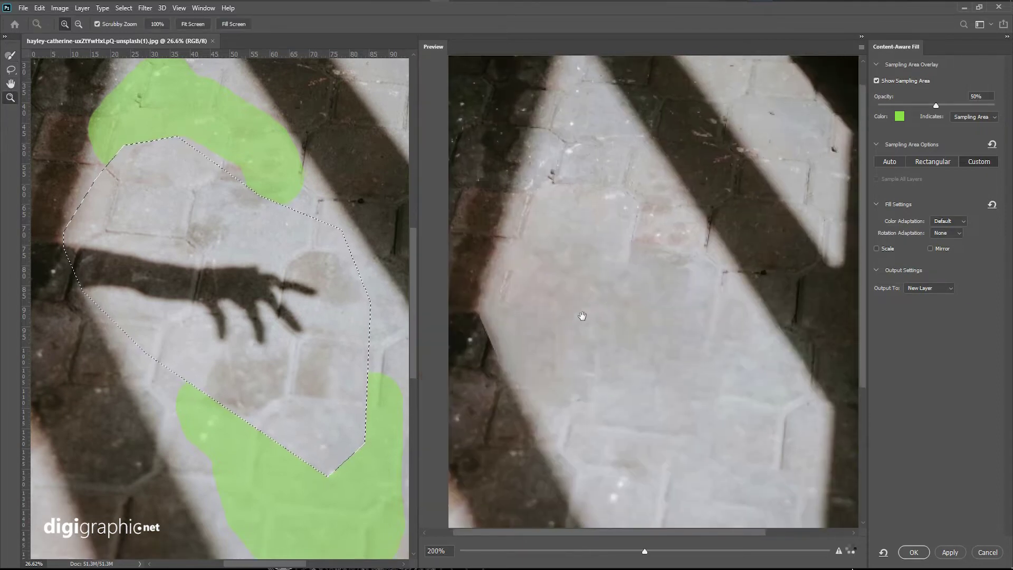
left_click_drag(679, 354, 658, 307)
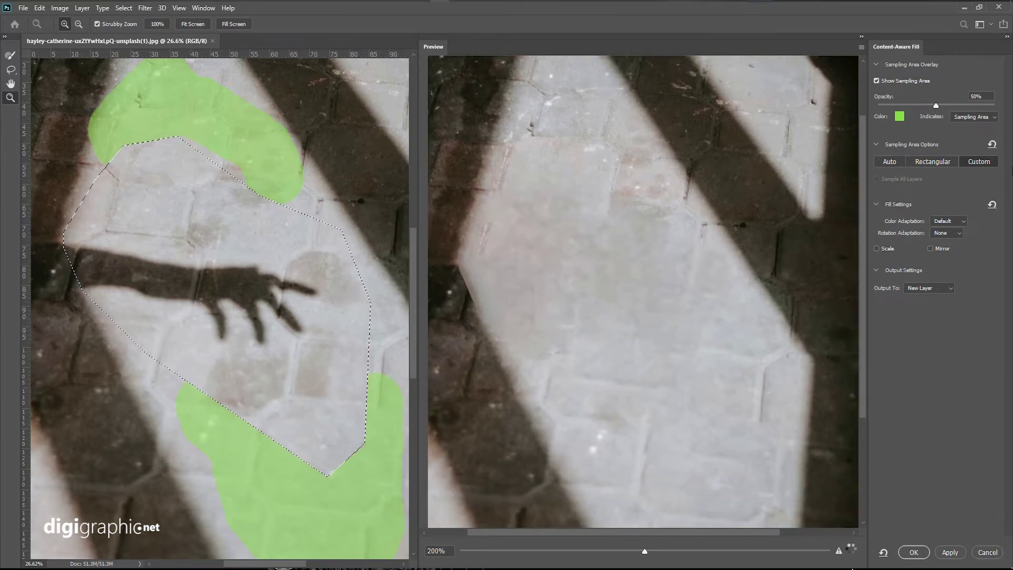
- Apply the fill to a new layer with Colour and Rotation Adaptation set to High
key("ctrl+0")
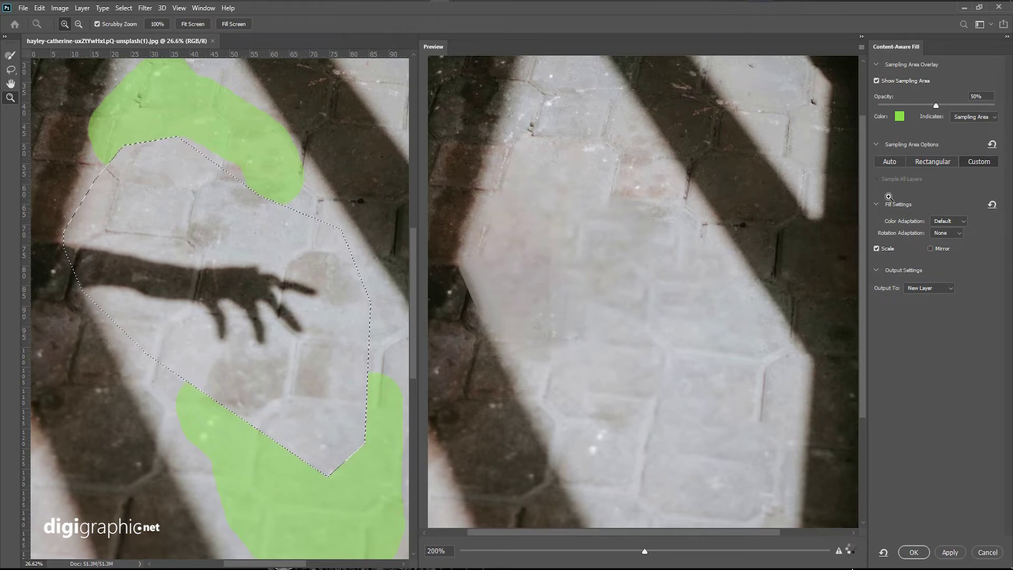
left_click(953, 288)
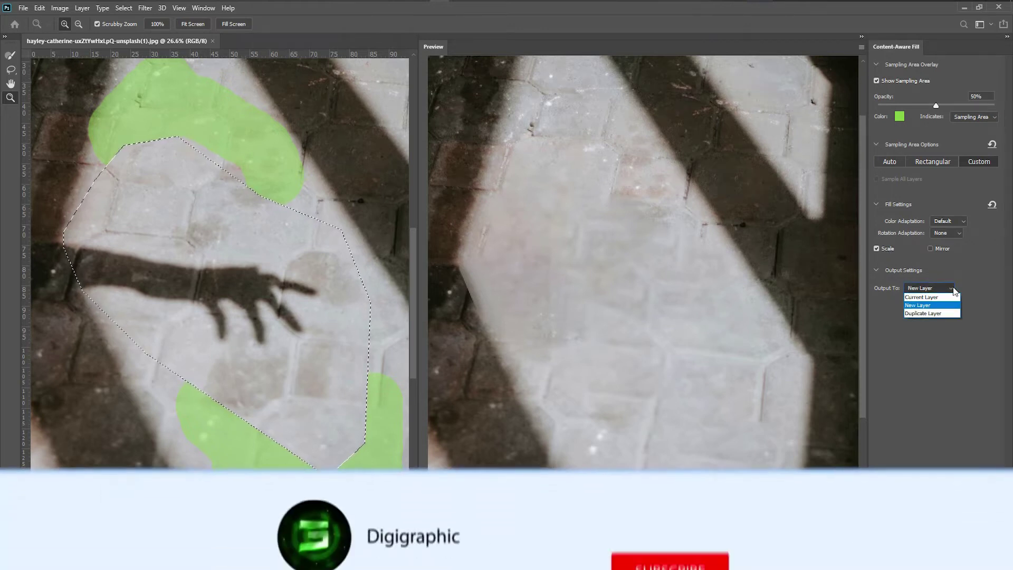
left_click(953, 288)
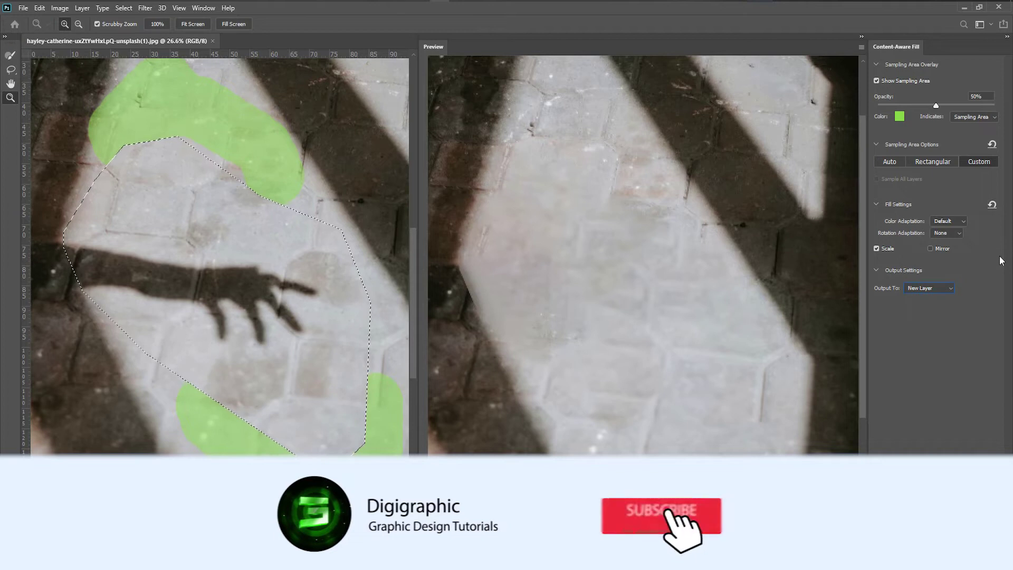
left_click(960, 222)
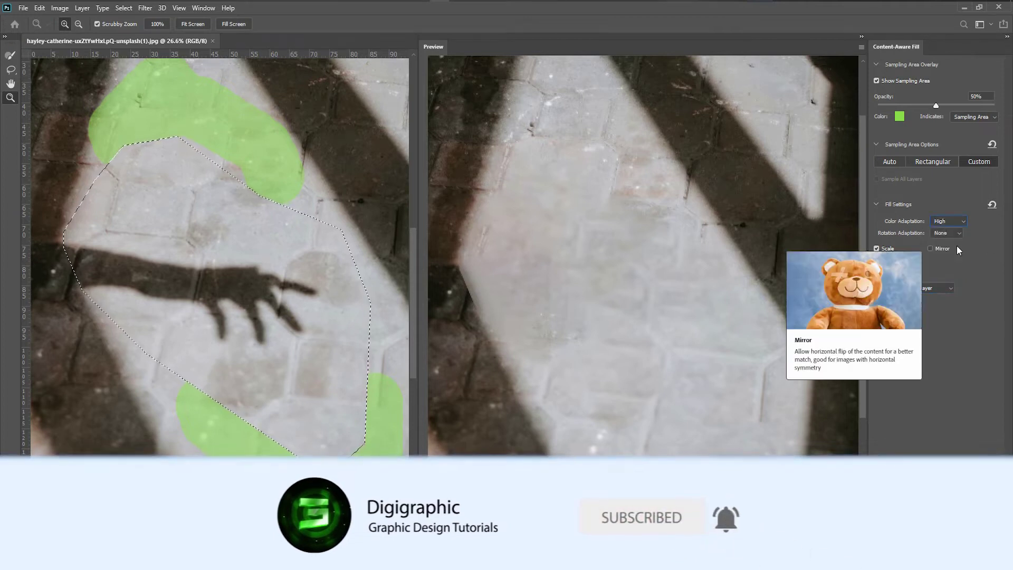
left_click(957, 246)
left_click(958, 233)
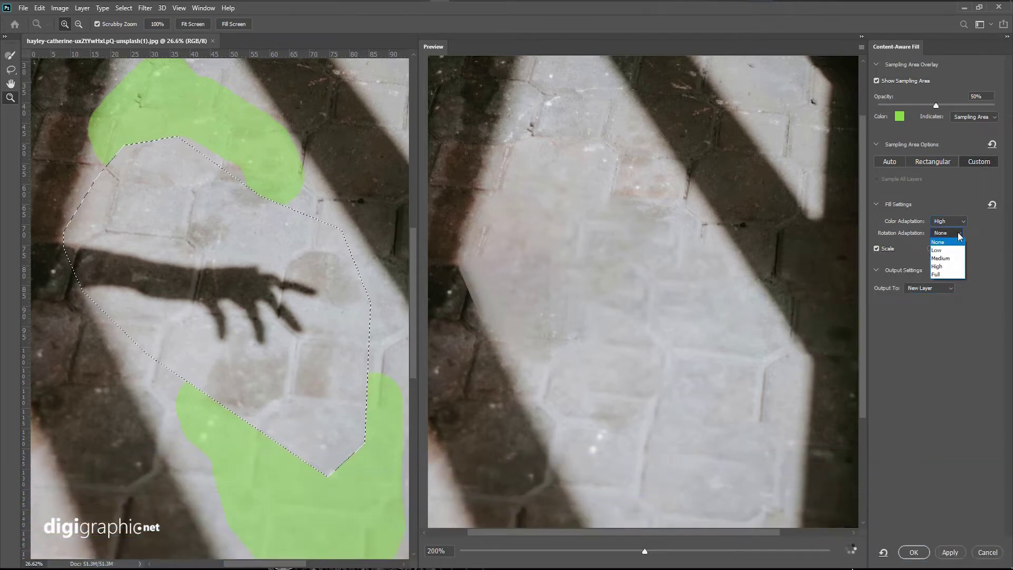
left_click(937, 267)
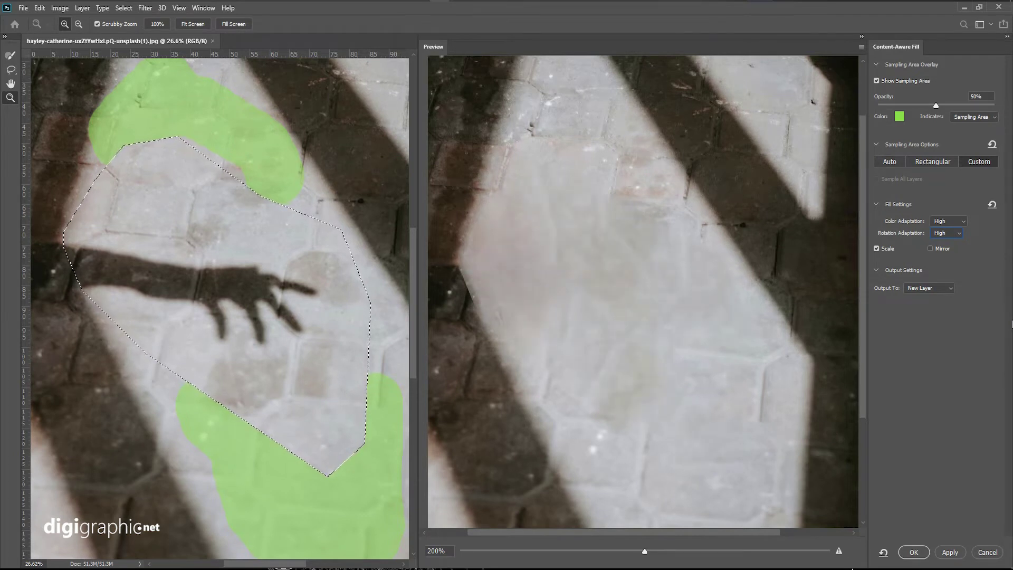
left_click(955, 223)
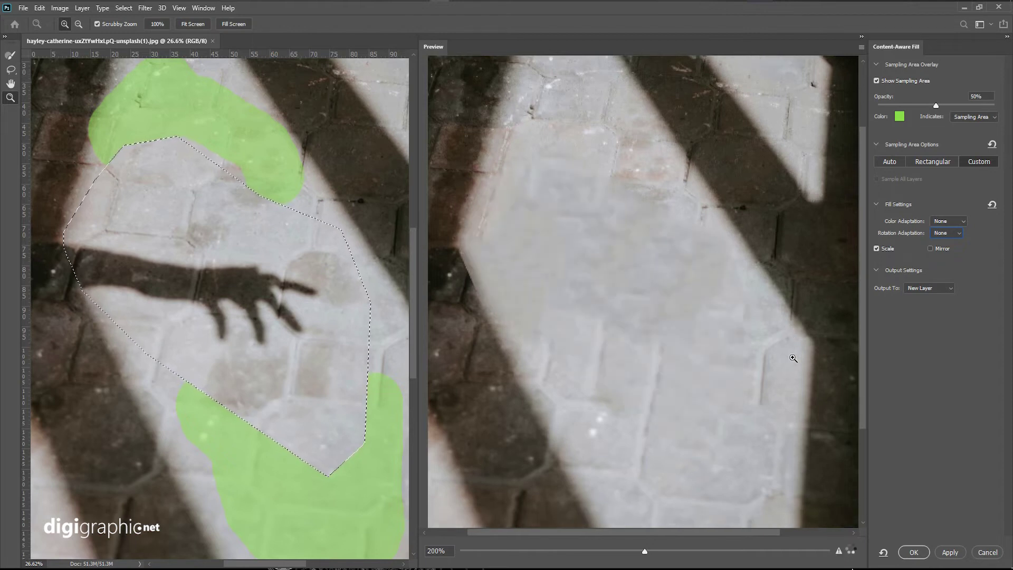
left_click(915, 553)
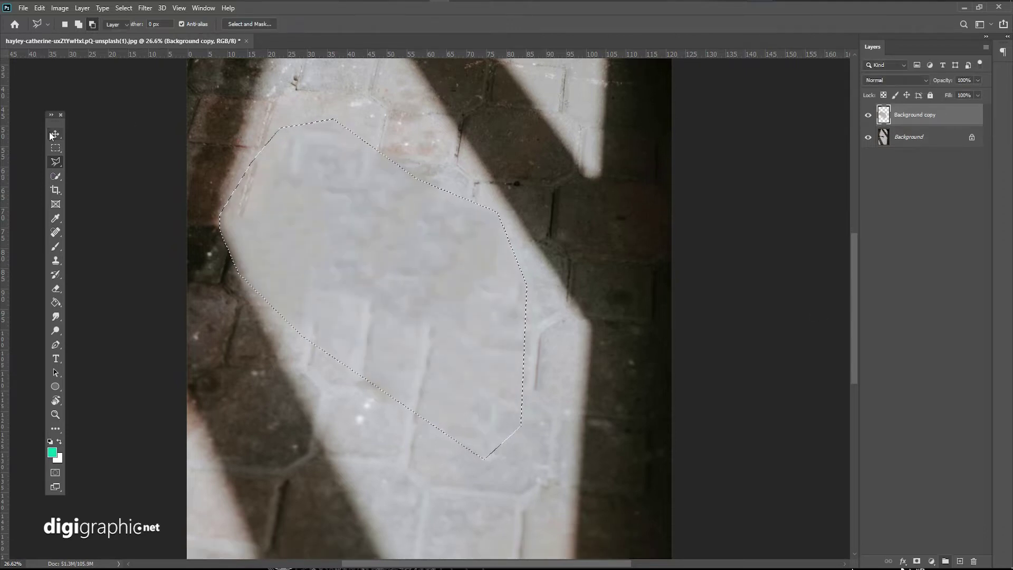
- Deselect and toggle the Background copy layer to compare the fill with the original
left_click(54, 134)
key("ctrl+d")
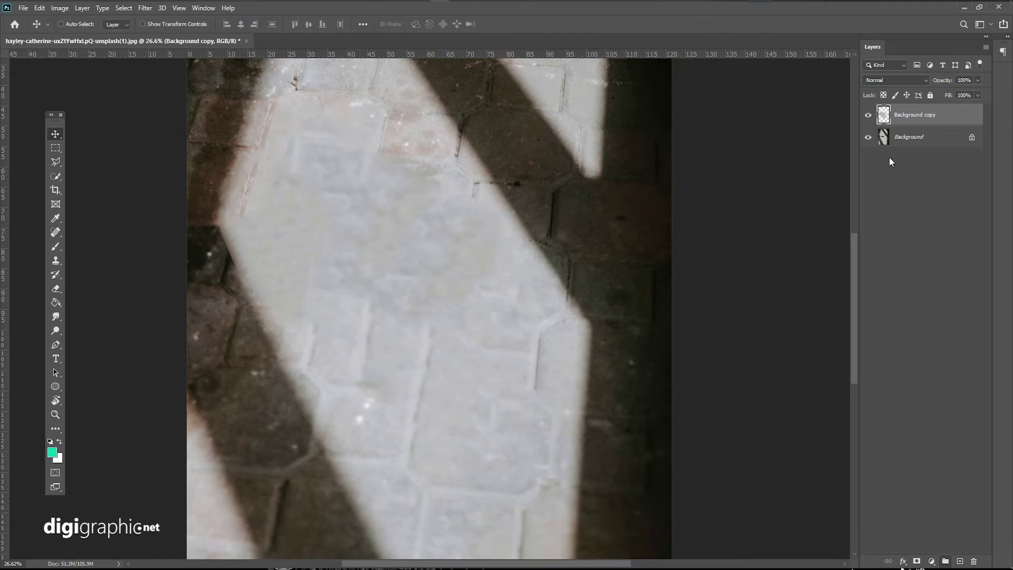
left_click(868, 115)
left_click(868, 115)
scroll(222, 233, "up", 5)
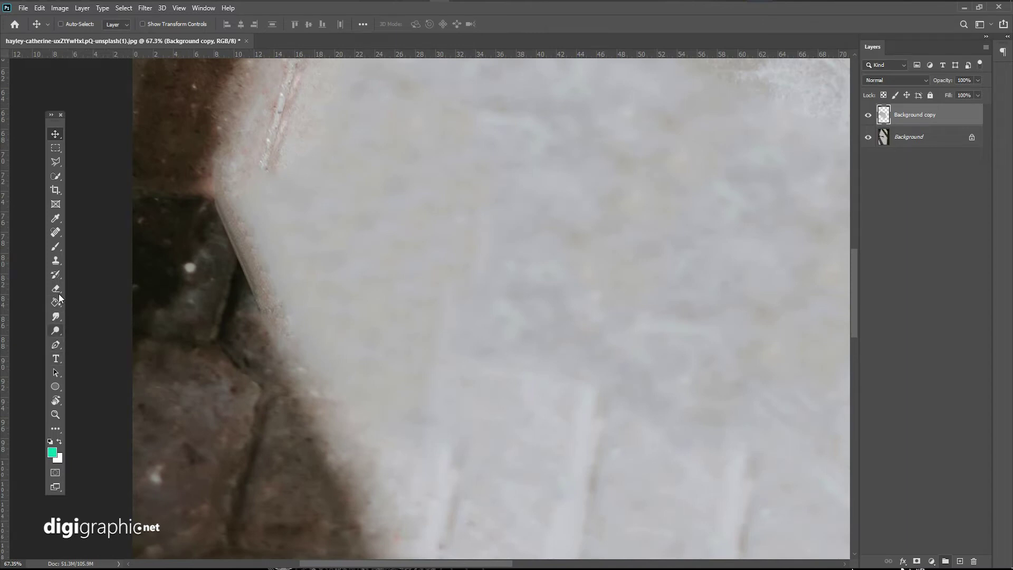
- Erase the hazy fill over the dark paving stone edge with an enlarged eraser
left_click(56, 289)
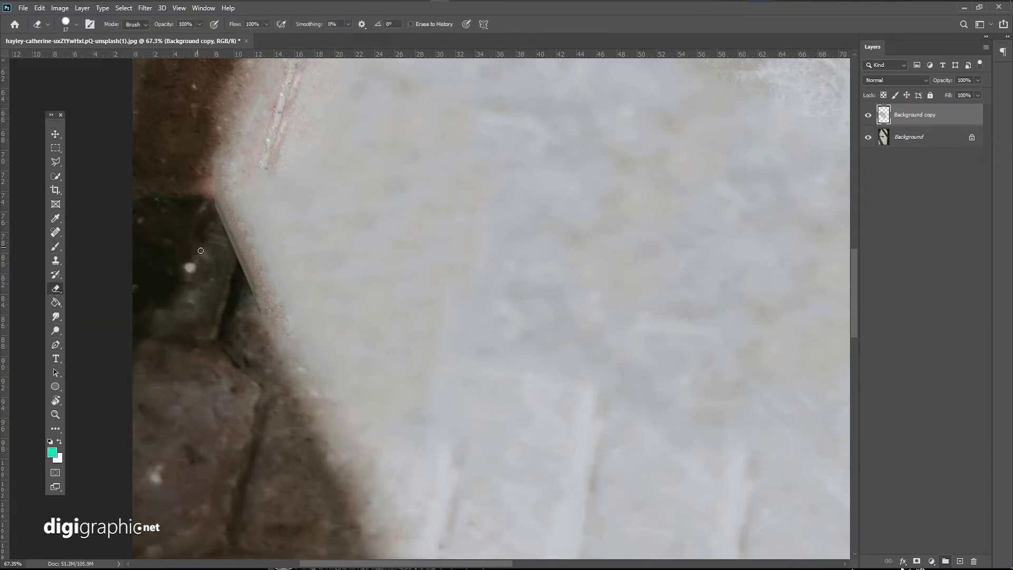
right_click(258, 260)
left_click_drag(295, 275, 327, 275)
left_click_drag(227, 211, 237, 285)
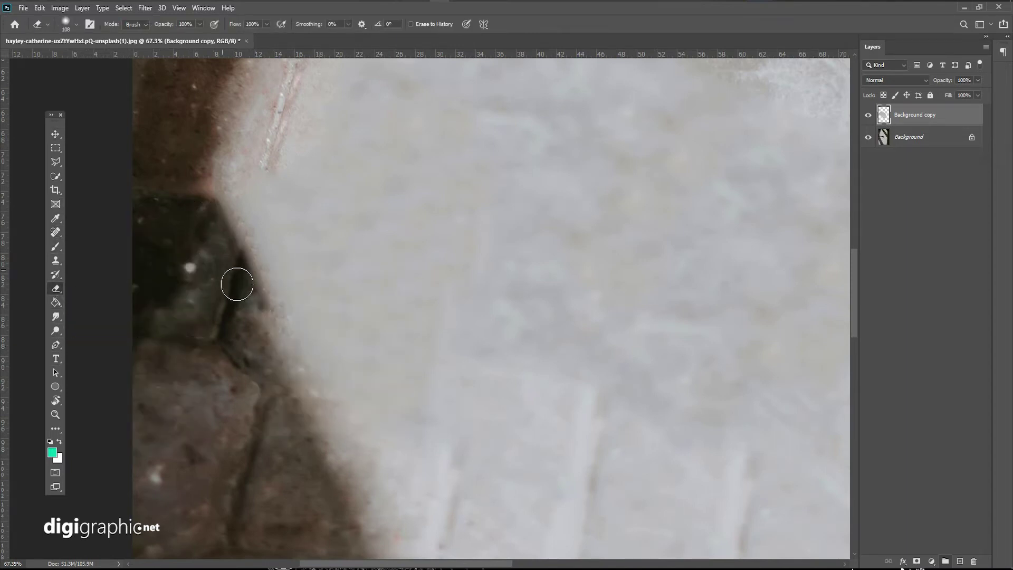
left_click_drag(243, 132, 338, 295)
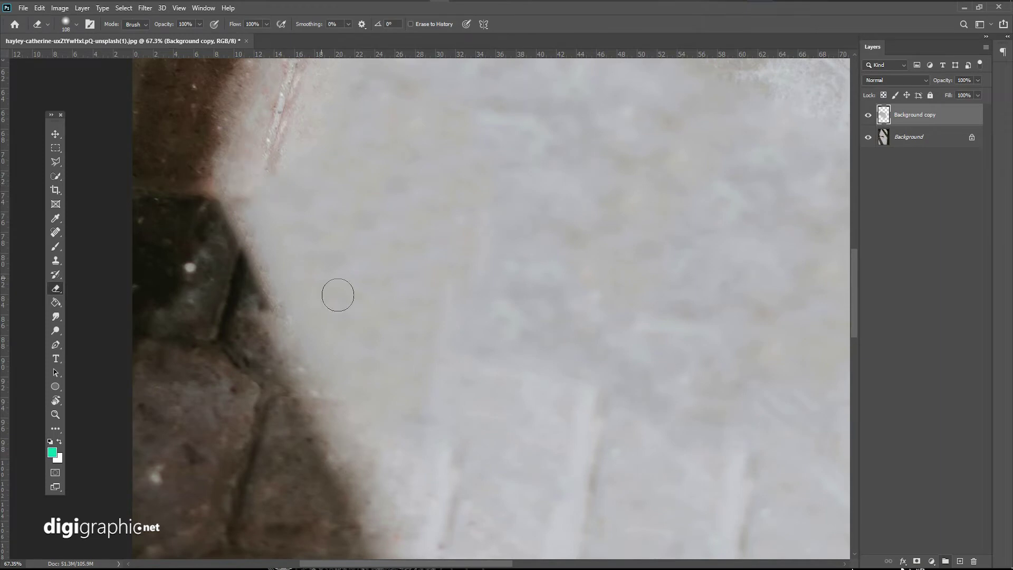
scroll(338, 295, "down", 5)
scroll(338, 290, "down", 5)
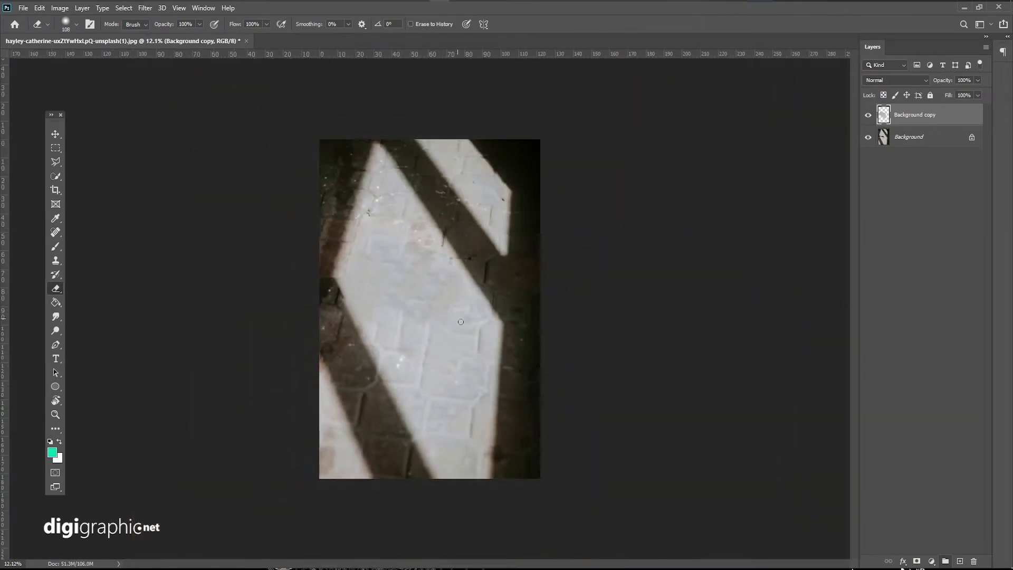
scroll(461, 321, "up", 1)
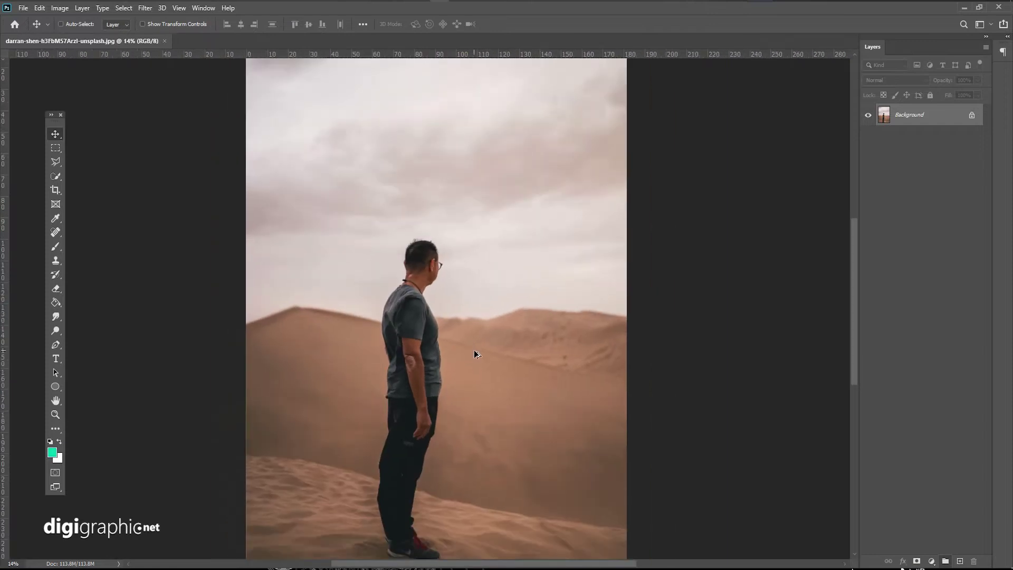
- Zoom around the dune photo and switch to the freehand Lasso tool
scroll(409, 334, "up", 5)
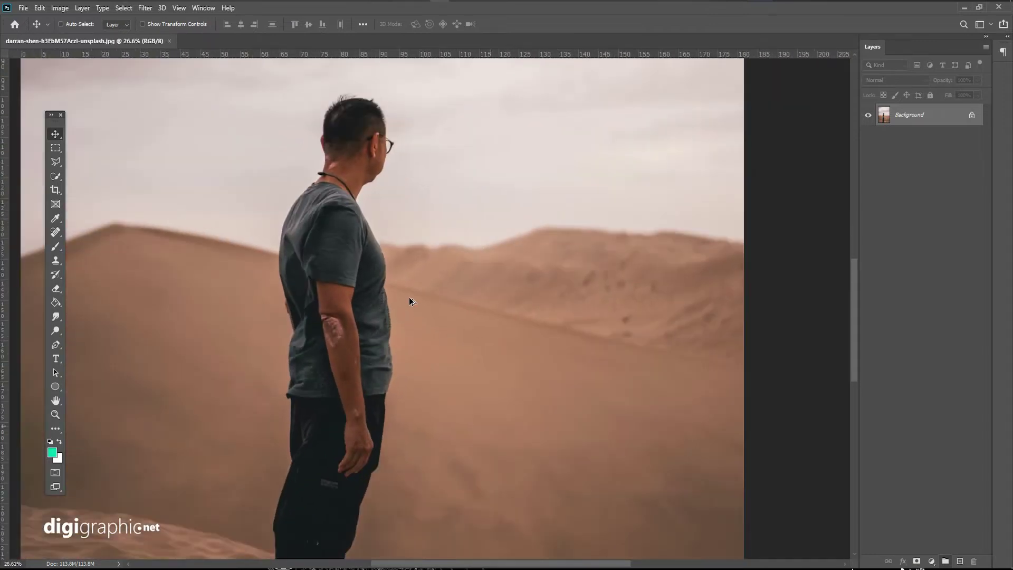
scroll(423, 267, "up", 4)
scroll(511, 328, "up", 4)
scroll(511, 327, "down", 3)
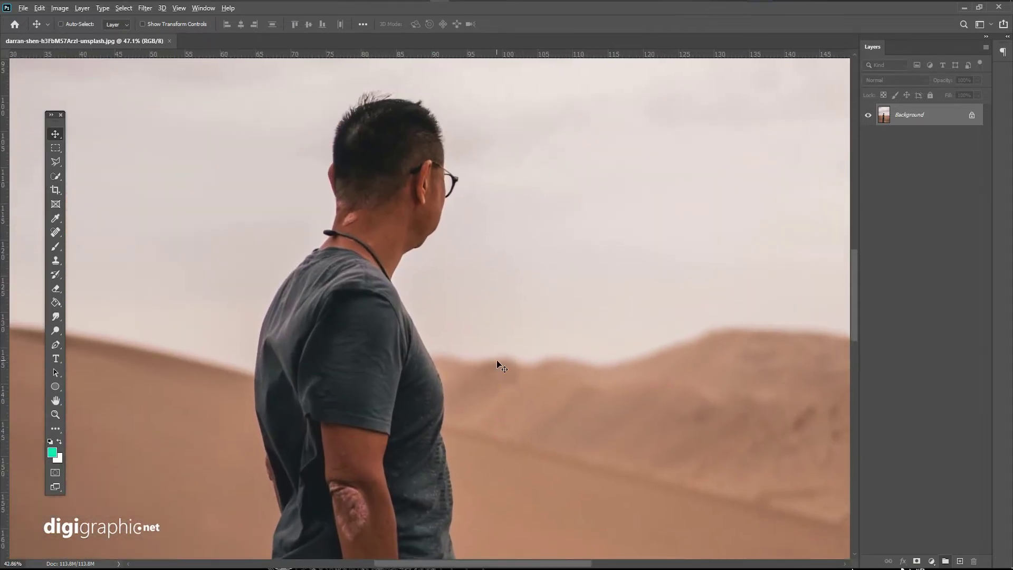
scroll(495, 360, "down", 3)
scroll(495, 358, "down", 1)
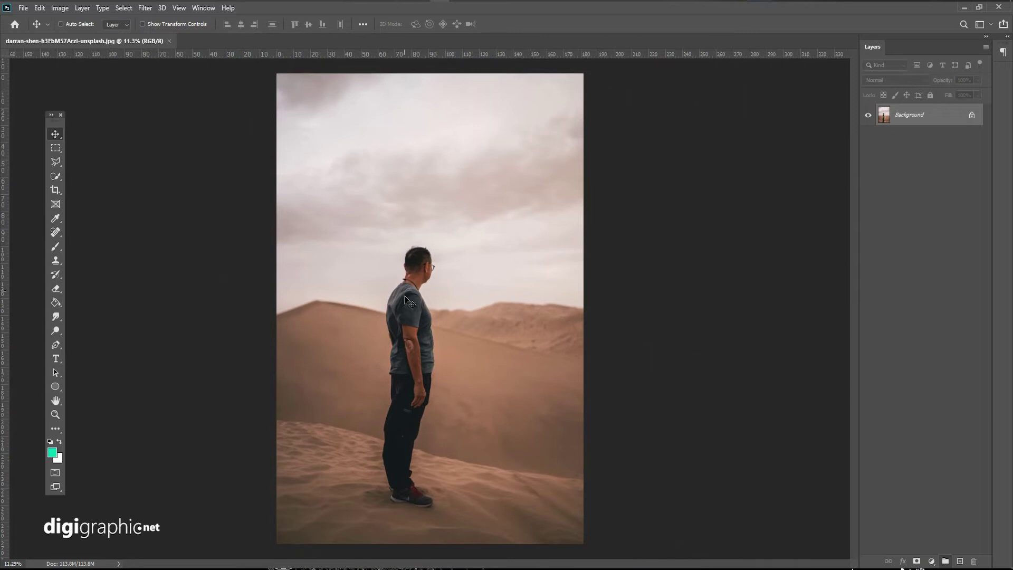
right_click(55, 162)
left_click(85, 164)
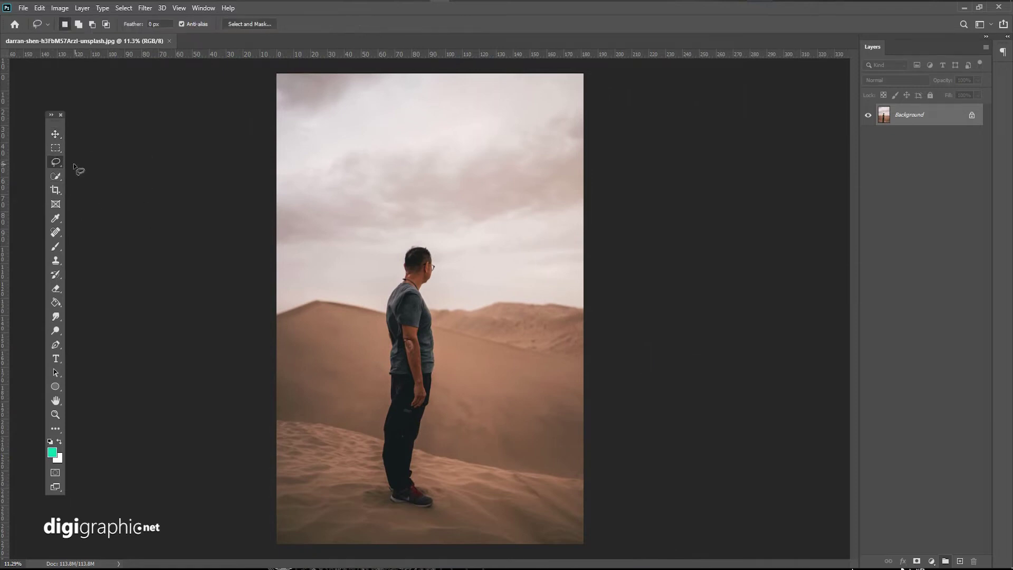
- Lasso the man upward from his feet, over his head and back down
left_click_drag(366, 490, 356, 383)
mouse_move(382, 238)
left_mouse_down()
mouse_move(464, 255)
mouse_move(452, 515)
mouse_move(385, 522)
left_mouse_up()
scroll(398, 343, "up", 1)
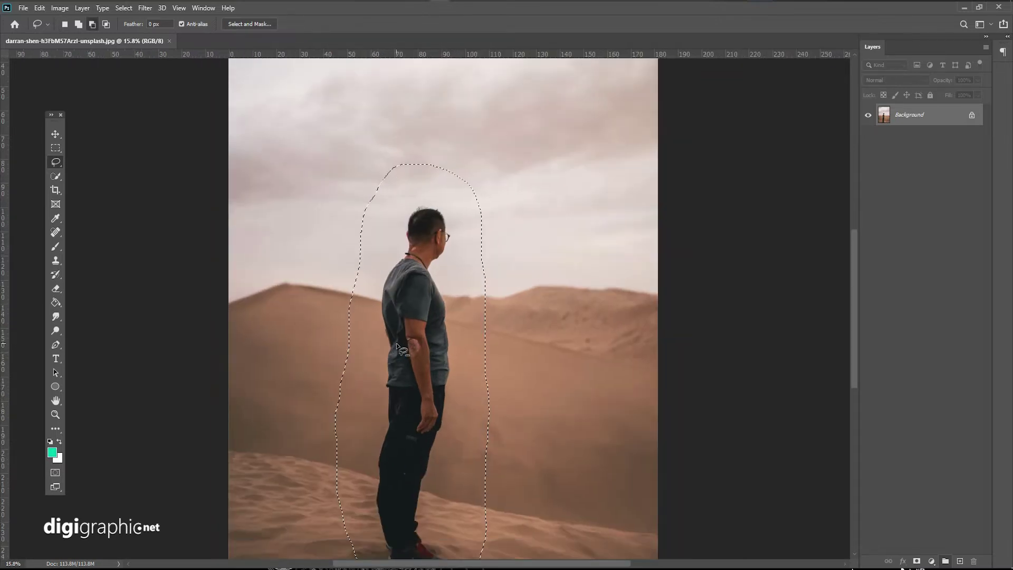
left_click(40, 8)
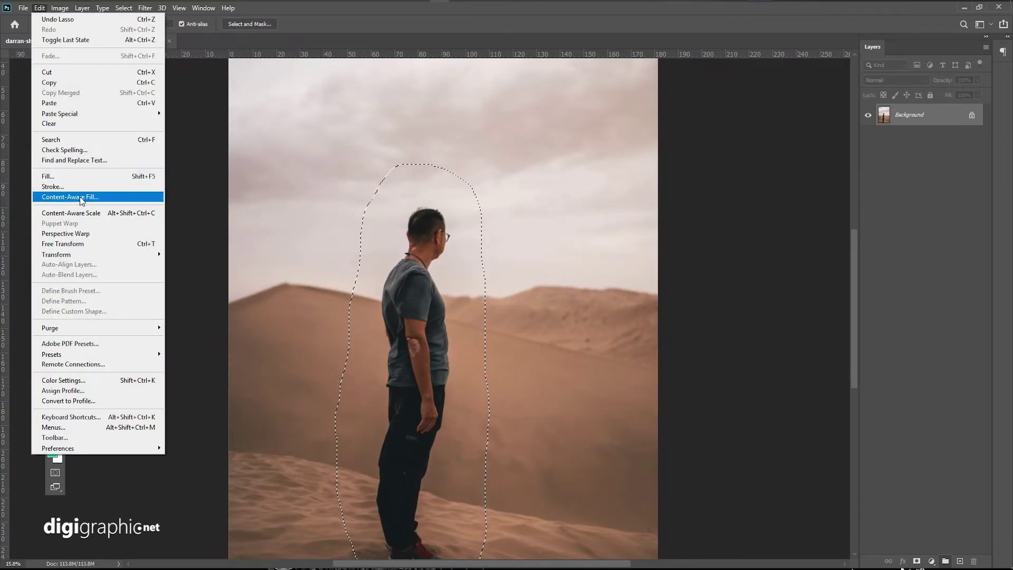
- Start Content-Aware Fill on the man and set the Sampling Area to Auto
left_click(81, 196)
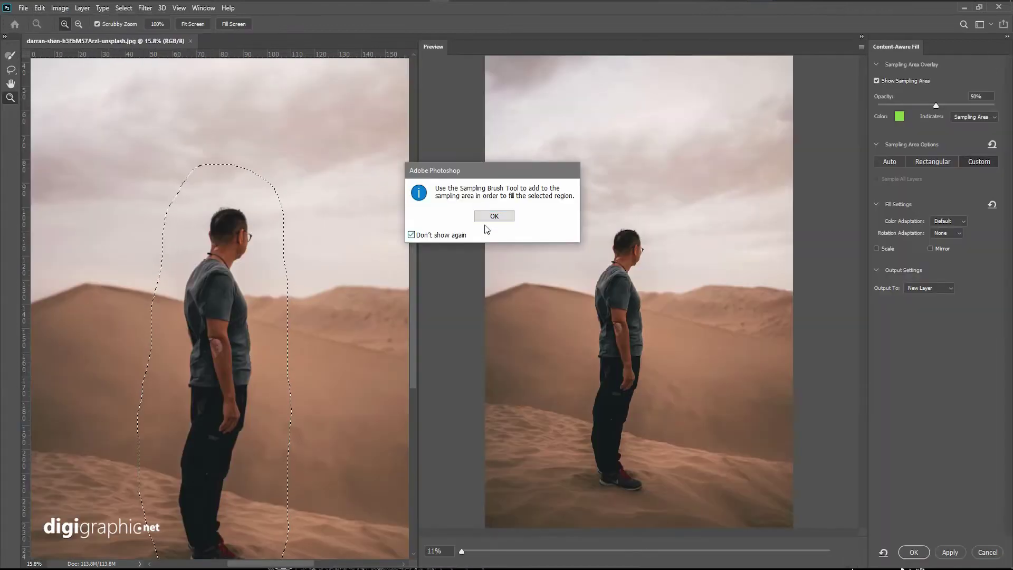
left_click(491, 216)
left_click(660, 334)
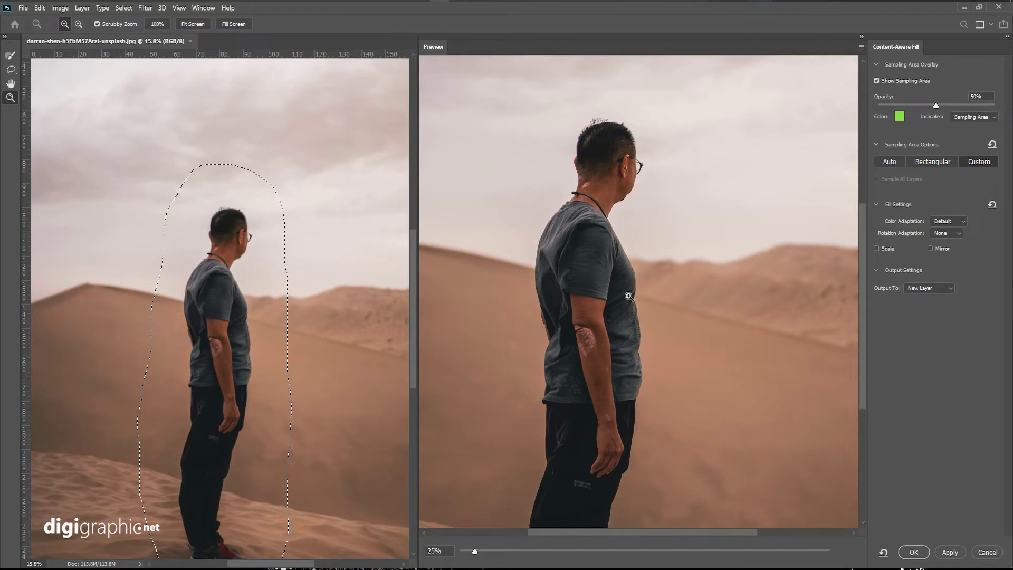
left_click(10, 55)
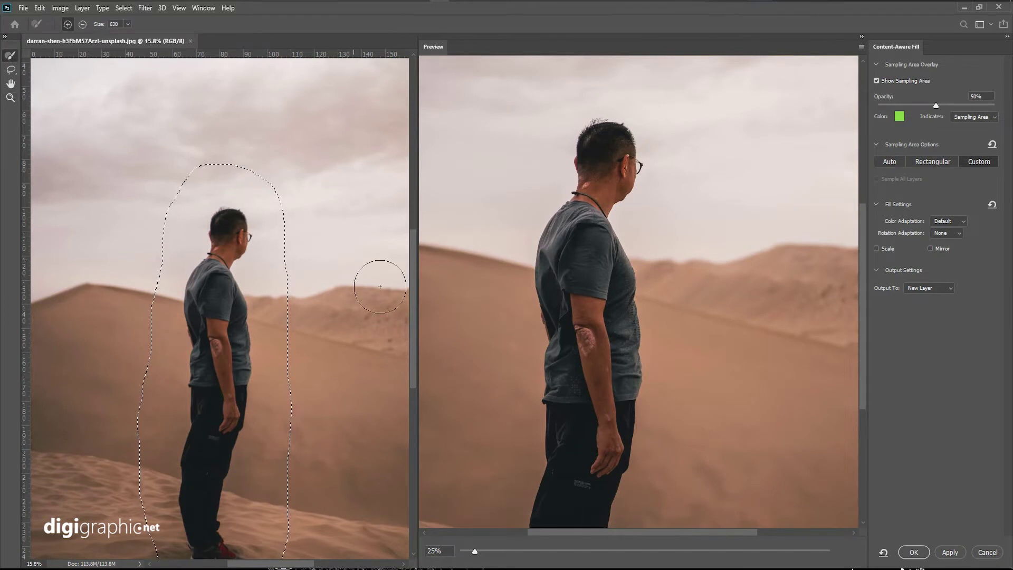
left_click(890, 162)
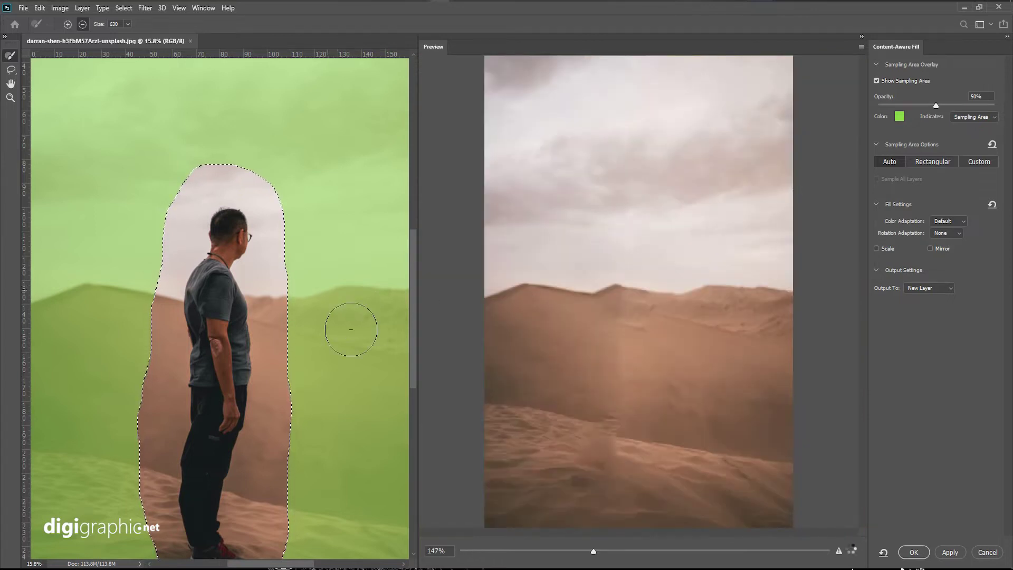
scroll(346, 329, "down", 3)
- Remove the sky and ridge on both sides of the man from sampling, then add some sky back
left_click_drag(317, 250, 401, 240)
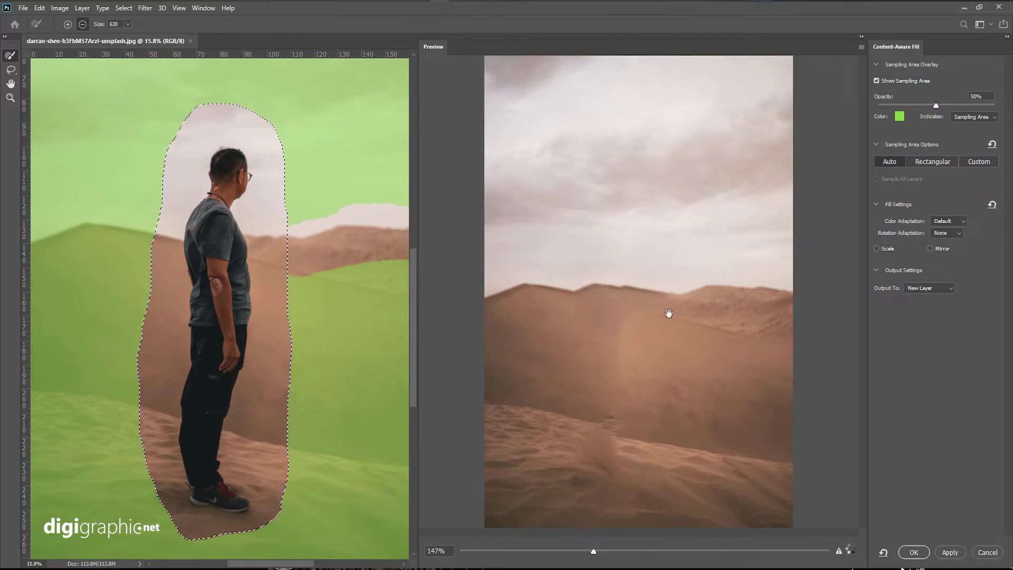
left_click_drag(85, 227, 129, 222)
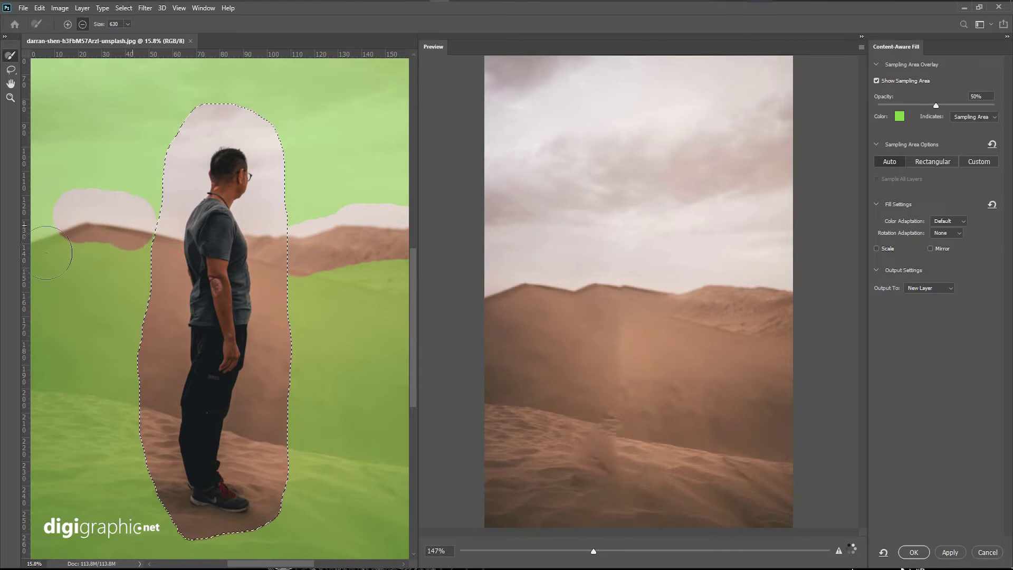
left_click_drag(46, 253, 41, 274)
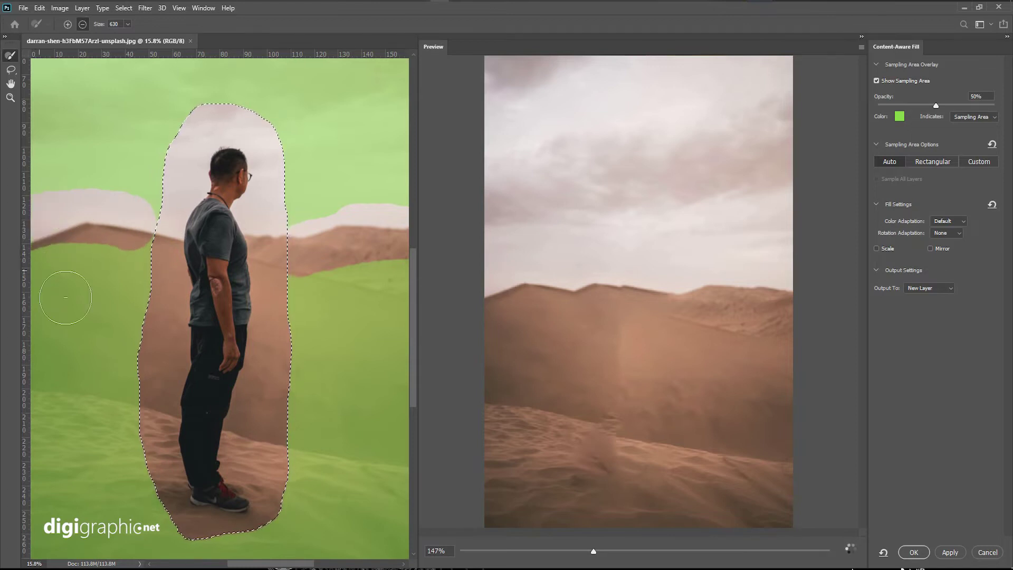
left_click(67, 23)
mouse_move(126, 177)
left_mouse_down()
mouse_move(133, 194)
mouse_move(118, 211)
mouse_move(180, 191)
left_mouse_up()
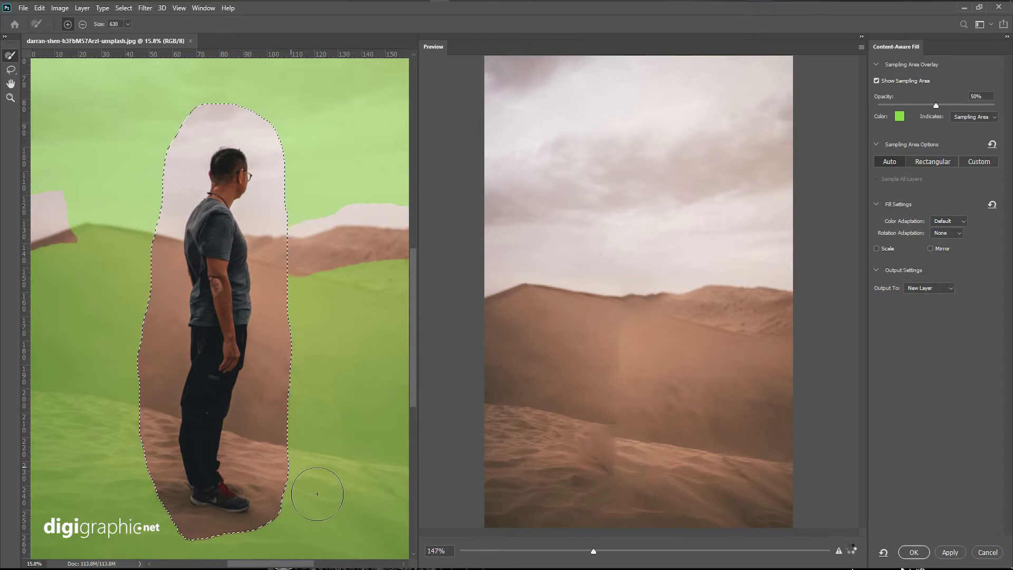
- Exclude the lower-left dune band and sand beside the man from sampling, and tick Scale
key("alt")
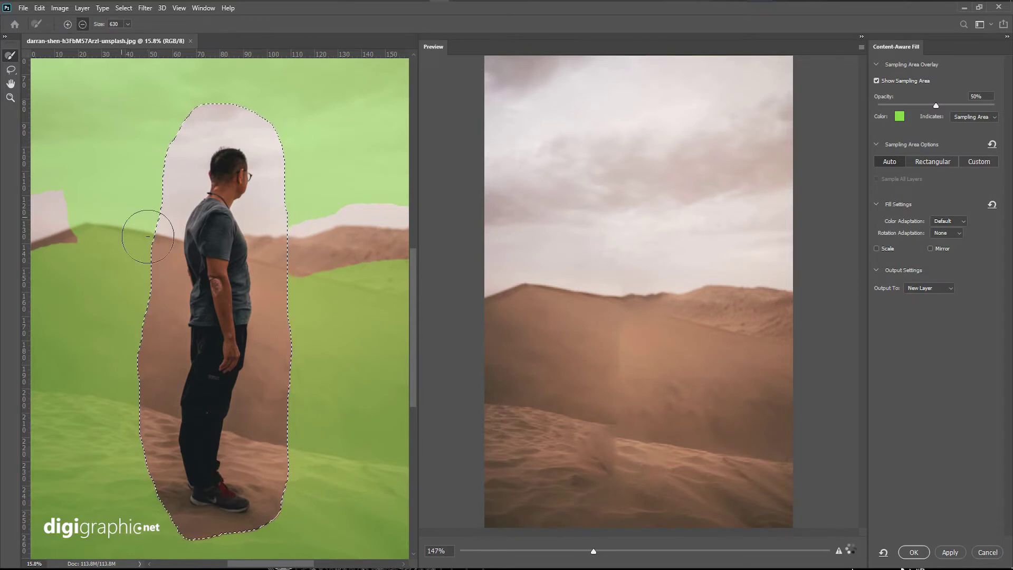
left_click_drag(146, 424, 33, 389)
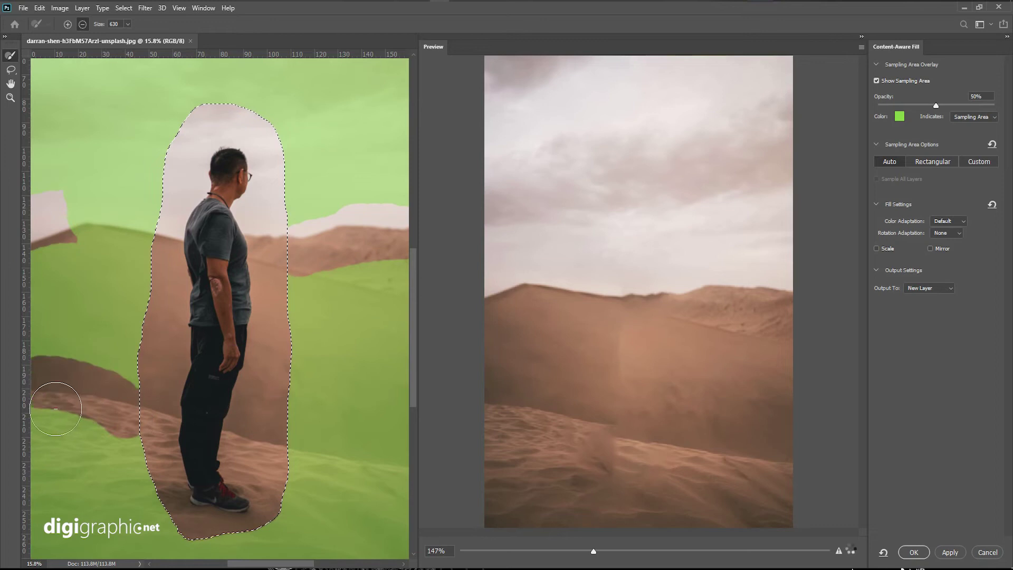
left_click_drag(244, 564, 235, 566)
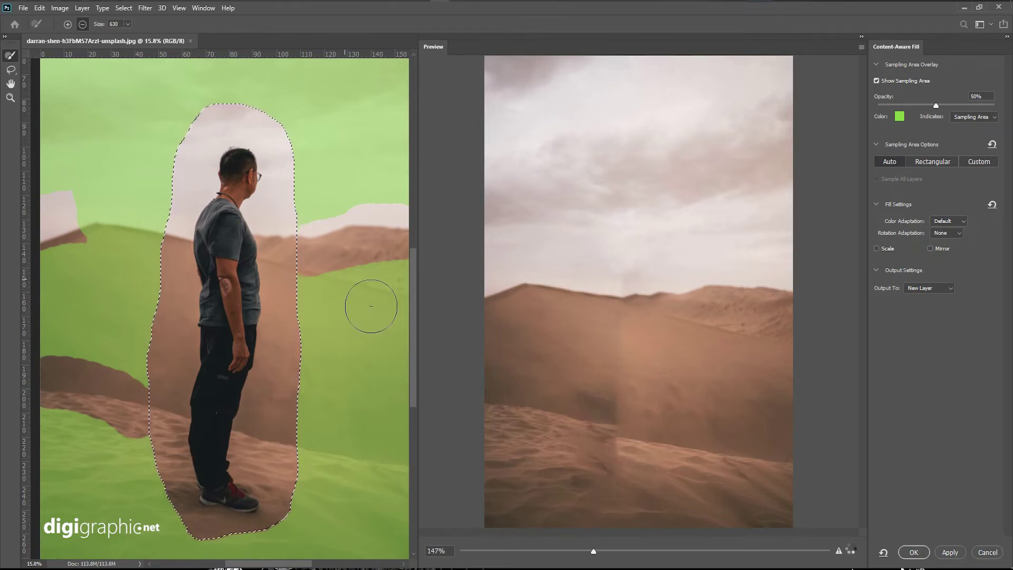
left_click(338, 276)
left_click_drag(407, 281, 324, 283)
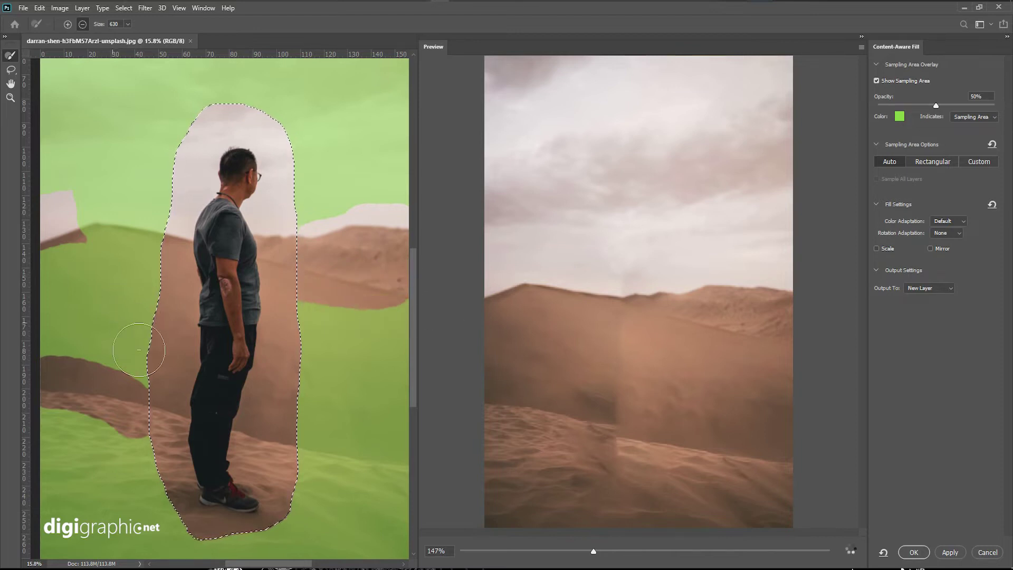
left_click_drag(158, 395, 11, 351)
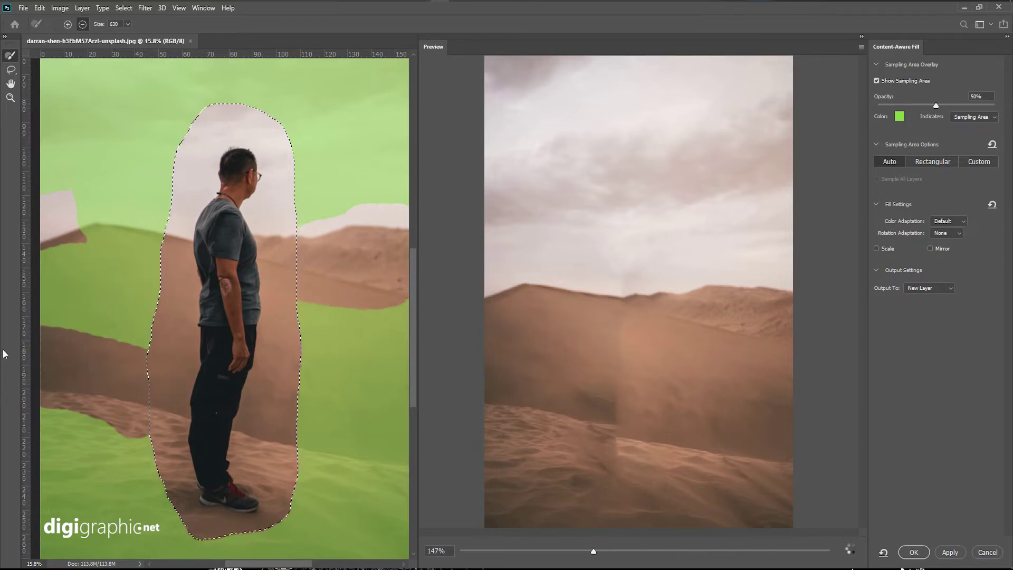
left_click_drag(61, 387, 105, 385)
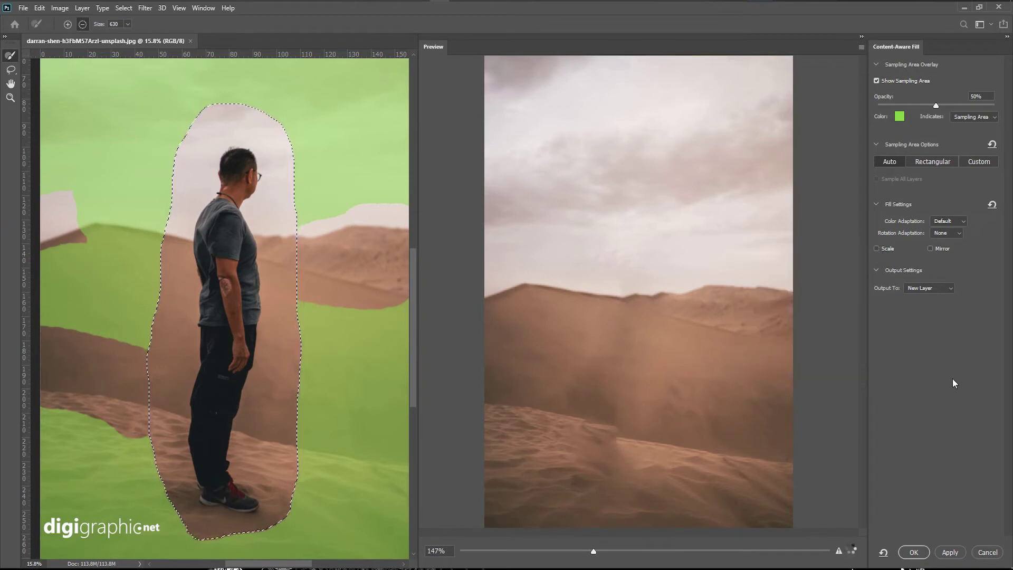
scroll(640, 404, "down", 1)
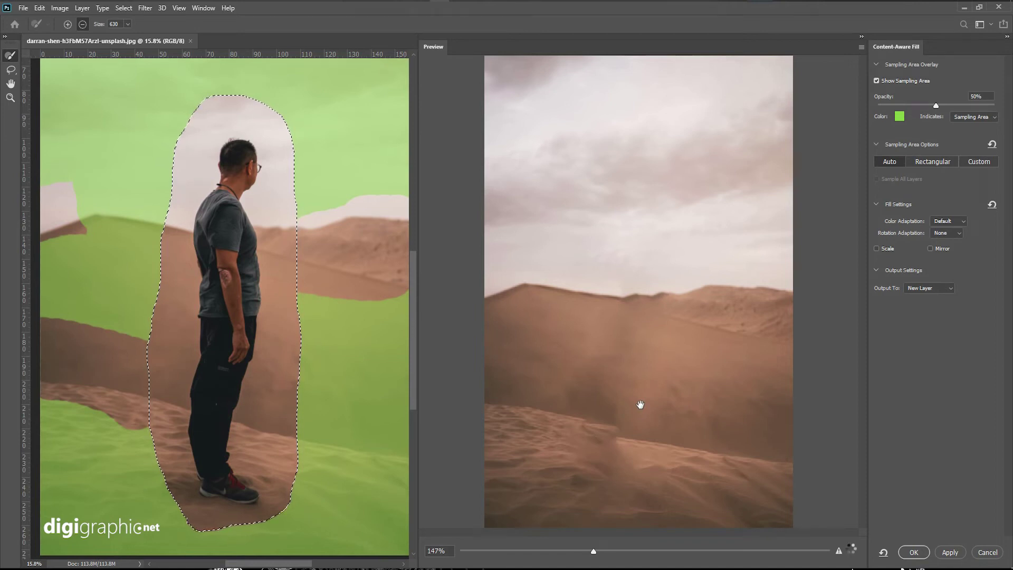
scroll(640, 404, "down", 2)
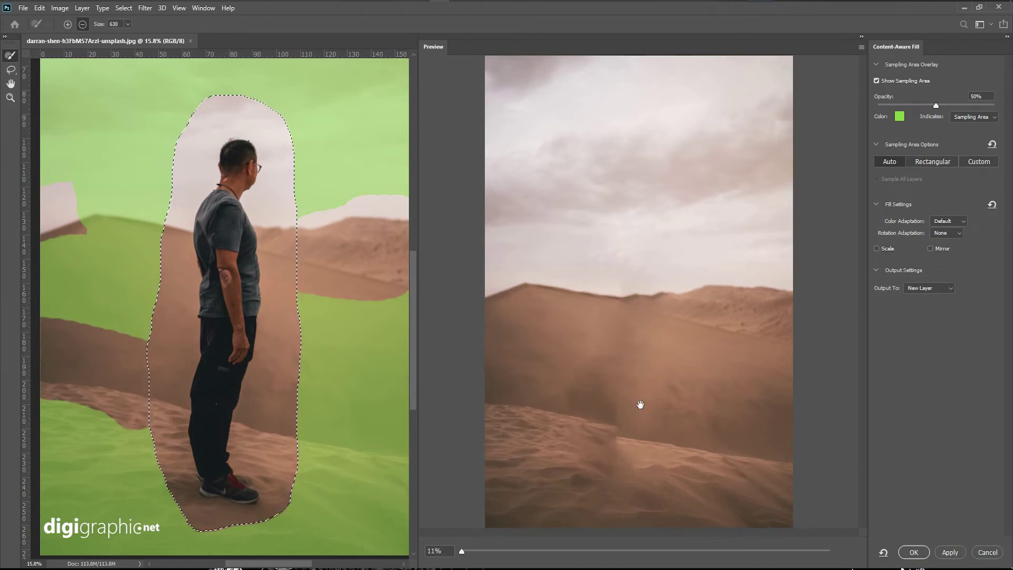
left_click(876, 248)
- Confirm the Scale fill setting and zoom the preview in and out to check the empty dunes
left_click(481, 224)
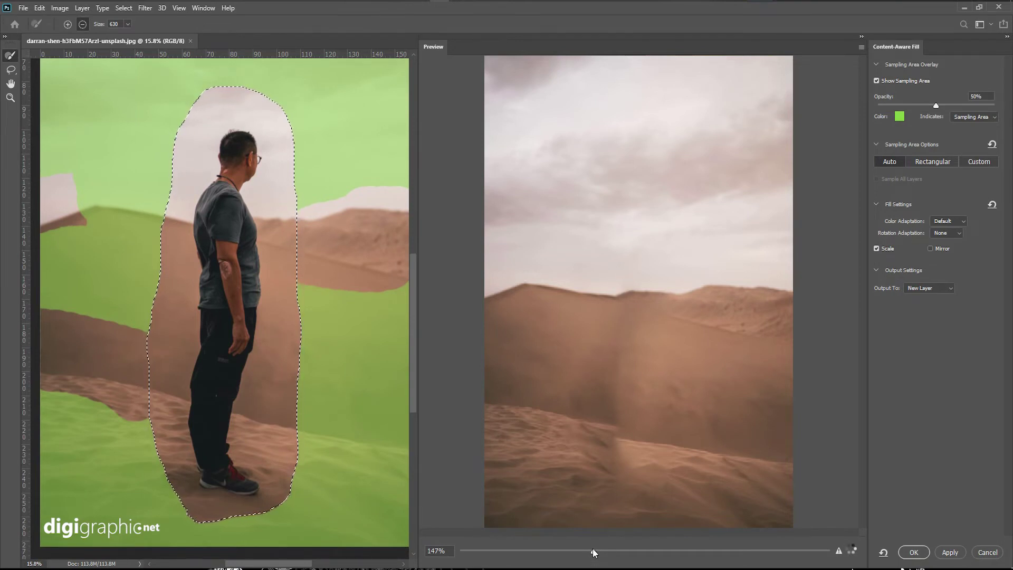
mouse_move(590, 550)
left_mouse_down()
mouse_move(645, 549)
mouse_move(566, 550)
left_mouse_up()
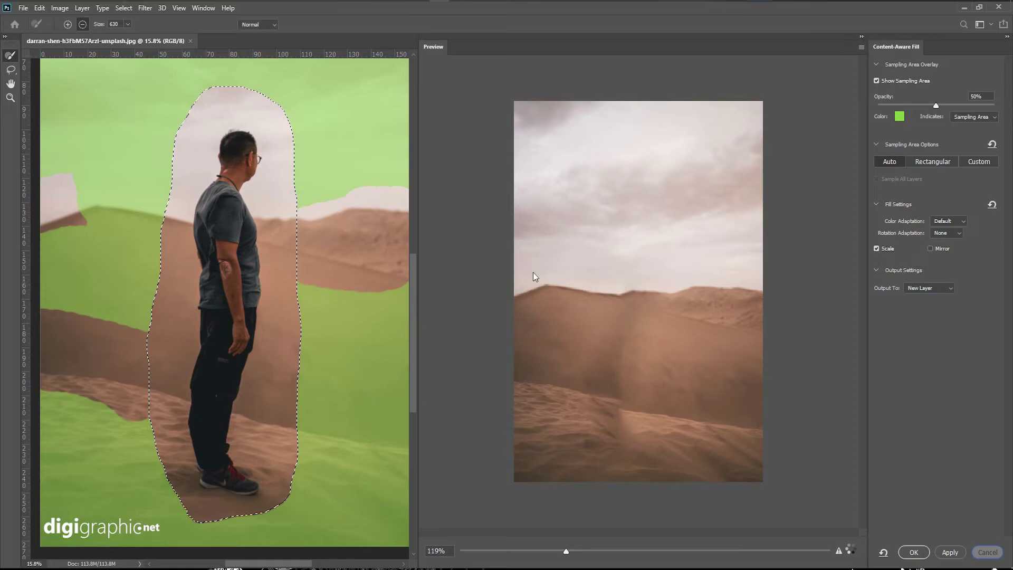
- Cancel the fill and resize the image to 2000 pixels wide with proportions linked
key("Escape")
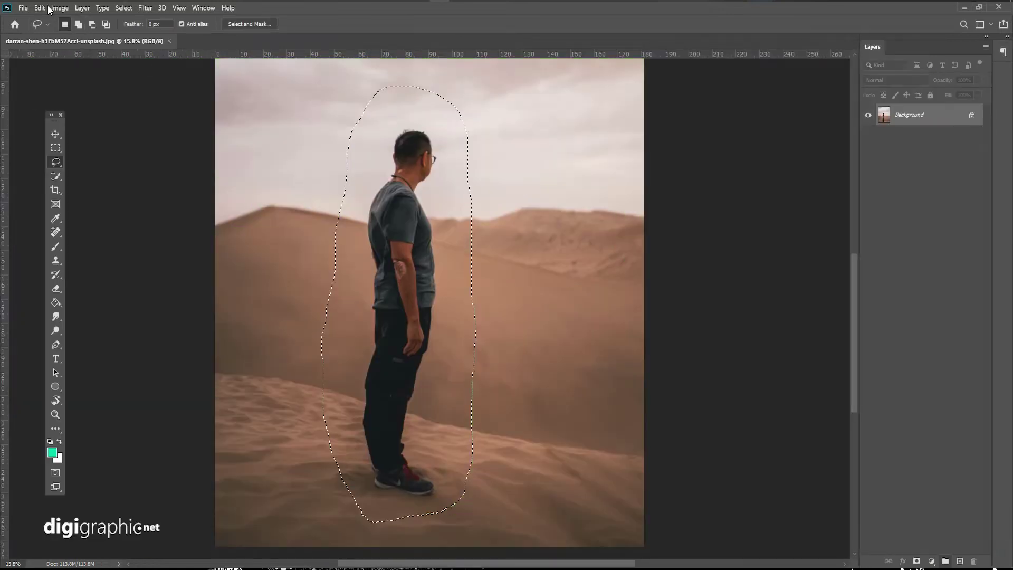
left_click(60, 8)
left_click(89, 96)
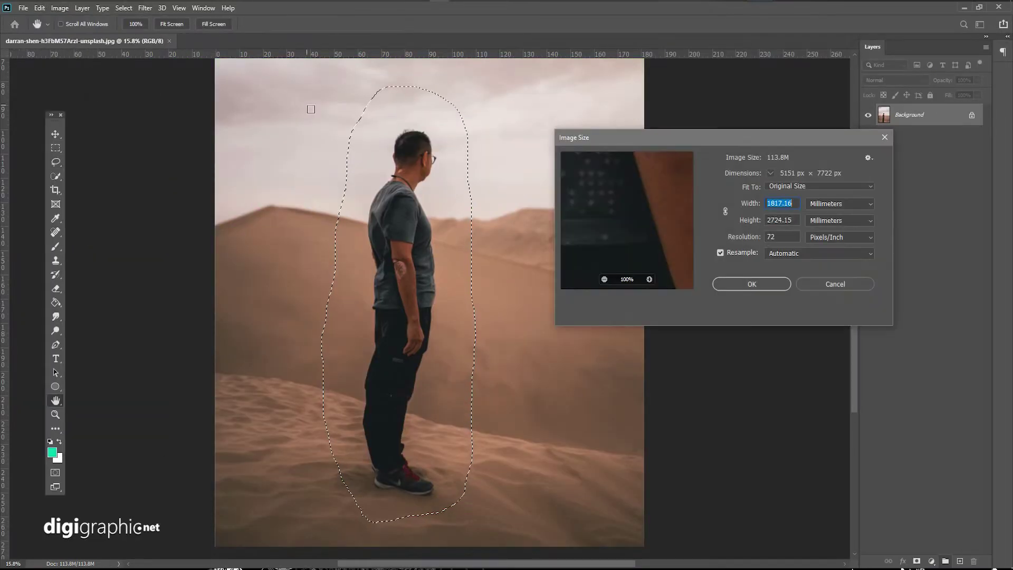
left_click(838, 204)
left_click(816, 223)
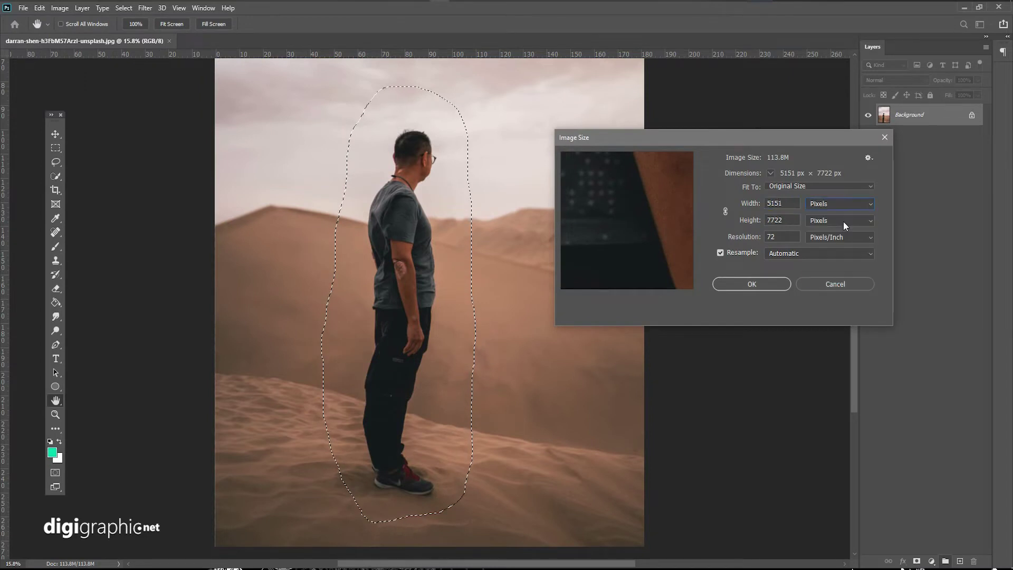
double_click(795, 206)
type("200")
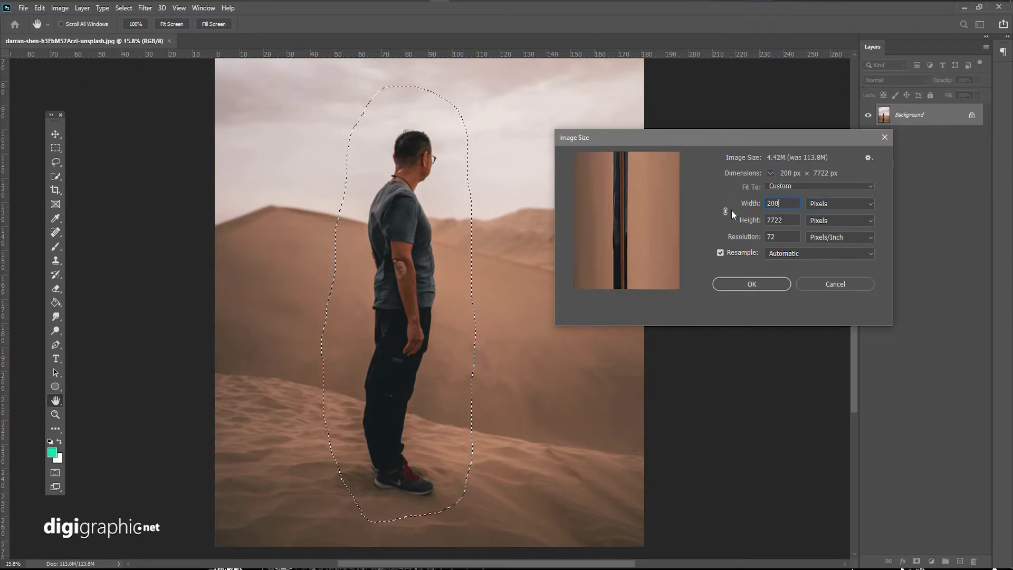
left_click(725, 211)
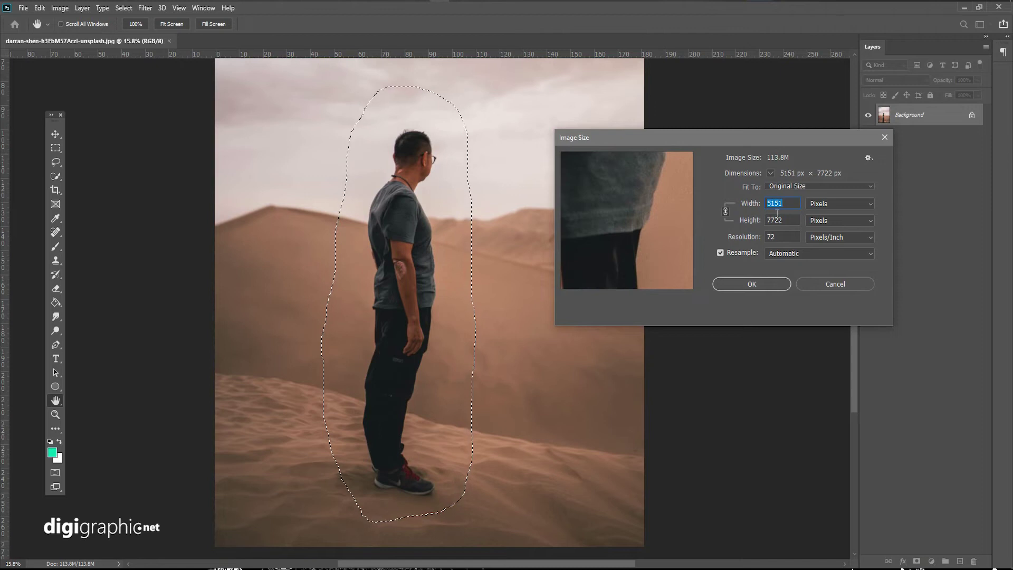
type("2000")
key("Return")
- Lasso the man on the dune again and reopen Content-Aware Fill on that selection
key("l")
key("ctrl+0")
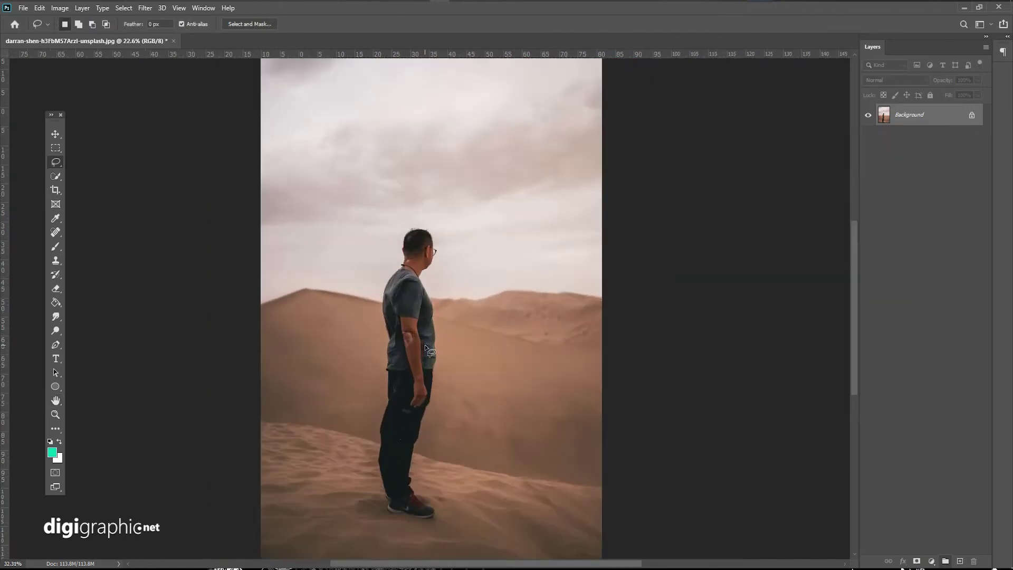
mouse_move(350, 514)
left_mouse_down()
mouse_move(324, 452)
mouse_move(321, 343)
left_mouse_up()
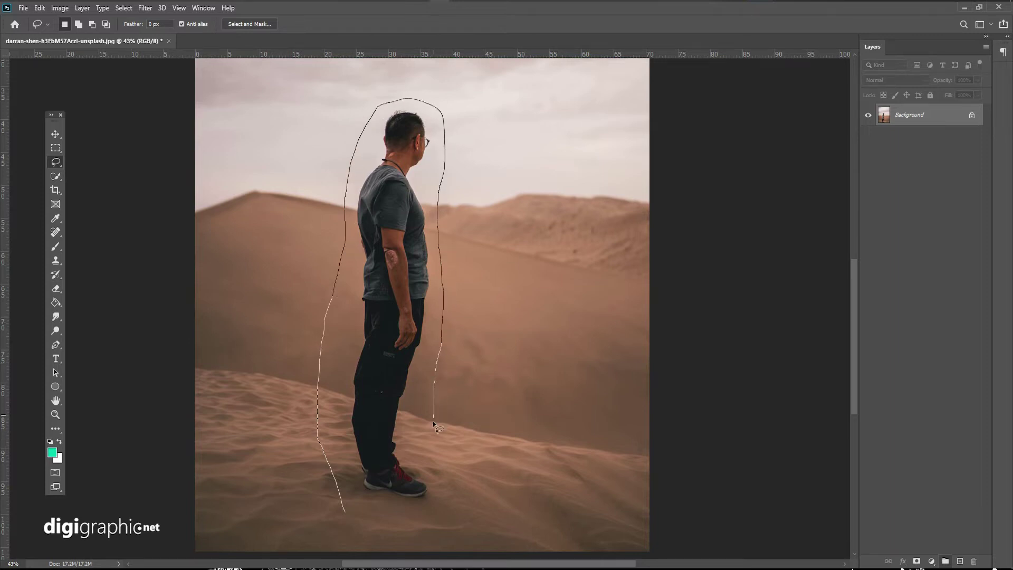
left_click_drag(434, 493, 344, 519)
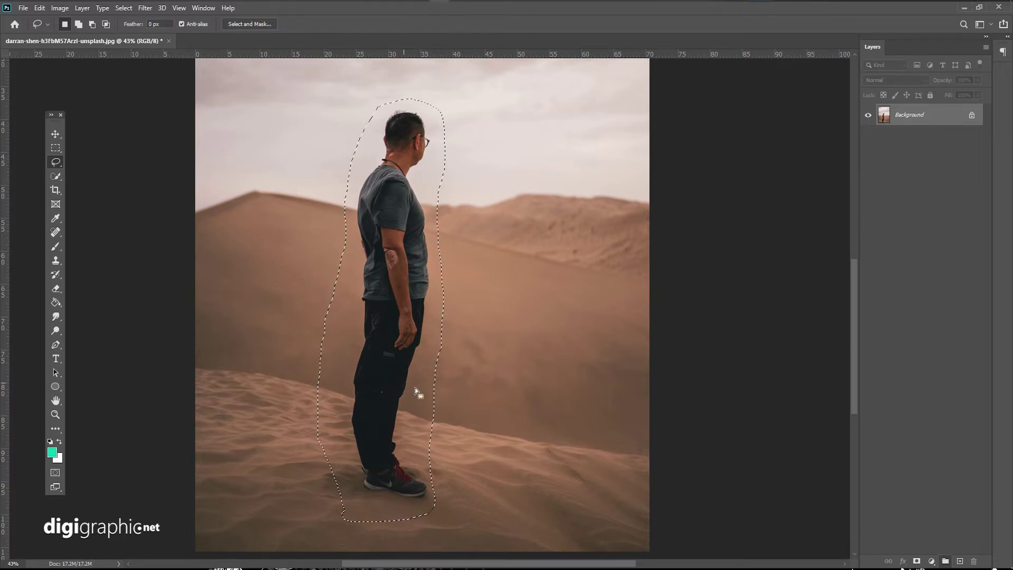
left_click(56, 135)
left_click(40, 8)
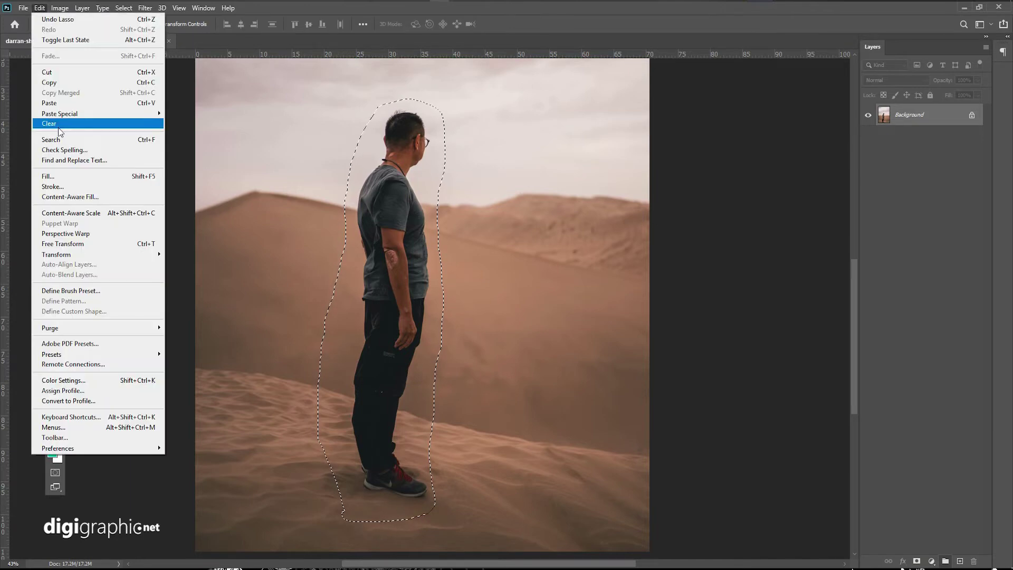
left_click(109, 197)
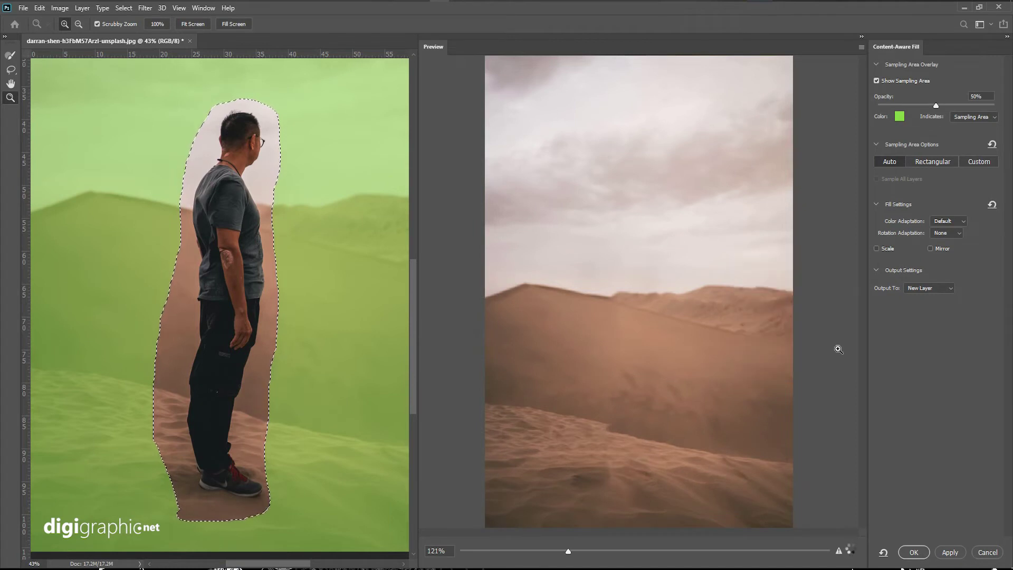
- Enable Scale for the dune fill and zoom the preview in and out to check it
left_click(876, 249)
left_click(486, 223)
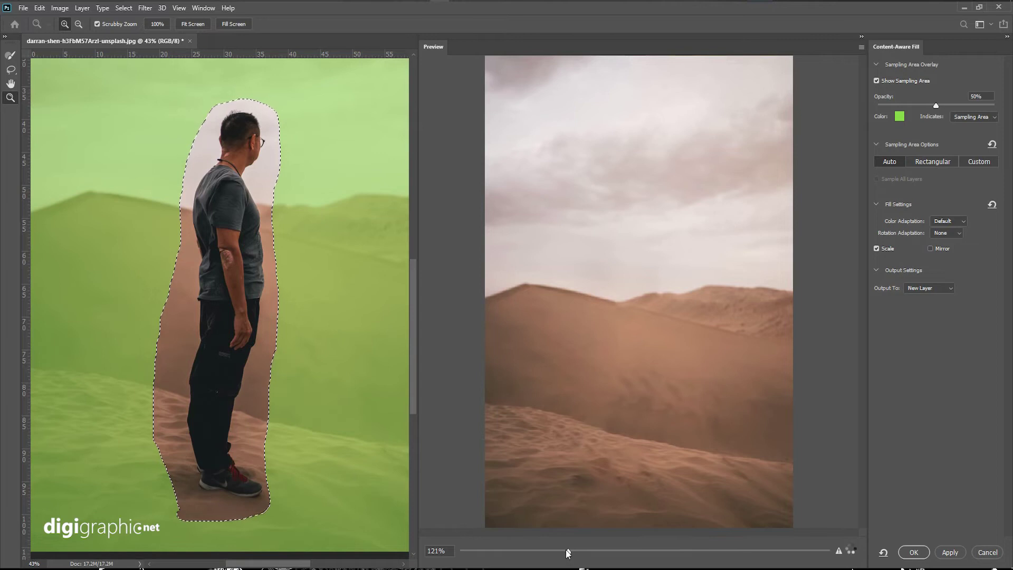
left_click_drag(568, 553, 590, 551)
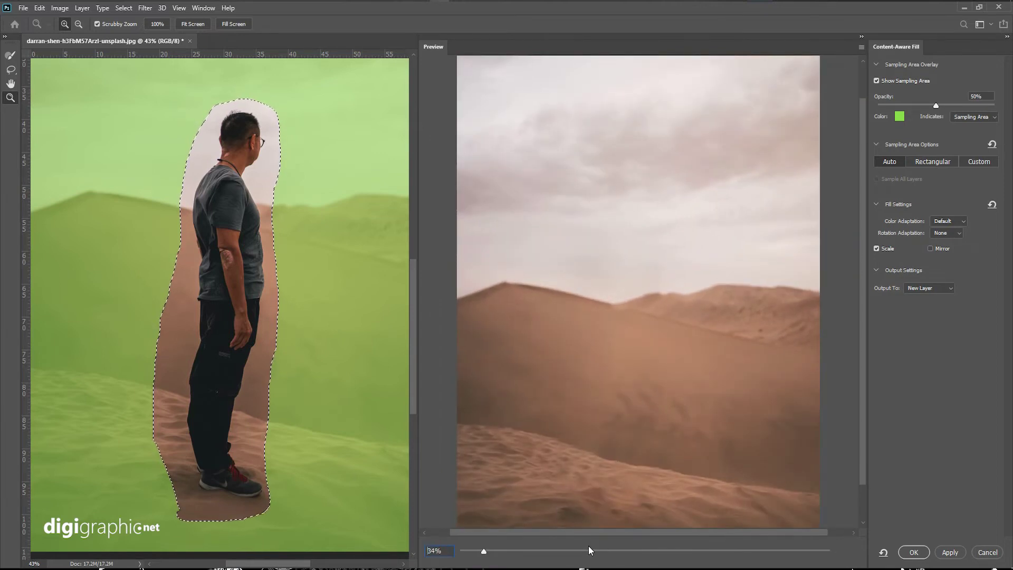
left_click_drag(589, 550, 475, 549)
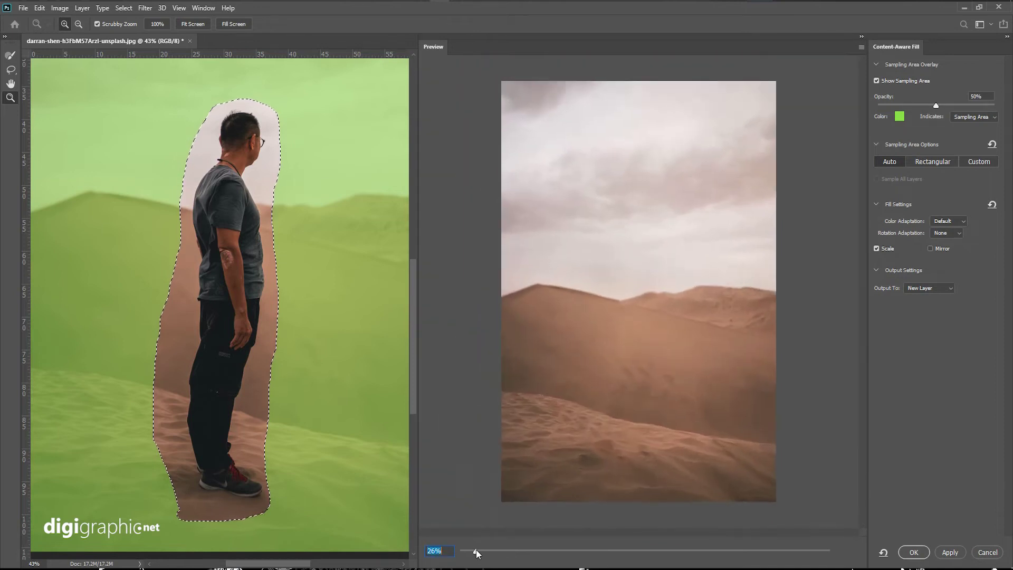
- Commit the dune fill to a new layer, deselect, and zoom in and out to check the result
left_click(913, 552)
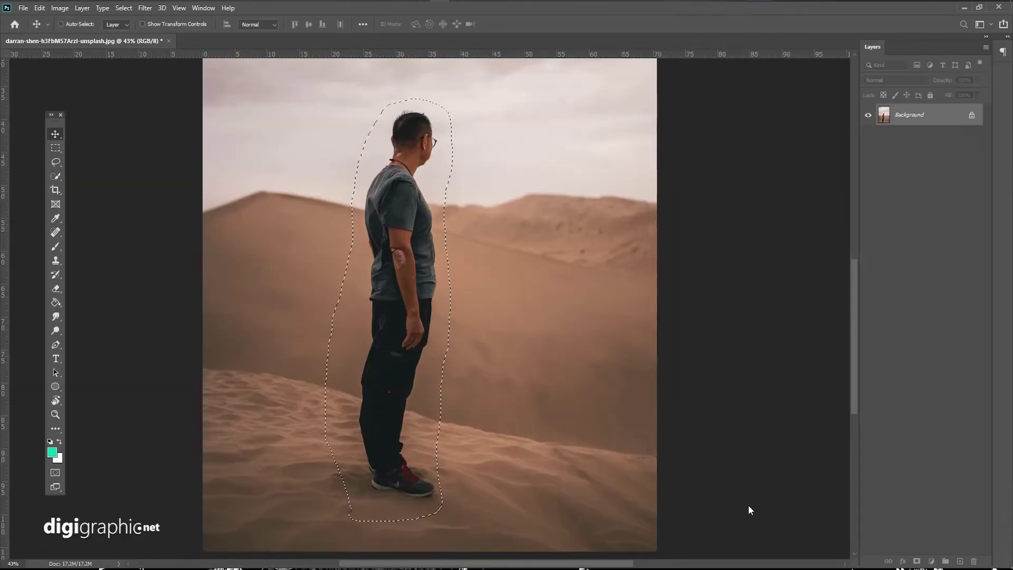
key("ctrl+d")
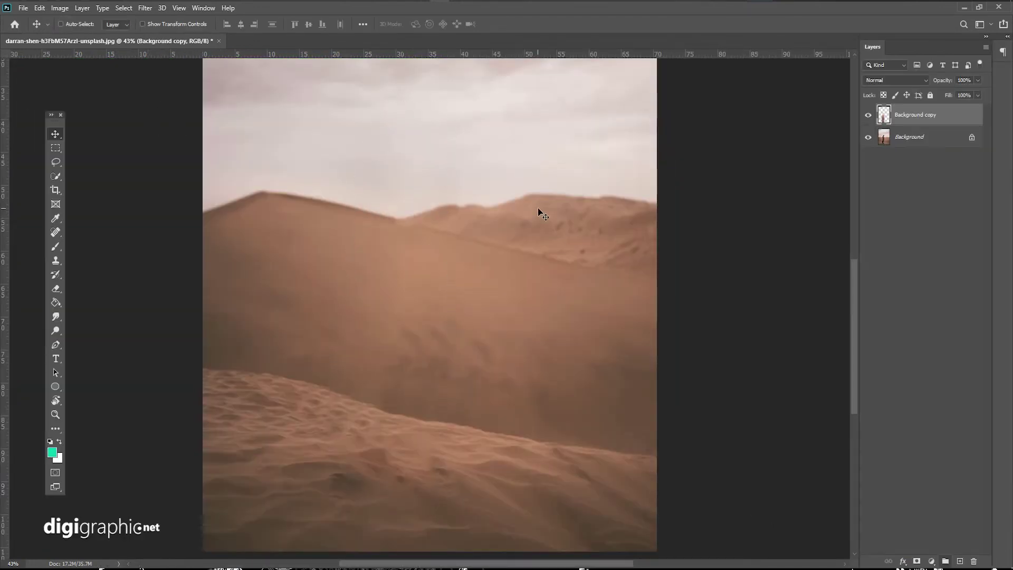
scroll(453, 442, "up", 2)
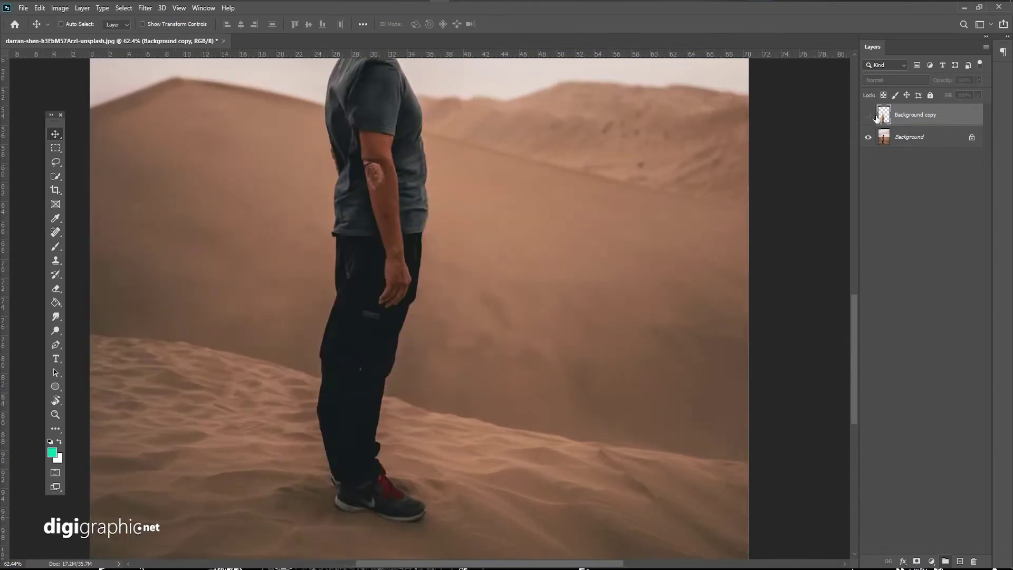
scroll(427, 262, "down", 3)
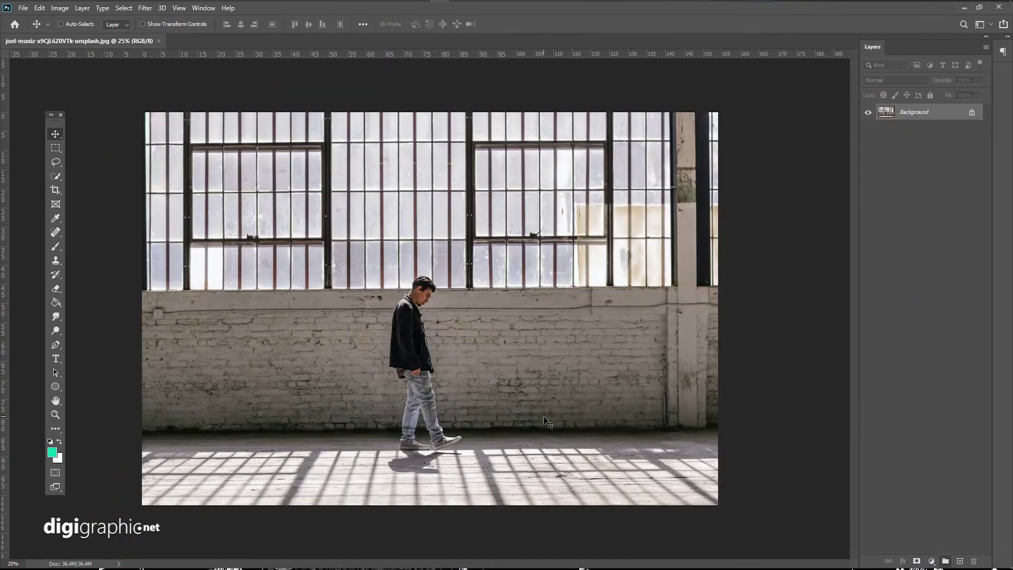
scroll(548, 422, "up", 3)
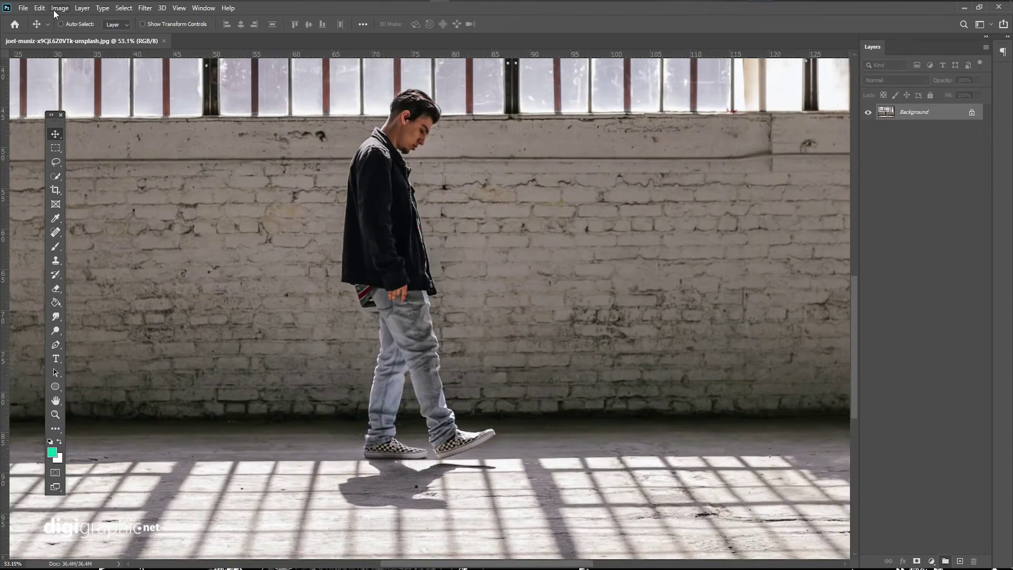
- Check the photo's Image Size, then lasso around the walking man and his shadow
left_click(59, 8)
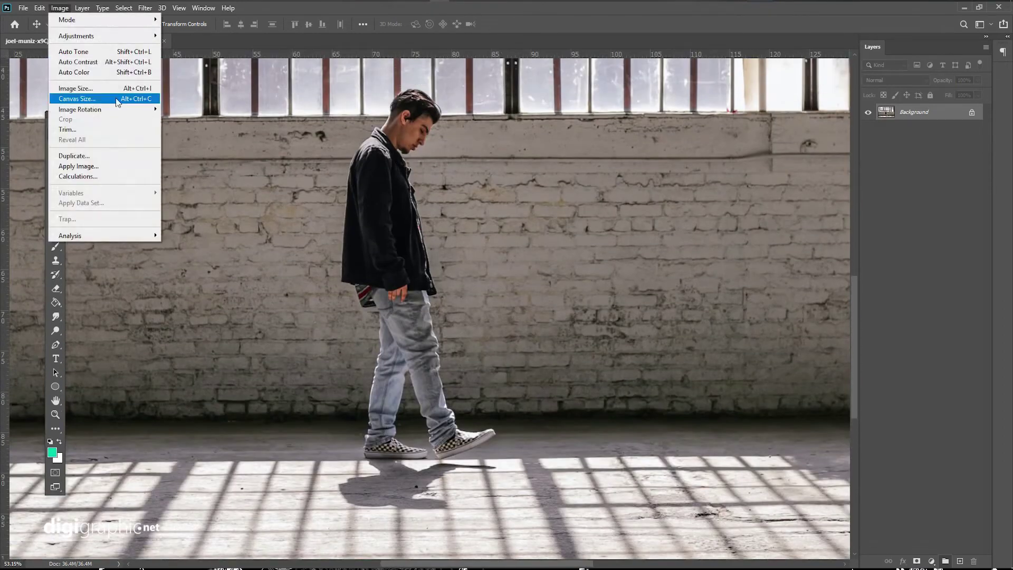
left_click(116, 97)
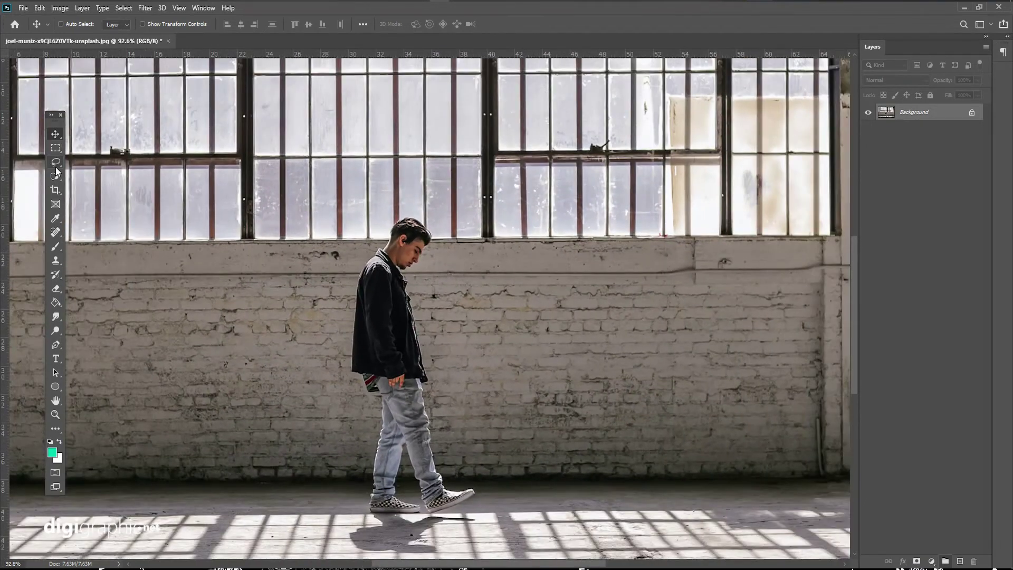
left_click(56, 167)
left_click_drag(351, 529, 471, 468)
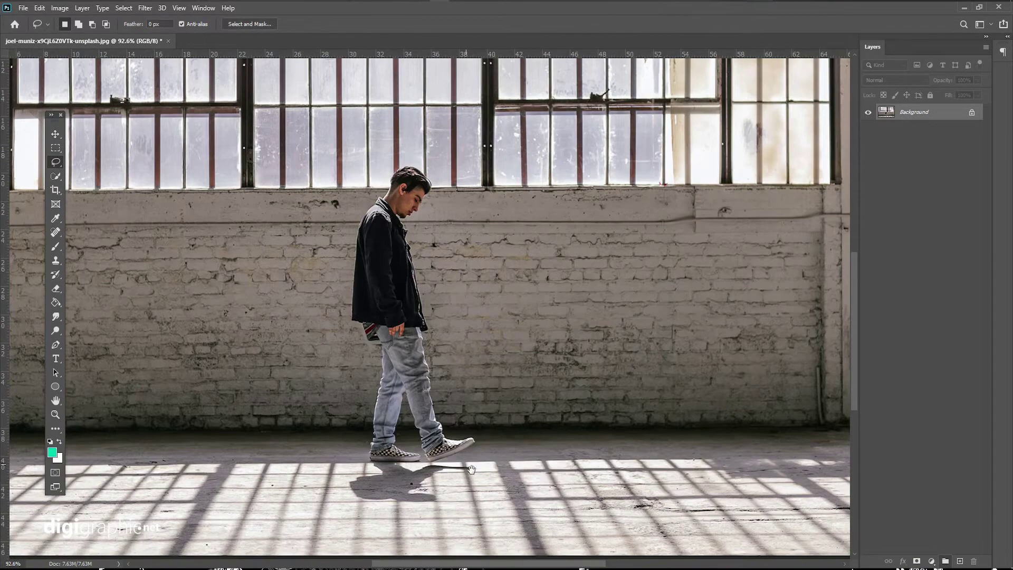
left_click_drag(346, 473, 363, 364)
left_click_drag(393, 154, 442, 220)
left_click_drag(447, 319, 489, 418)
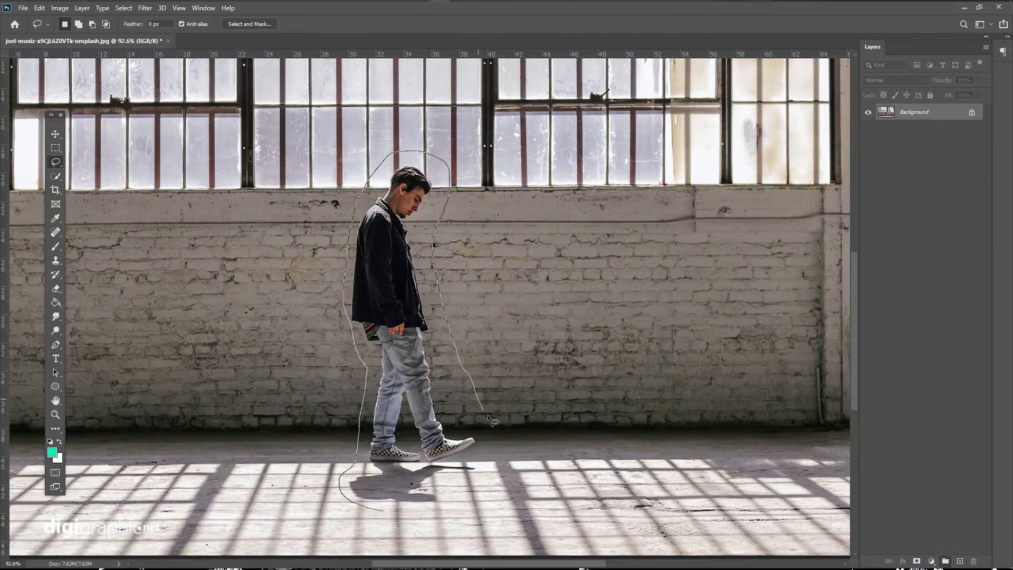
left_click_drag(399, 513, 396, 513)
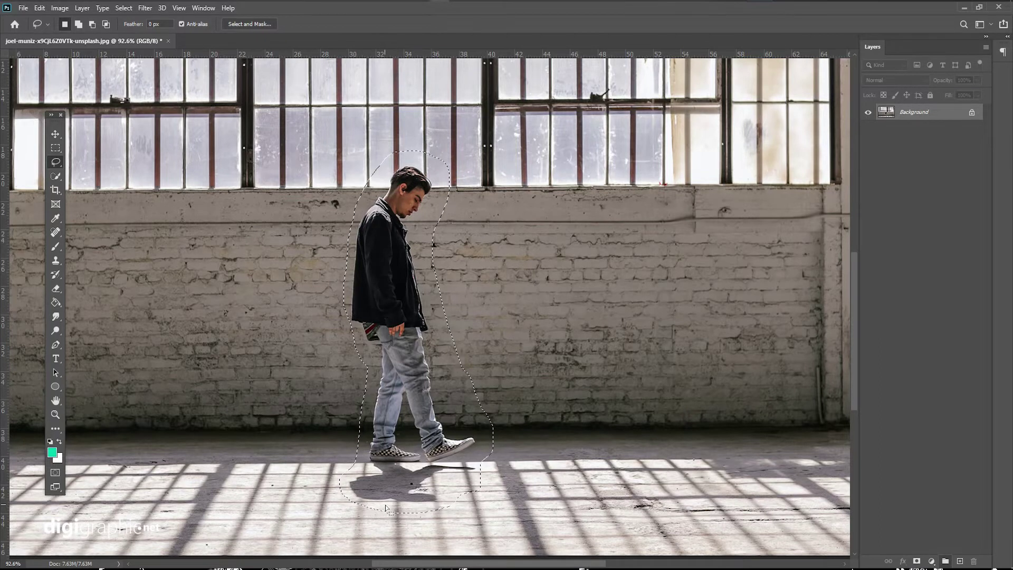
- Open Edit > Content-Aware Fill on the man-and-shadow selection
left_click(60, 8)
left_click(39, 8)
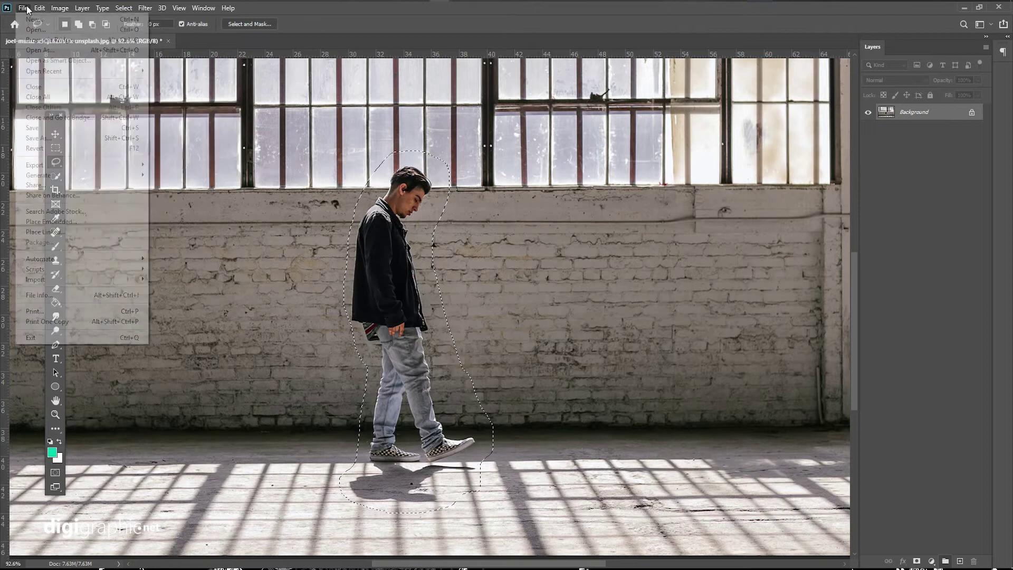
left_click(77, 197)
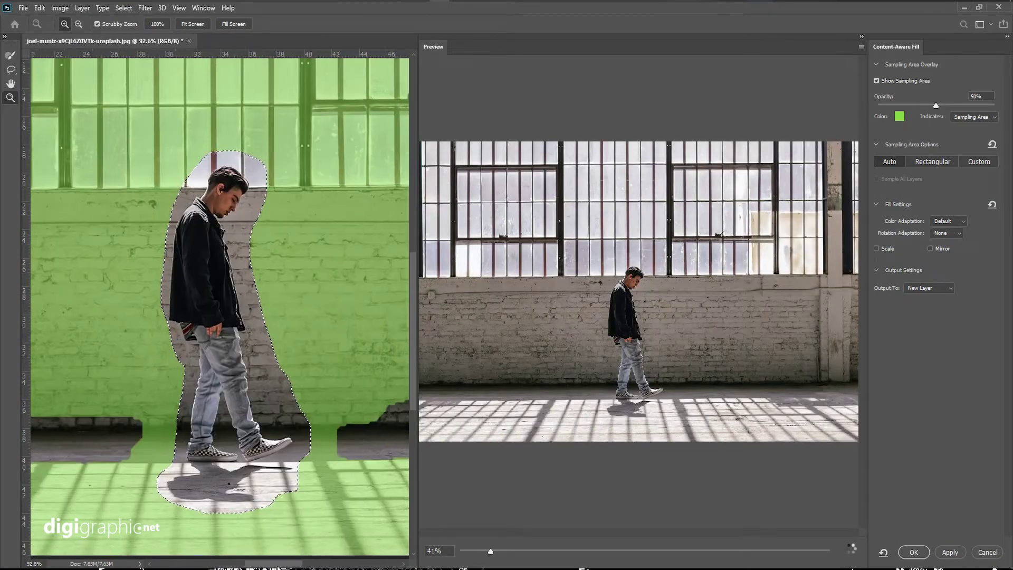
- Enable Scale and paint the dark floor strip into the sampling area
left_click(642, 392)
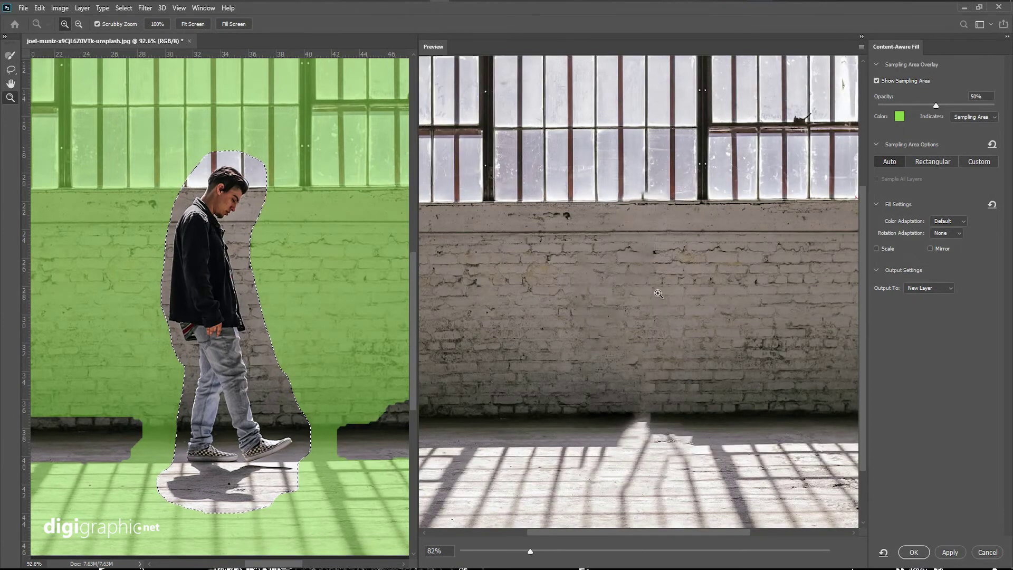
left_click(877, 249)
left_click(480, 224)
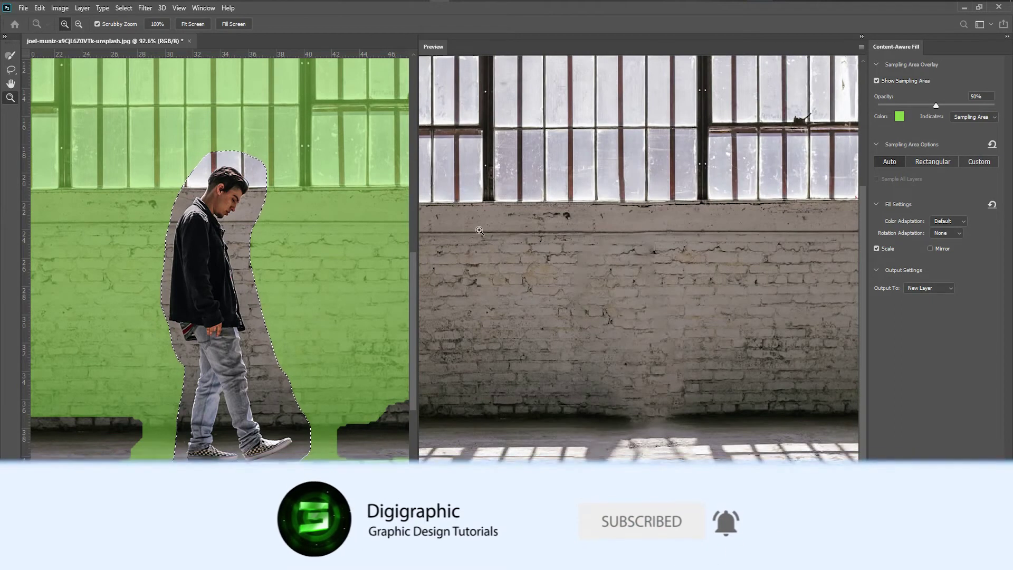
key("b")
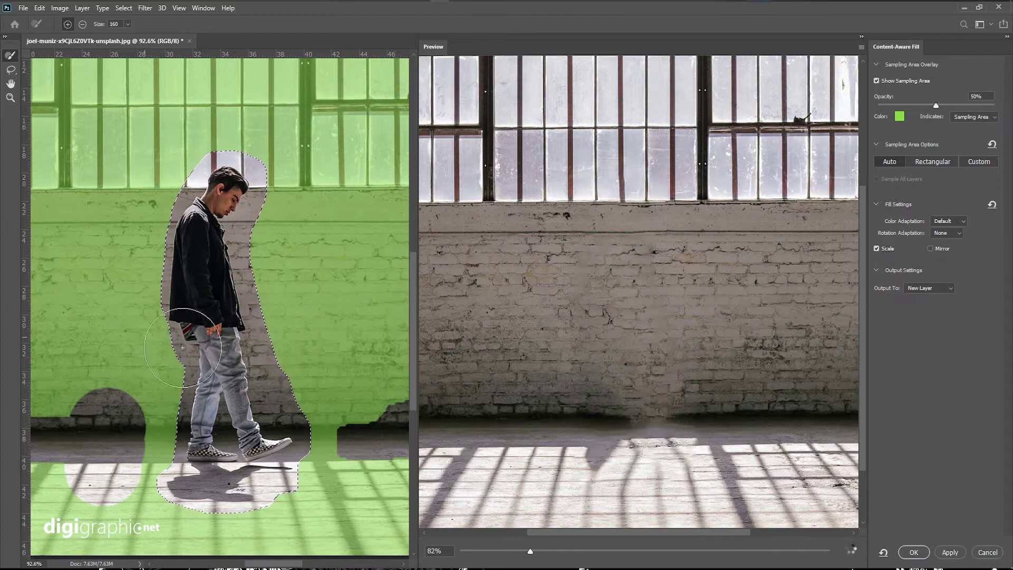
left_click_drag(132, 433, 40, 448)
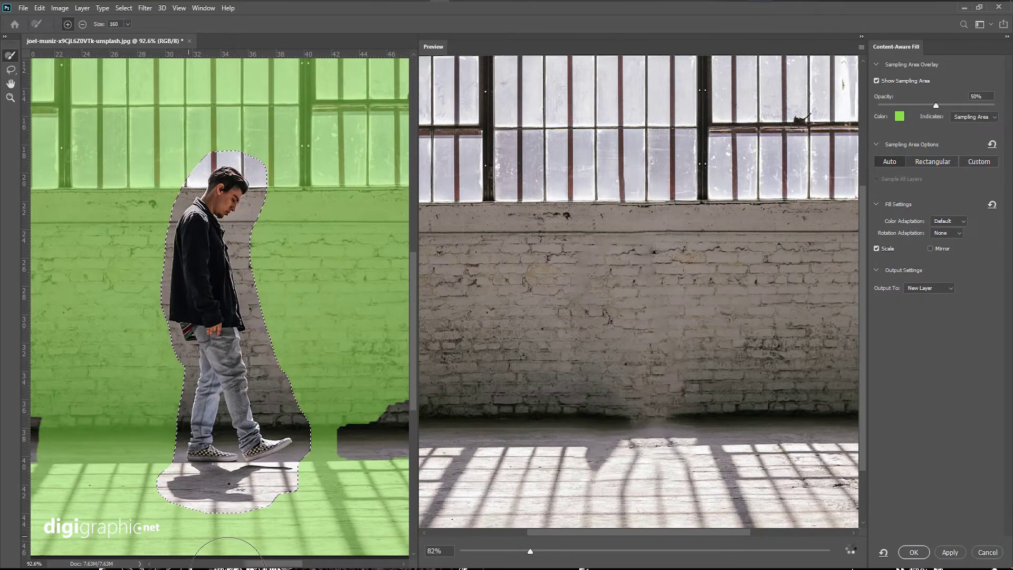
- Enable Mirror and add the lower-right floor patch to the sampling area
left_click(932, 248)
key("Return")
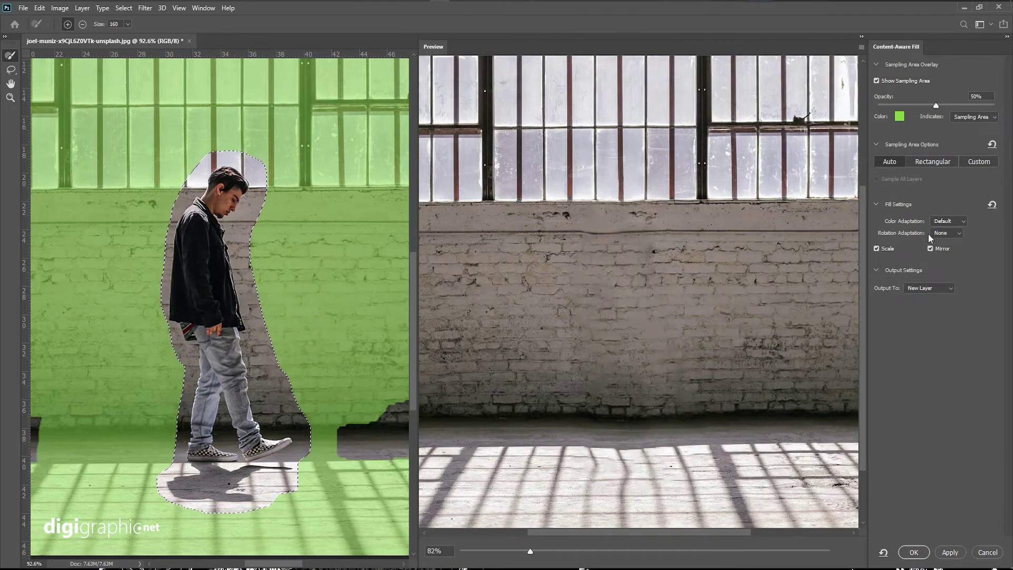
left_click_drag(364, 438, 444, 452)
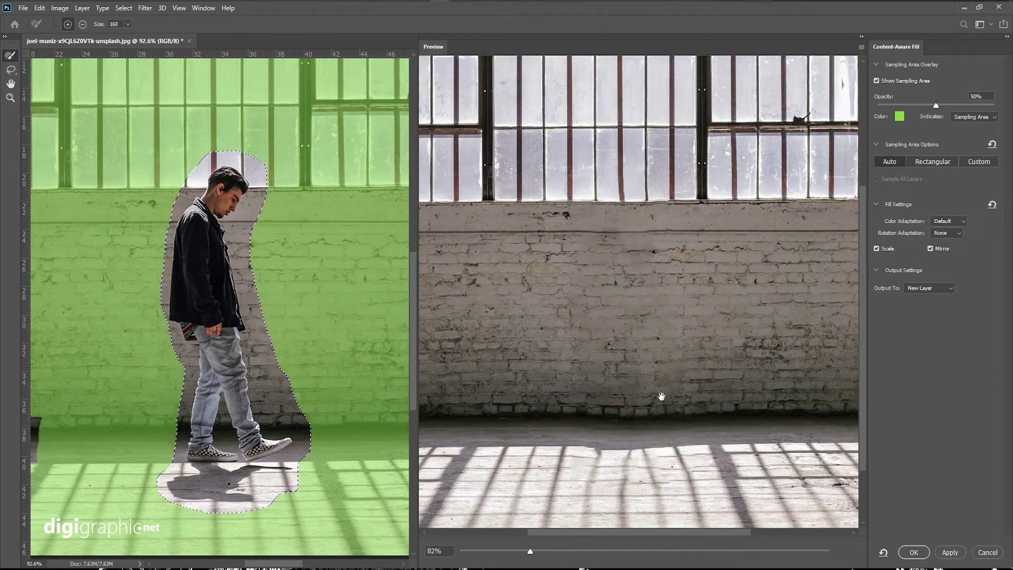
- Commit the brick-wall fill to a new layer, zoom out, and bring up Save As
left_click(916, 554)
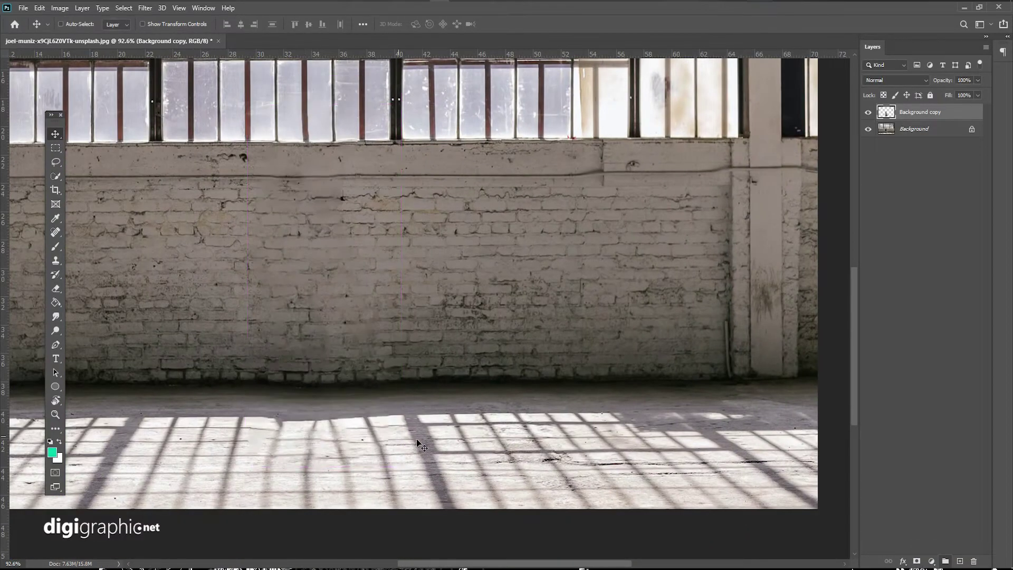
scroll(374, 408, "down", 3)
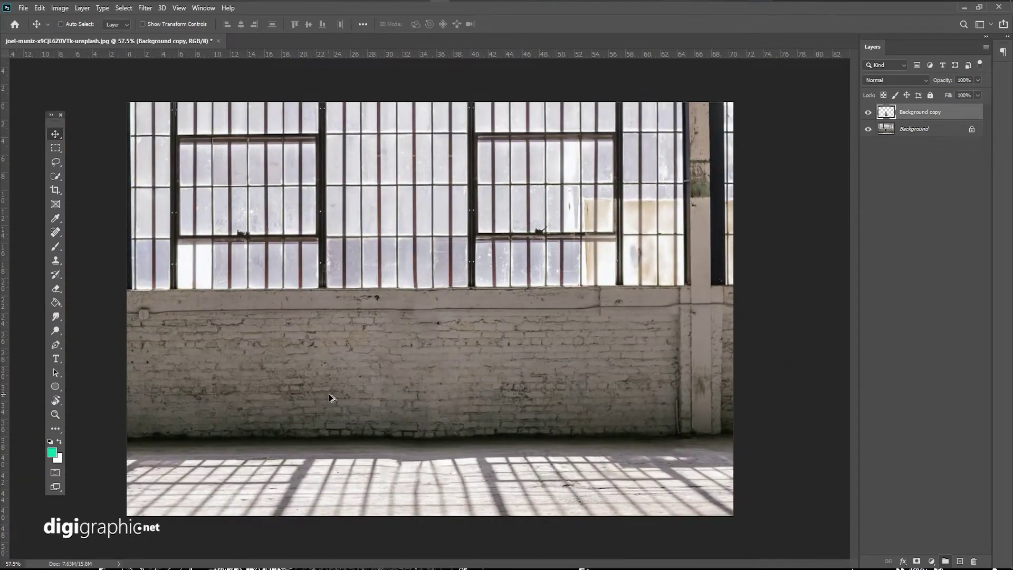
key("ctrl+shift+s")
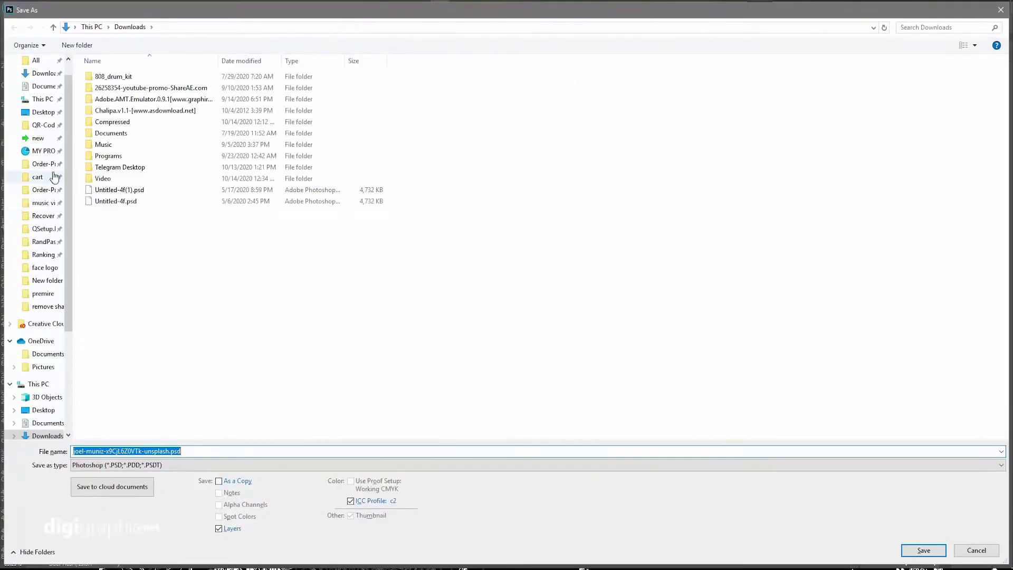
mouse_move(52, 325)
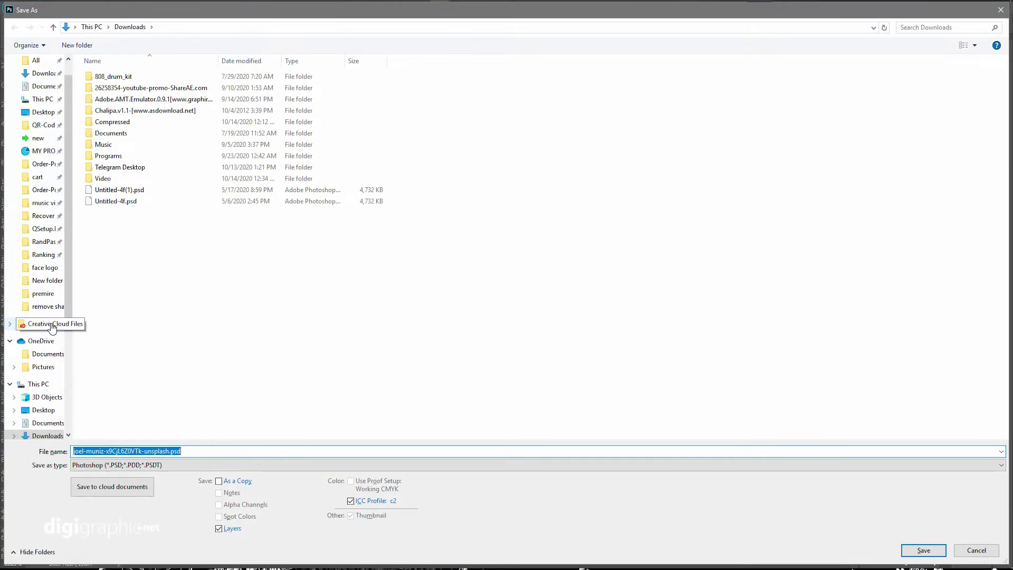
- Save the photo as 655.psd in the remove shadow folder
left_click(45, 295)
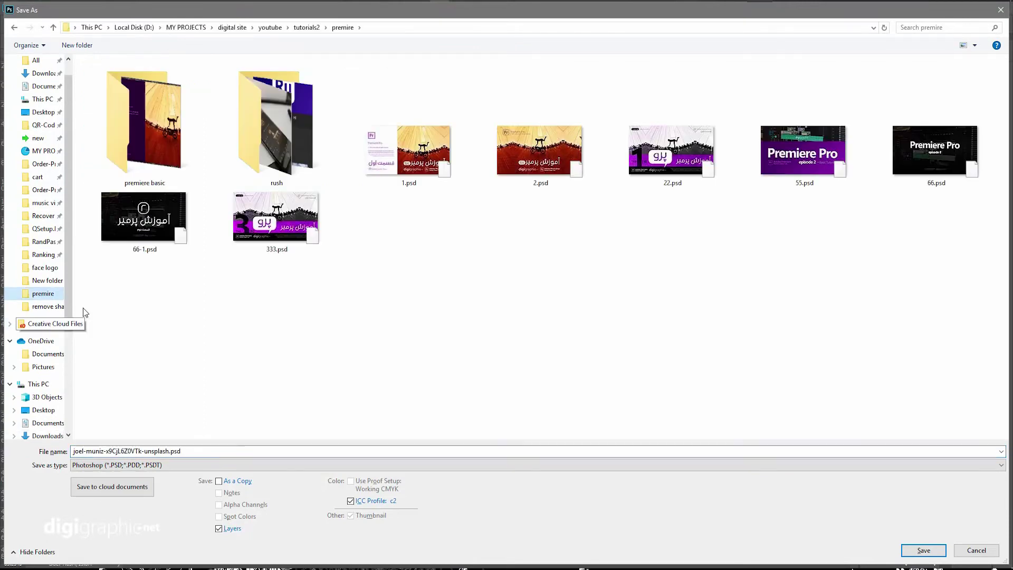
left_click(306, 28)
scroll(327, 160, "down", 5)
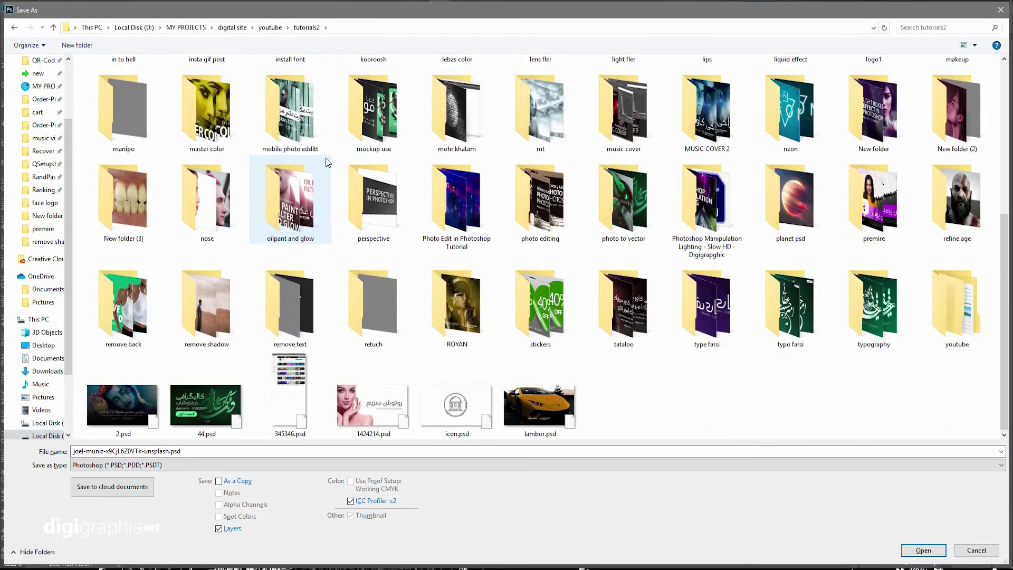
double_click(207, 311)
double_click(186, 451)
type("666")
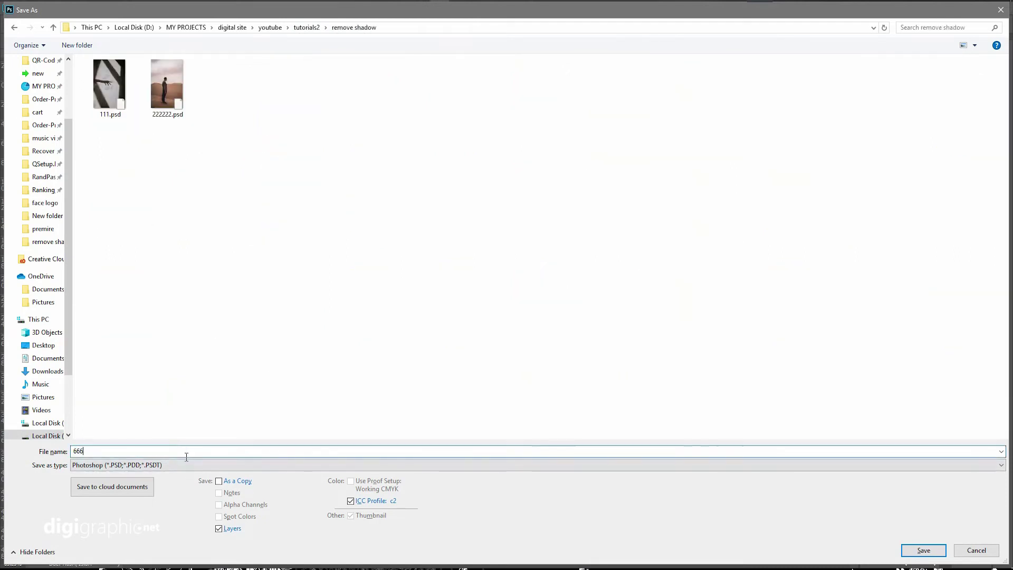
type("5")
key("Return")
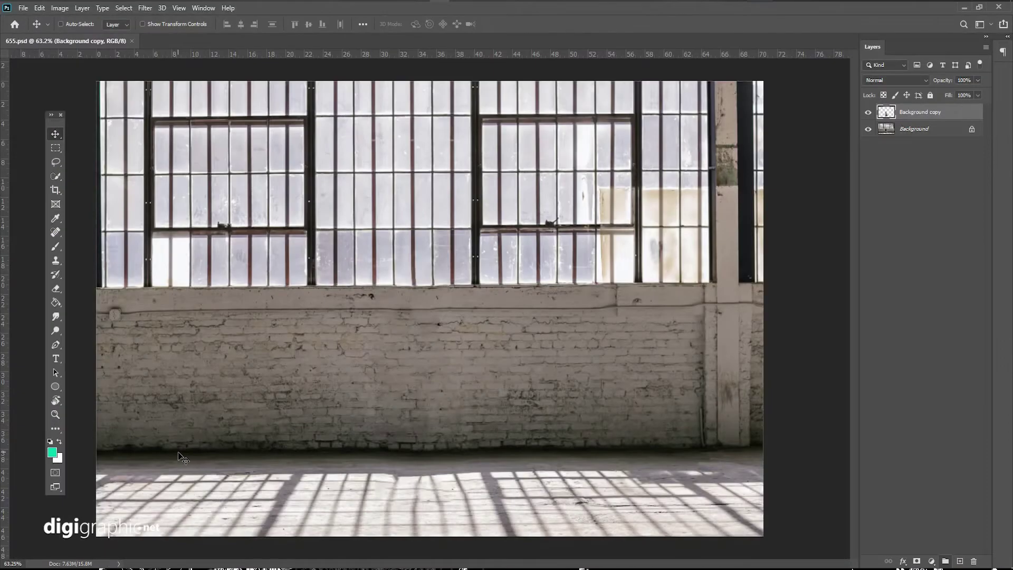
- Save a JPEG copy of 655, accepting the JPEG Options
left_click(390, 464)
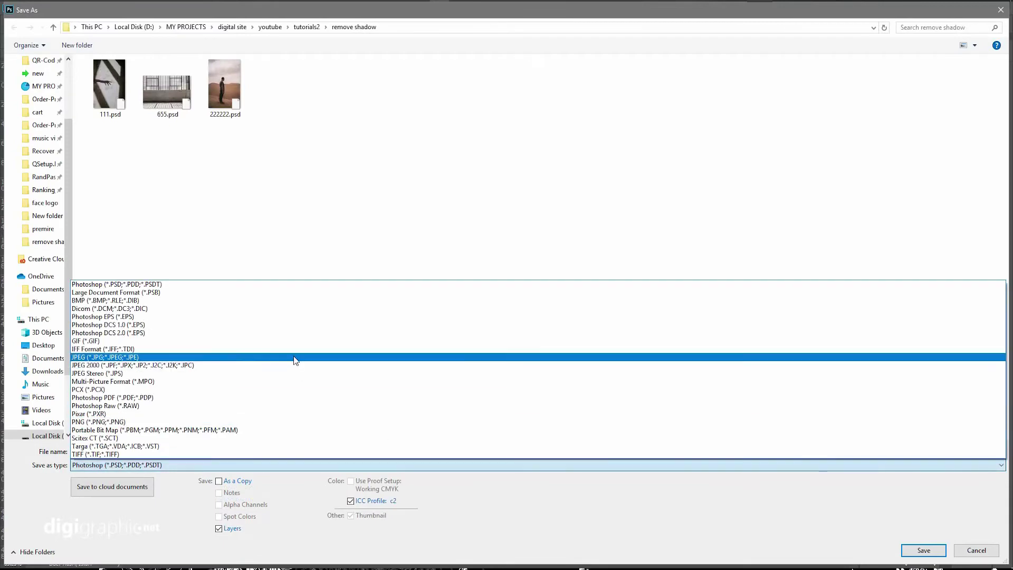
left_click(294, 355)
left_click(923, 549)
left_click(420, 84)
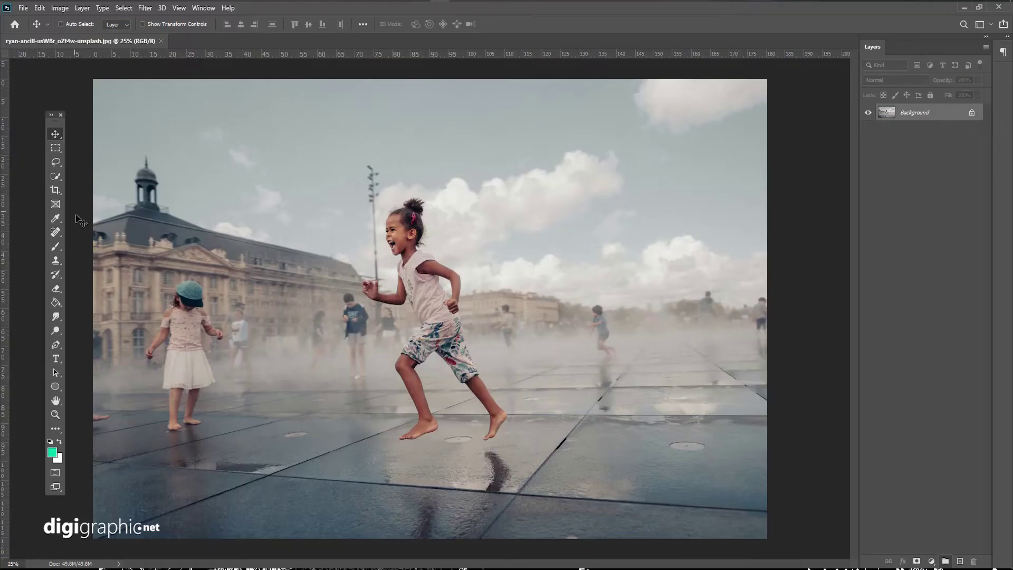
- Lasso the small background child and content-aware fill him away onto a new layer
key("l")
scroll(643, 356, "up", 3)
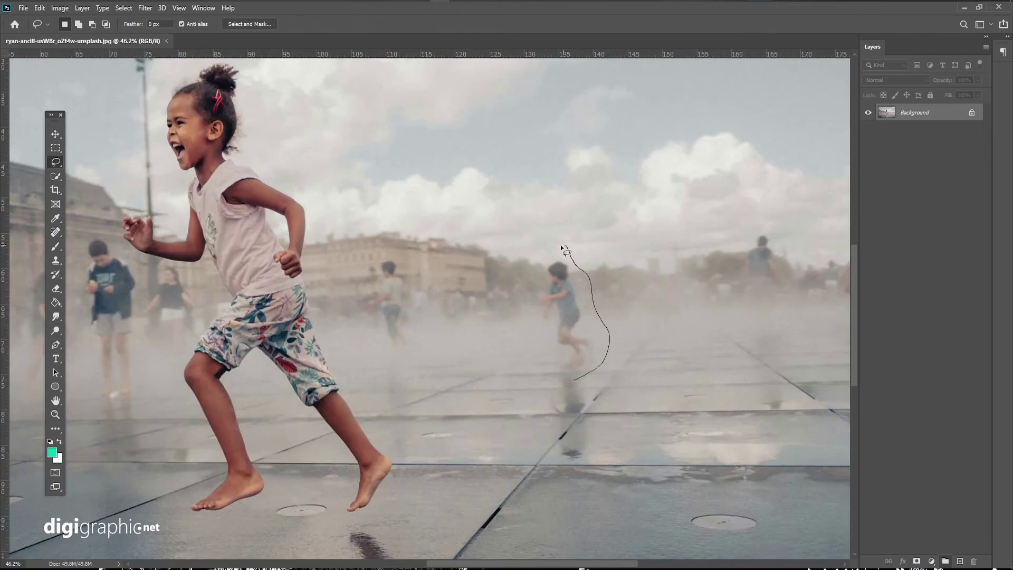
left_click_drag(573, 378, 574, 377)
left_click(40, 8)
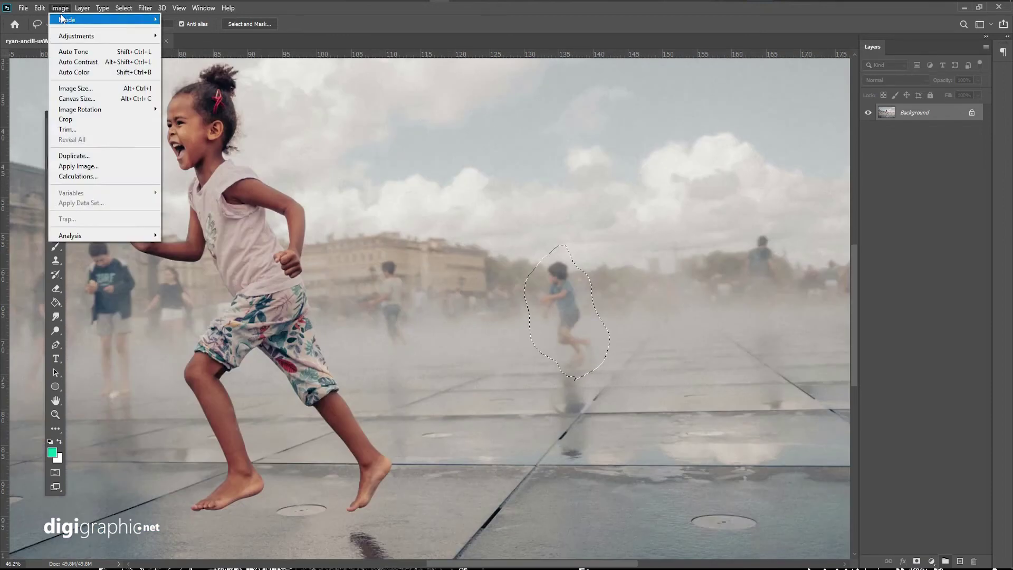
left_click(74, 197)
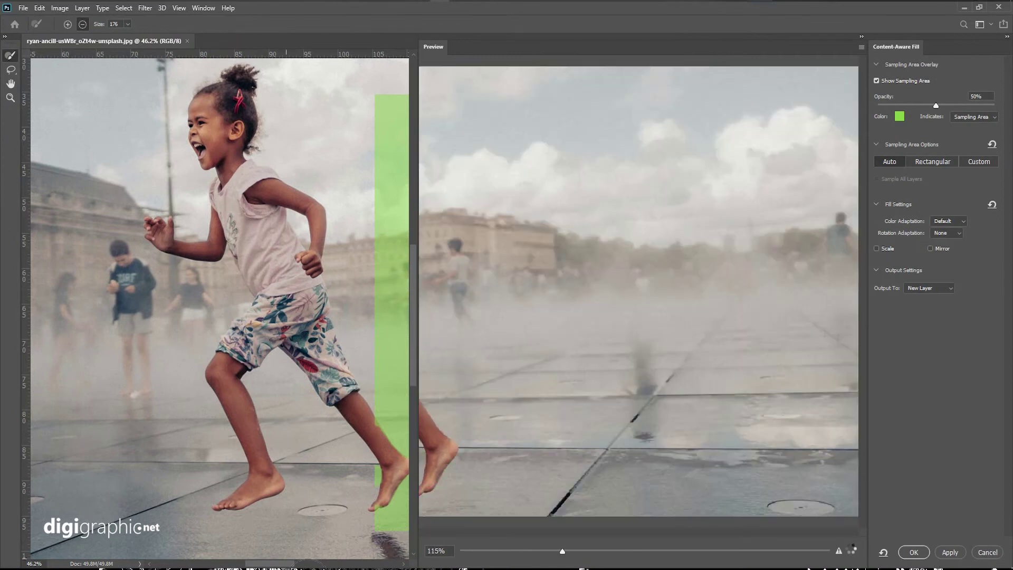
mouse_move(270, 563)
left_mouse_down()
mouse_move(305, 564)
mouse_move(288, 565)
left_mouse_up()
left_click(903, 551)
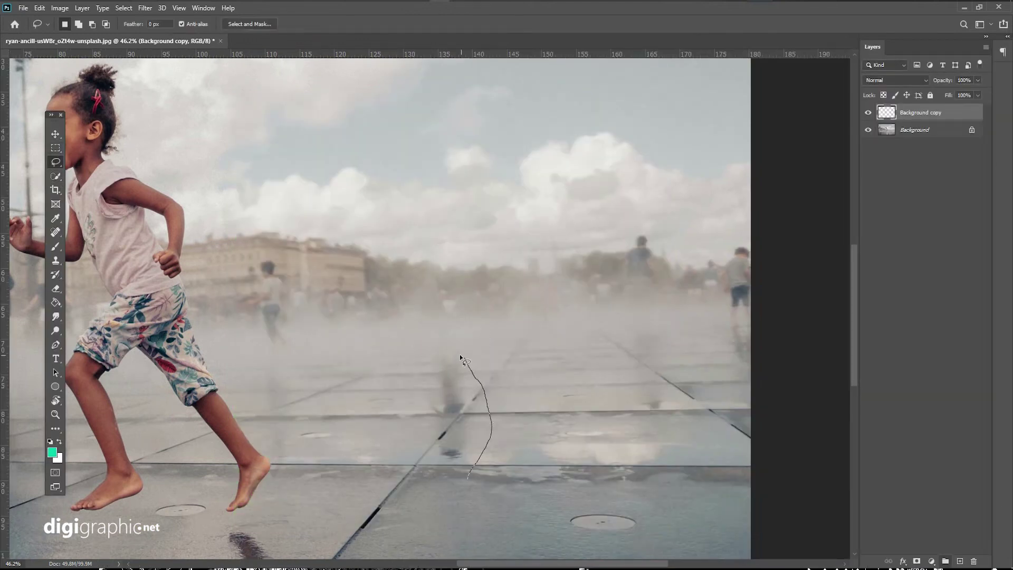
- Outline the leftover smudge and merge the fill layer into the background
left_click_drag(471, 481, 469, 478)
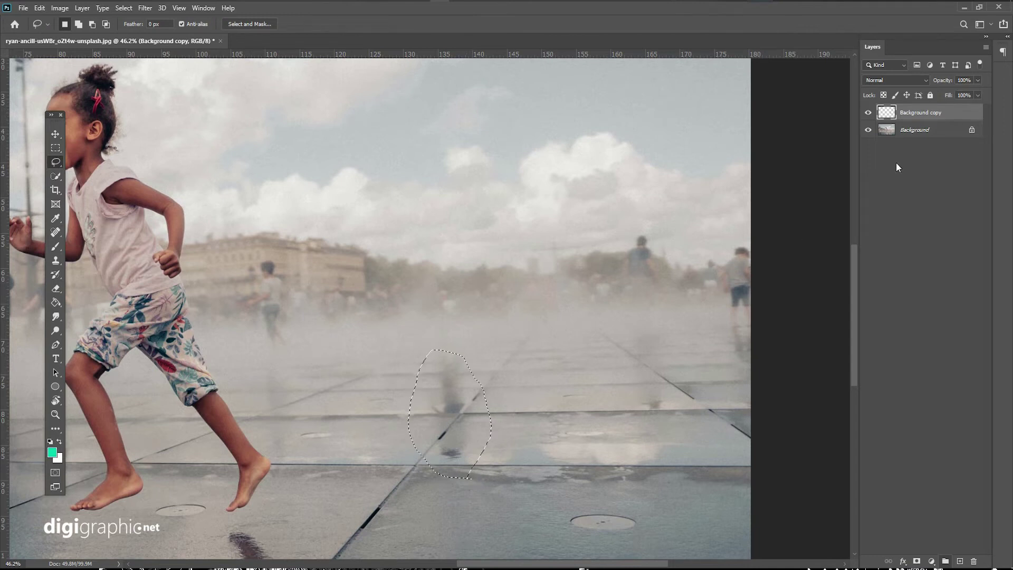
left_click(915, 129, "shift")
right_click(906, 131)
left_click(937, 215)
- Content-aware fill the smudge with Scale enabled, output to a new layer
left_click(59, 8)
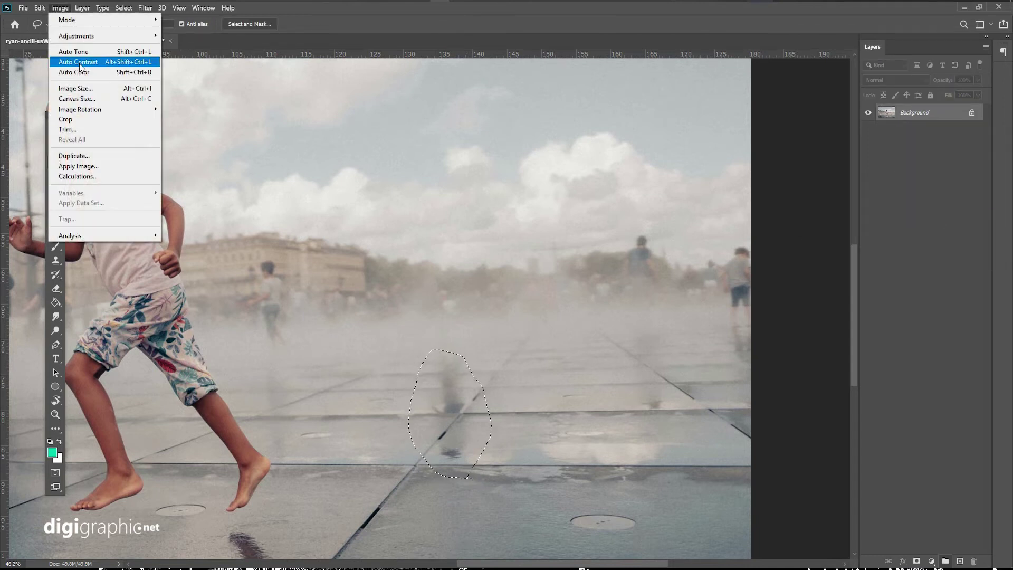
left_click(83, 196)
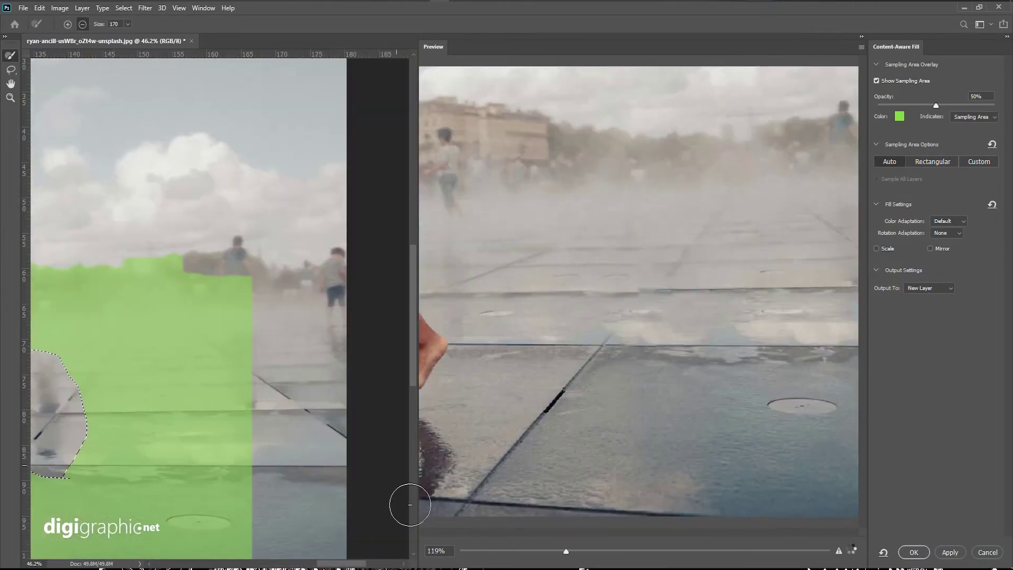
left_click(884, 248)
left_click(487, 224)
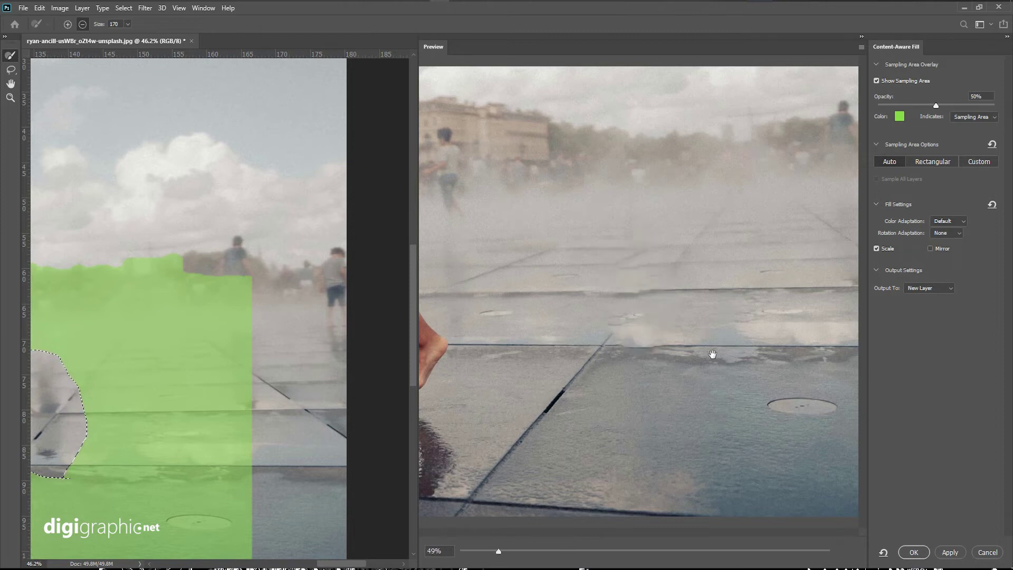
left_click(918, 554)
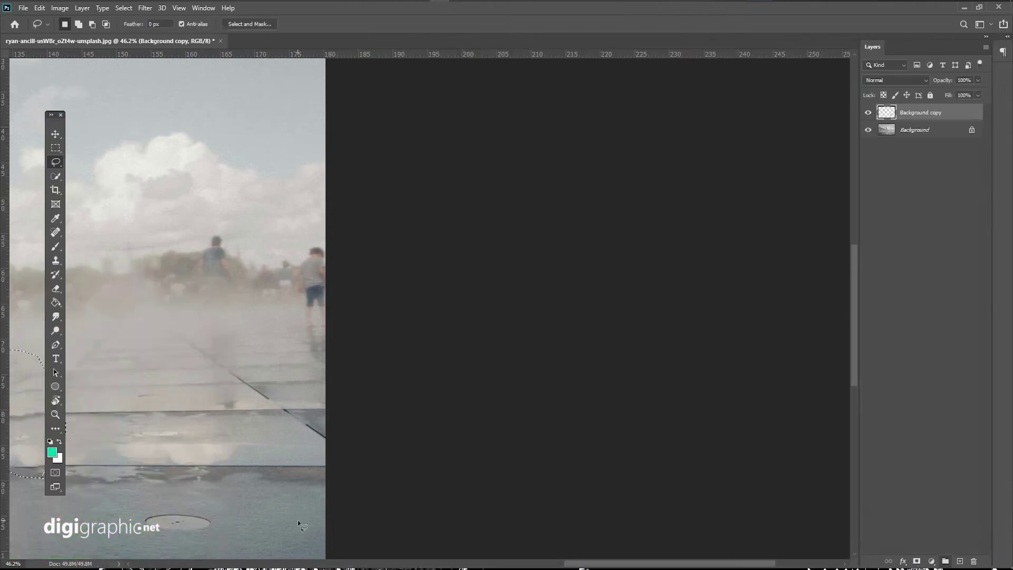
scroll(506, 408, "down", 3)
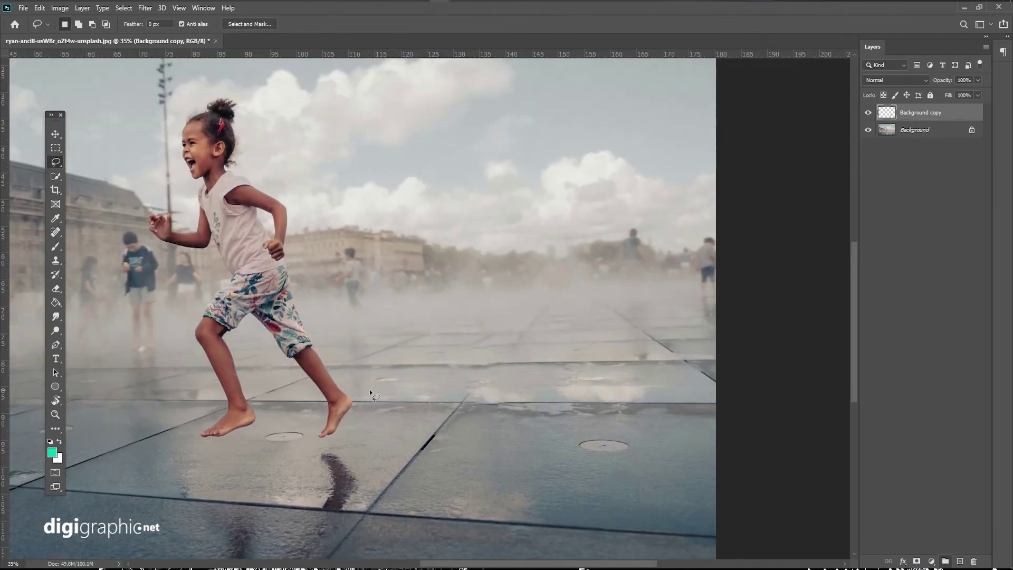
- On the Background layer, lasso the girl in the blue cap and open Content-Aware Fill
scroll(370, 393, "left", 5)
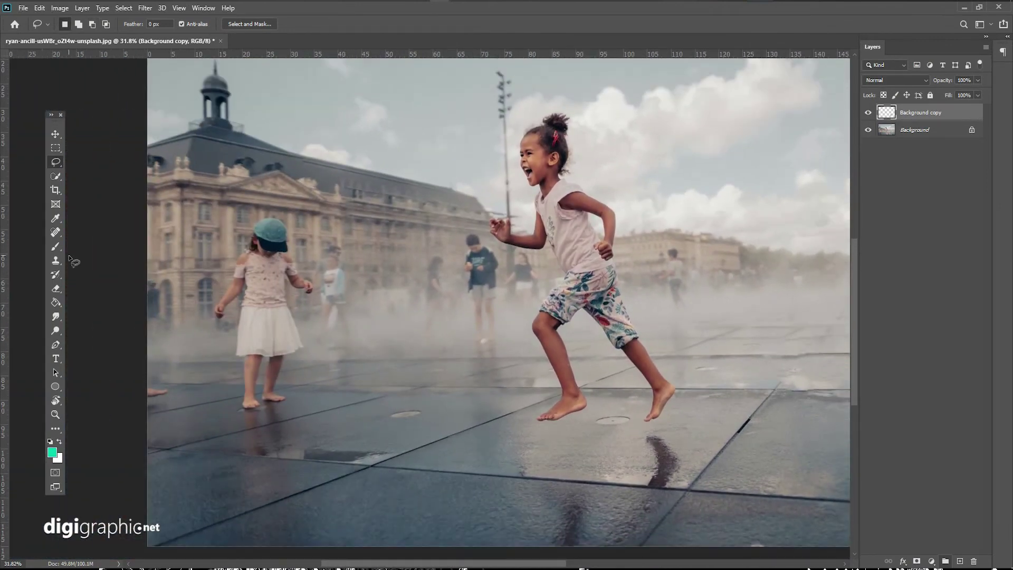
left_click(893, 129)
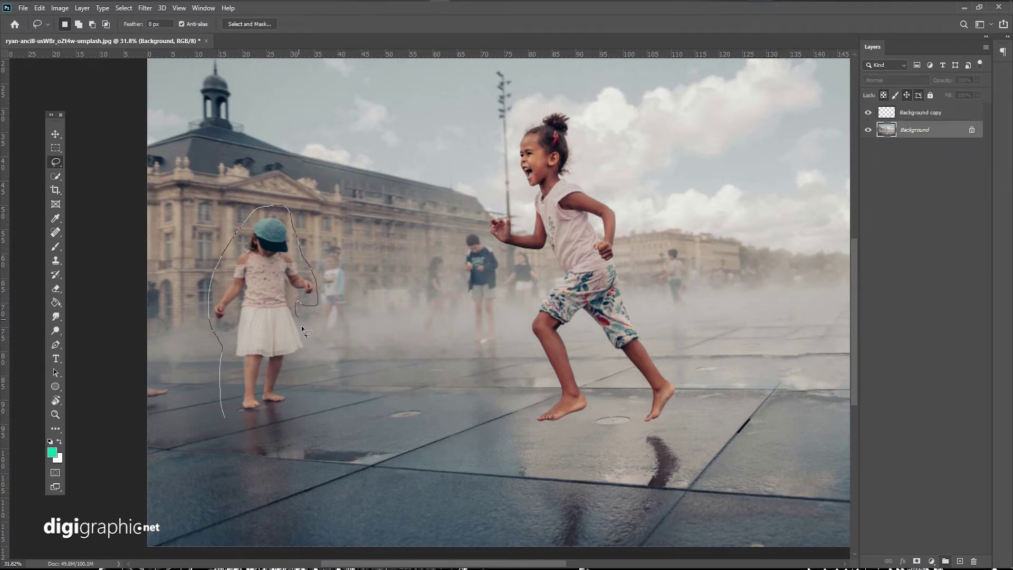
left_click_drag(272, 420, 227, 419)
left_click(39, 8)
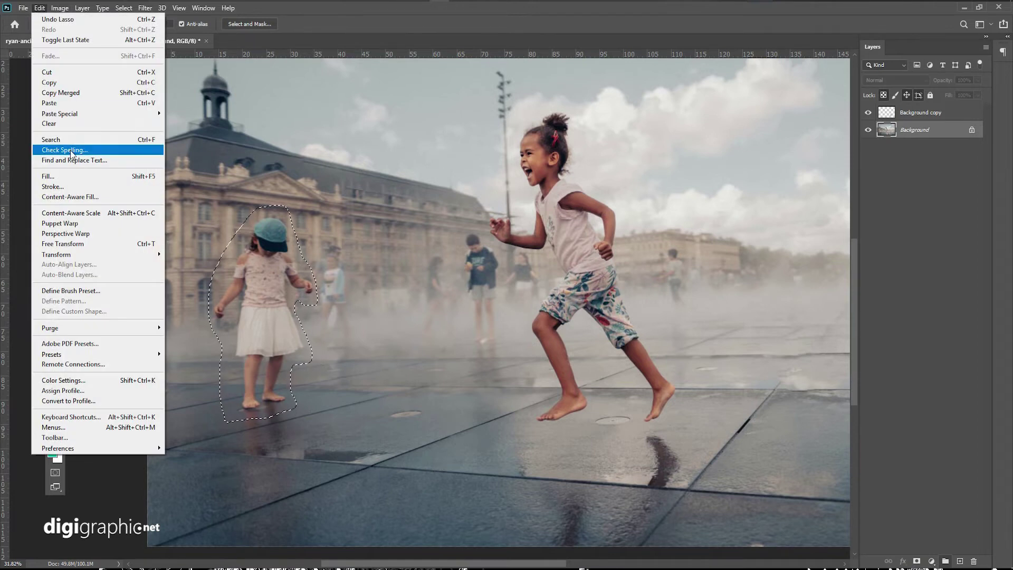
left_click(80, 198)
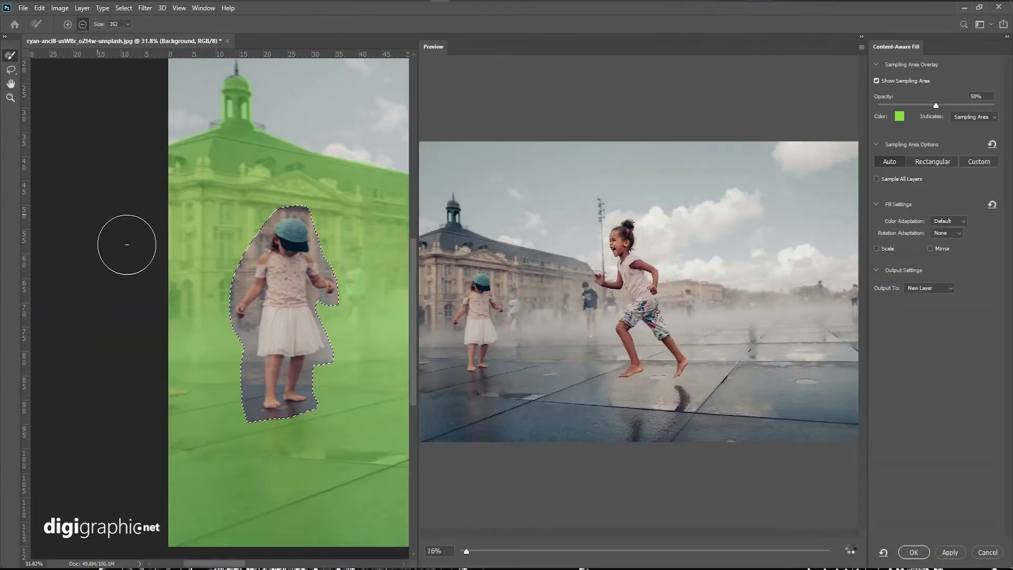
- Enable Scale for the girl's fill and inspect the preview at 260% zoom
left_click_drag(506, 548, 573, 550)
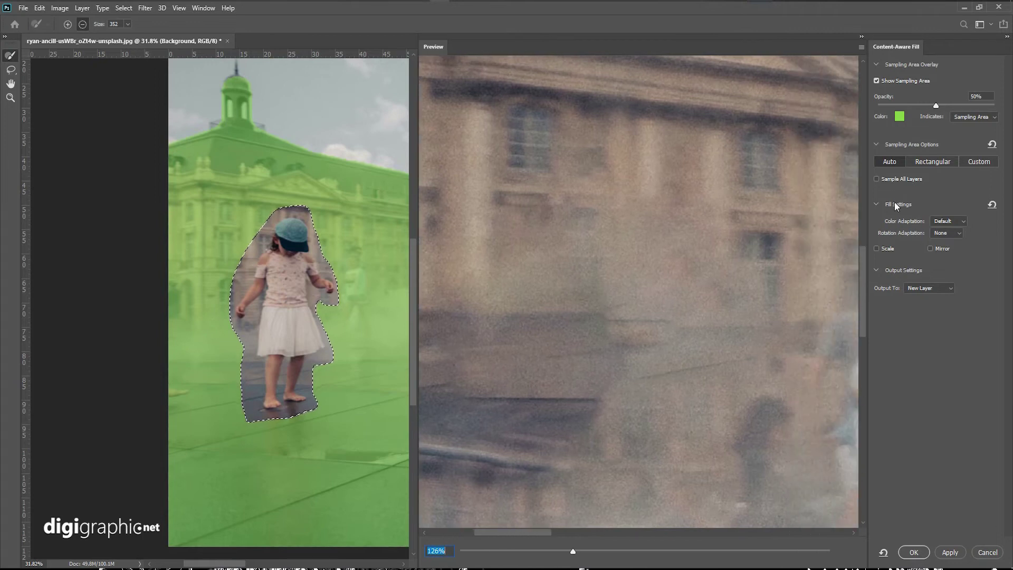
left_click(877, 248)
key("Return")
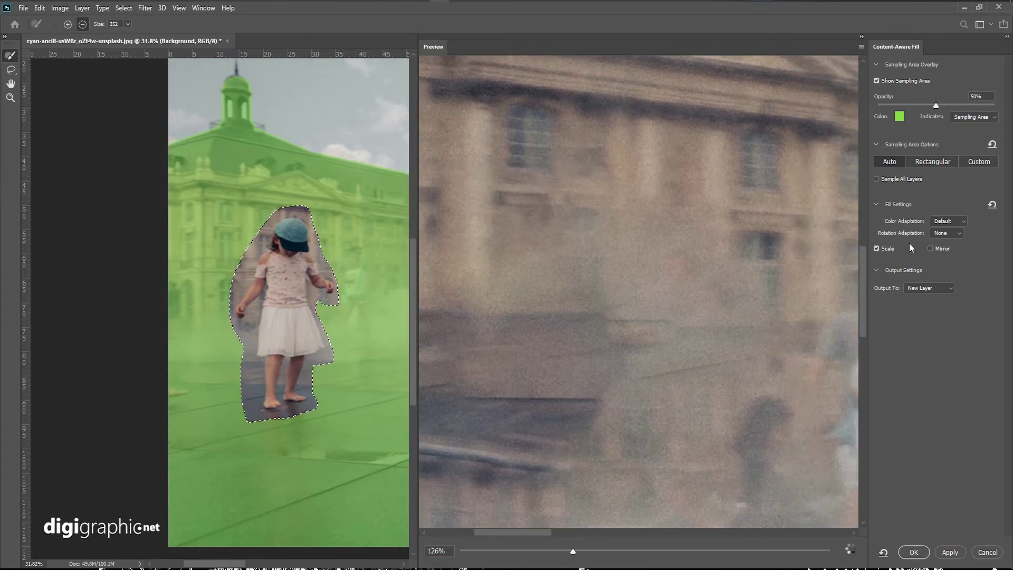
left_click_drag(572, 551, 500, 550)
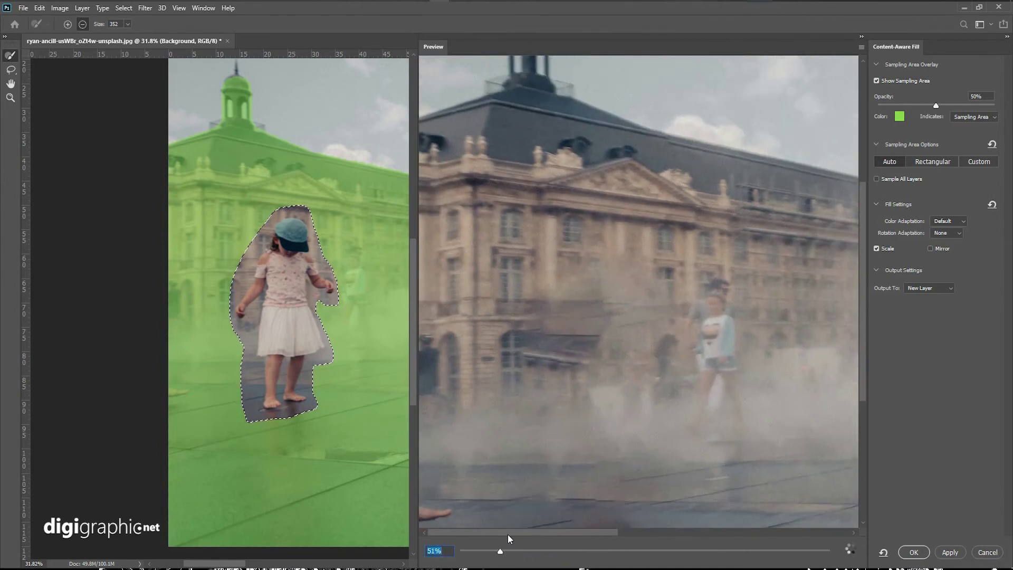
type("260")
key("Return")
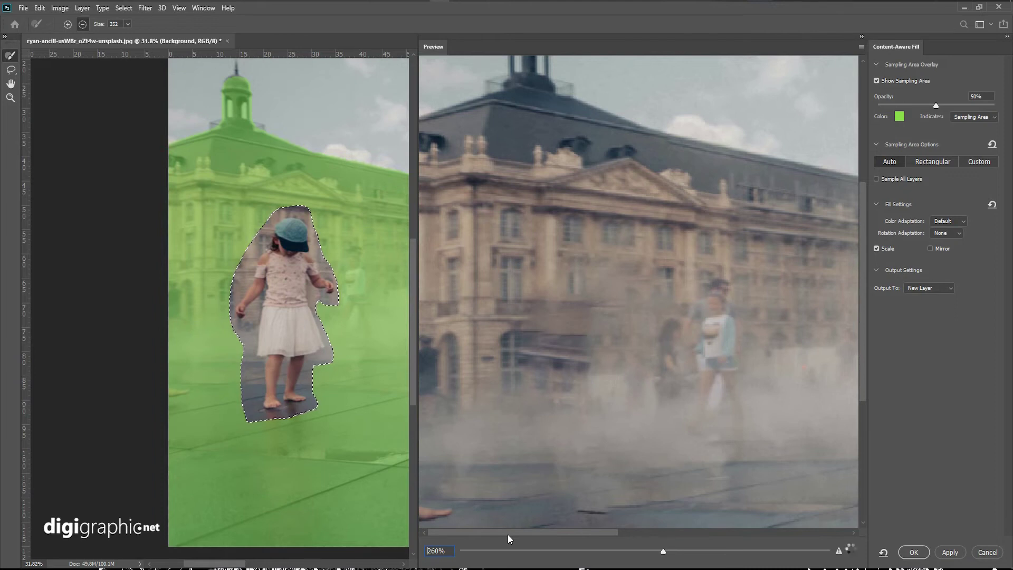
key("Escape")
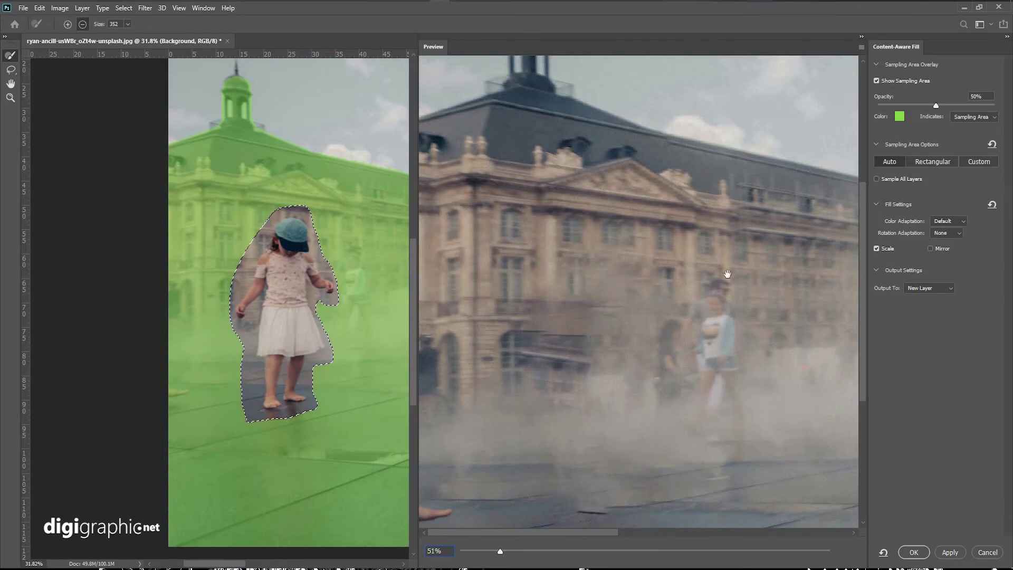
- Enable Mirror, then close the Content-Aware Fill workspace
left_click(930, 248)
left_click(510, 230)
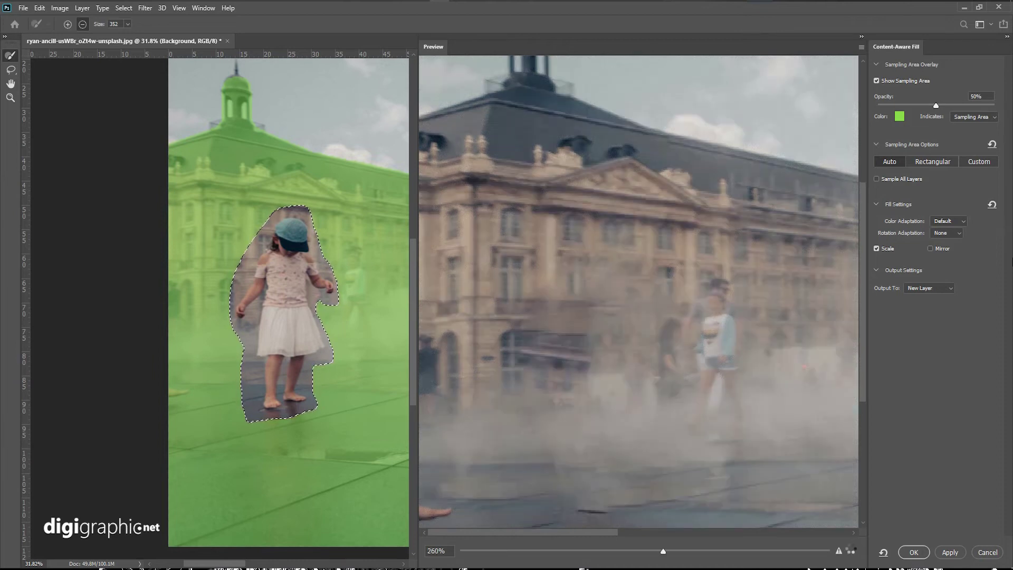
left_click(908, 554)
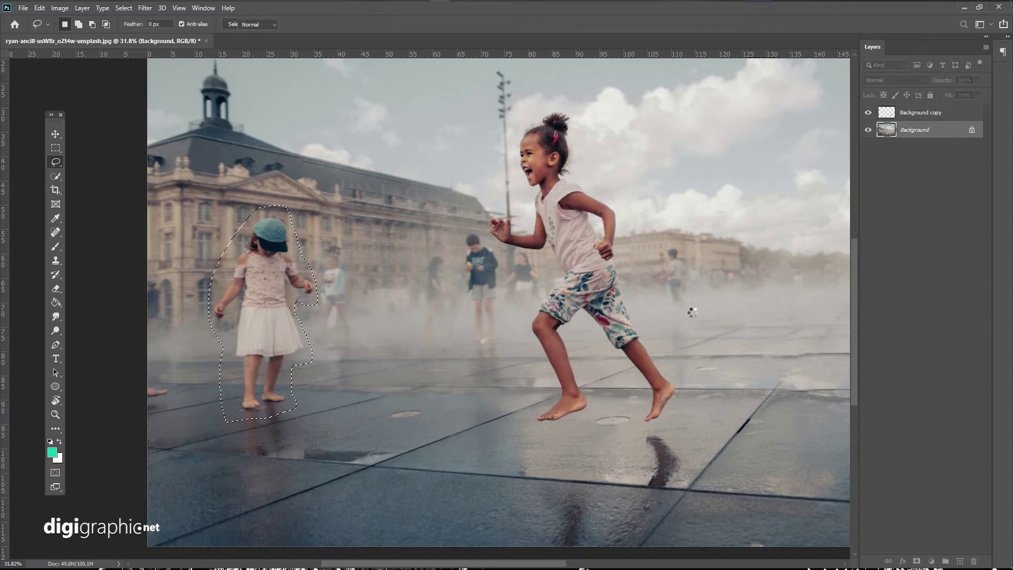
- Fill away the girl in the blue cap onto a new layer and deselect
right_click(687, 306)
key("Escape")
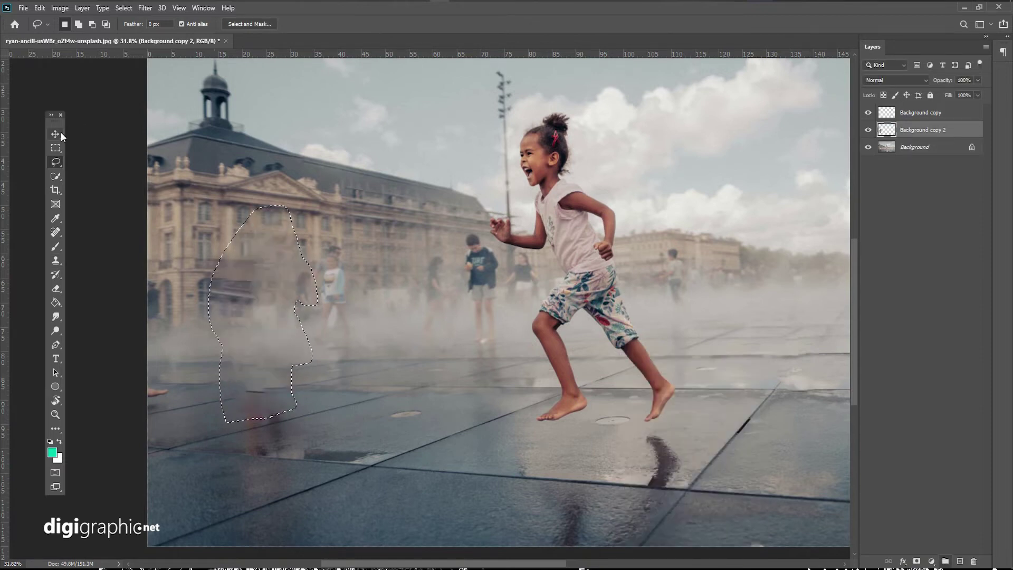
left_click(61, 134)
key("ctrl+d")
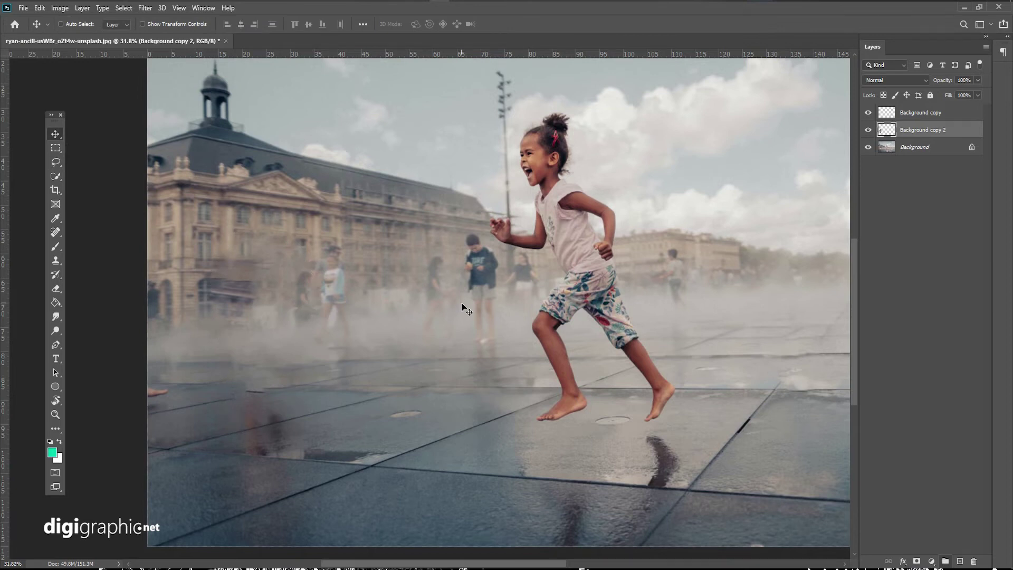
scroll(491, 301, "down", 3)
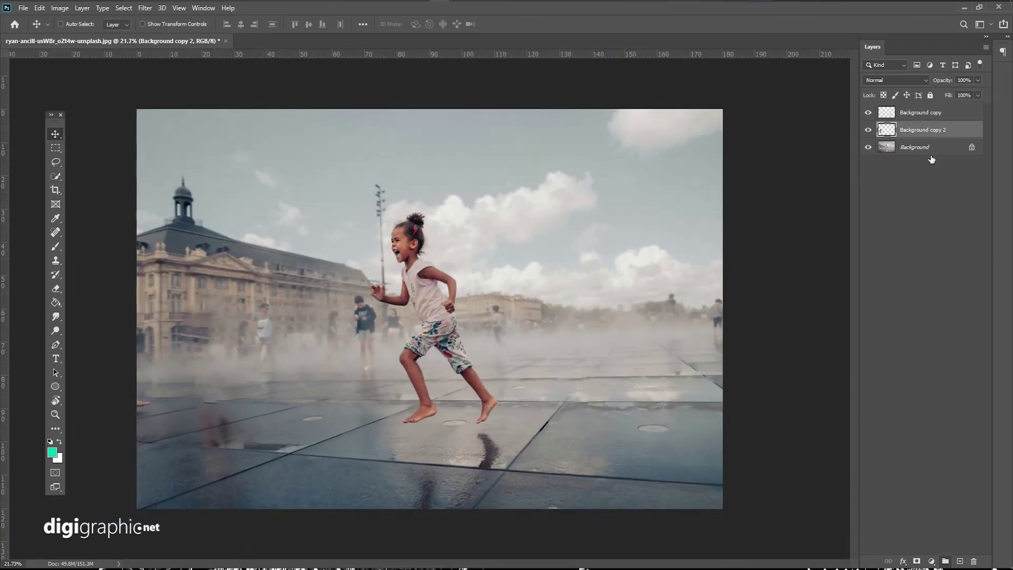
- Select both fill copy layers and merge them into the Background layer
left_click(916, 123, "ctrl")
left_click(914, 146, "shift")
right_click(915, 147)
left_click(944, 232)
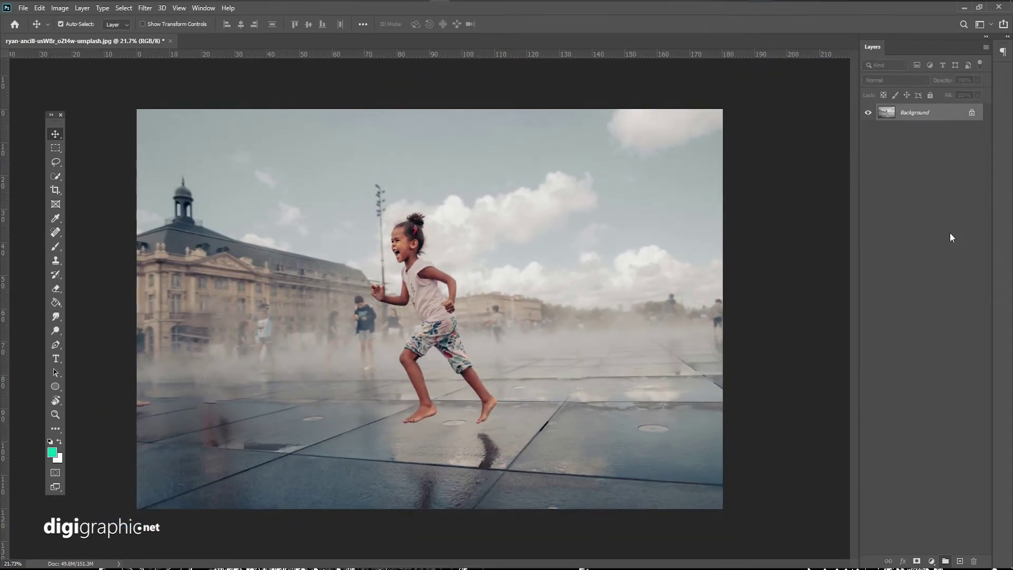
key("ctrl+shift+s")
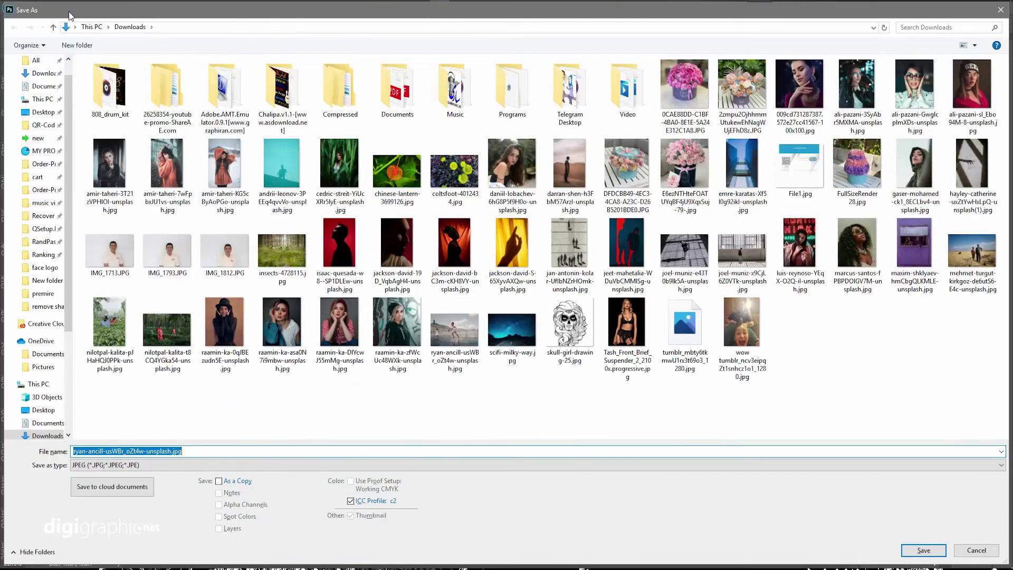
- Save the photo as JPEG '242' in tutorials2 > remove shadow, accepting the JPEG options
left_click(45, 268)
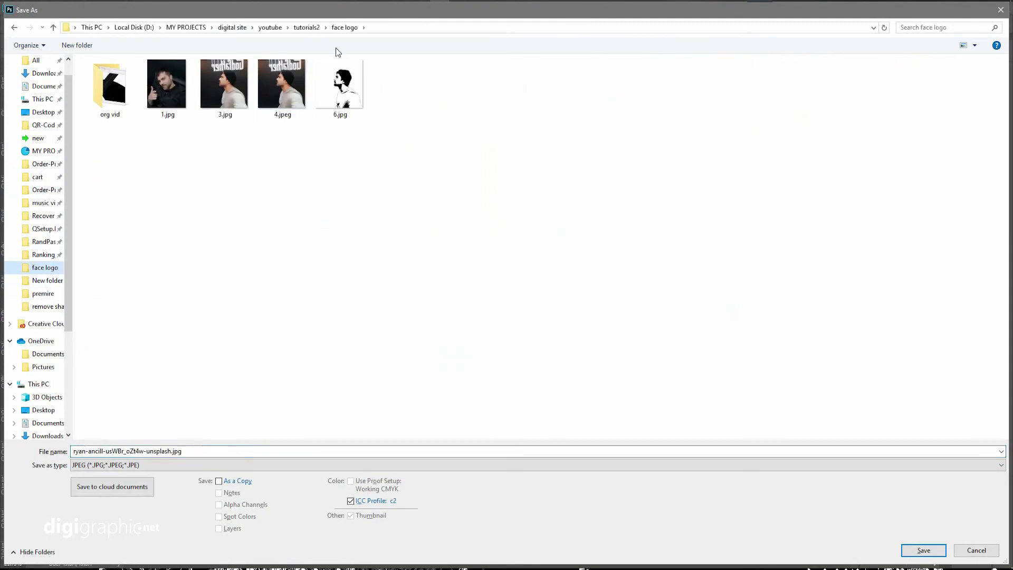
left_click(306, 27)
scroll(402, 234, "down", 2)
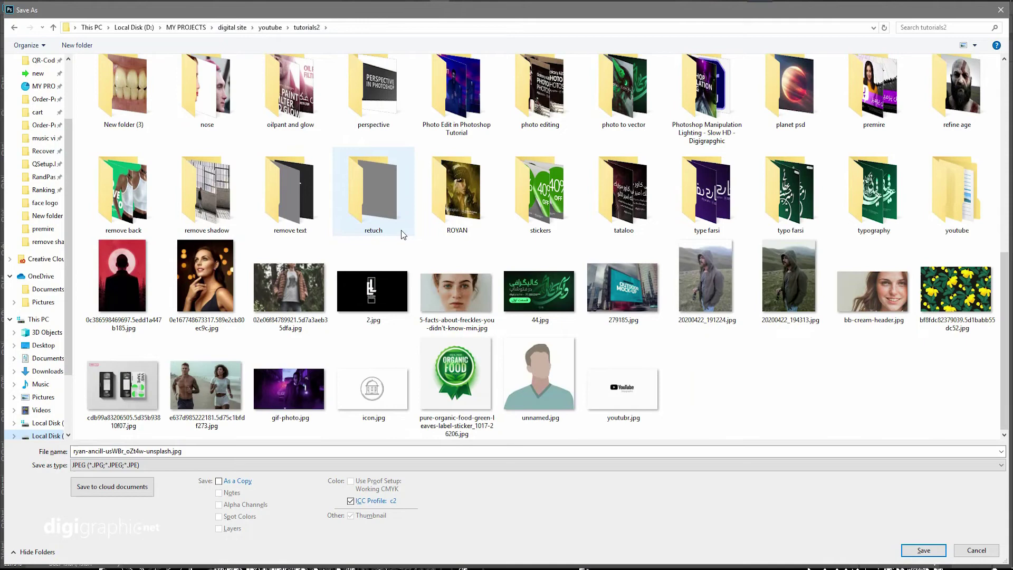
double_click(216, 200)
left_click(225, 453)
key("ctrl+a")
type("242")
left_click(924, 550)
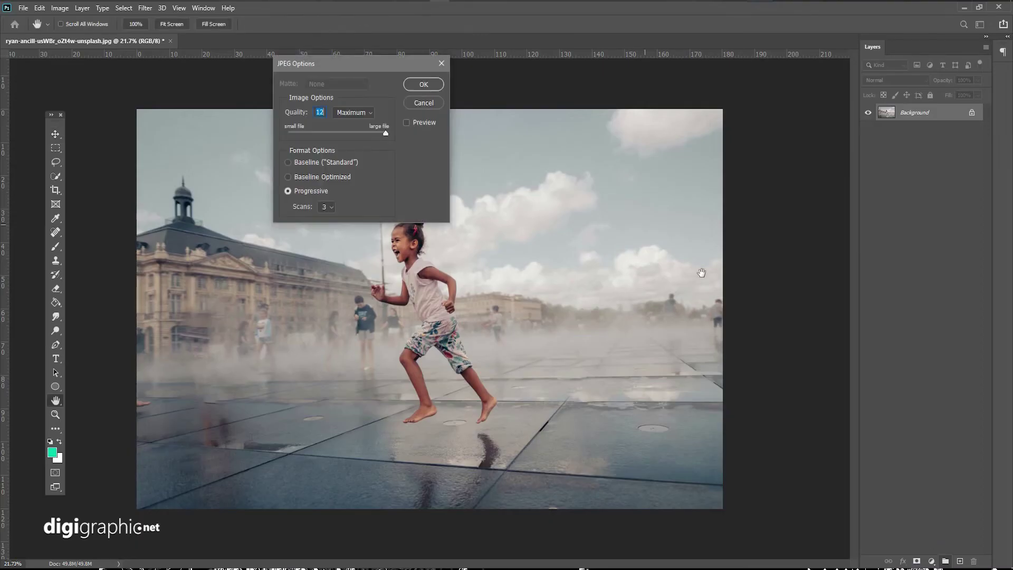
left_click(423, 87)
left_click(60, 8)
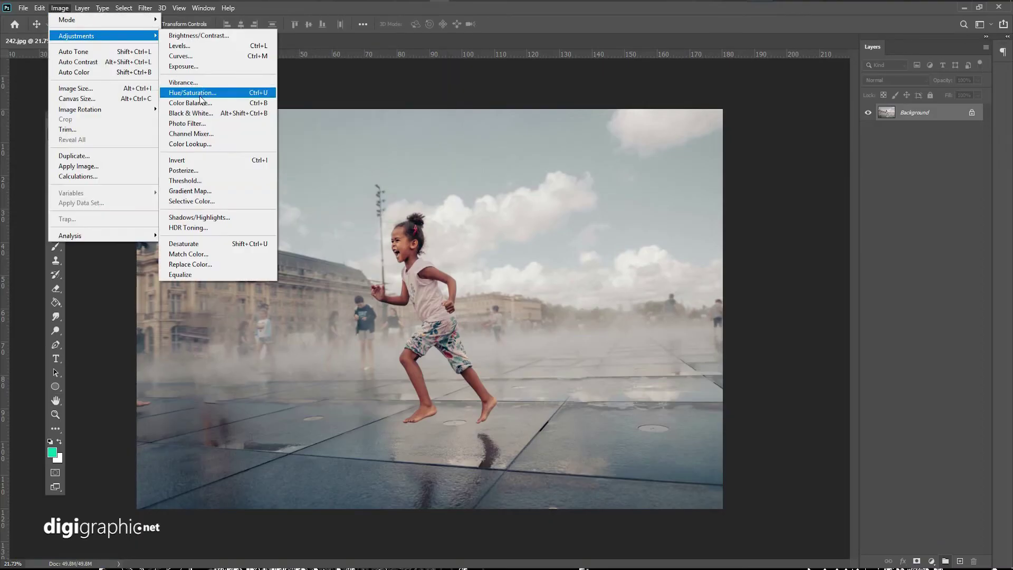
- Apply Hue/Saturation with Hue -37 and Saturation -14 for a pink-and-teal tint
left_click(316, 91)
mouse_move(861, 186)
left_mouse_down()
mouse_move(851, 188)
mouse_move(851, 216)
left_mouse_up()
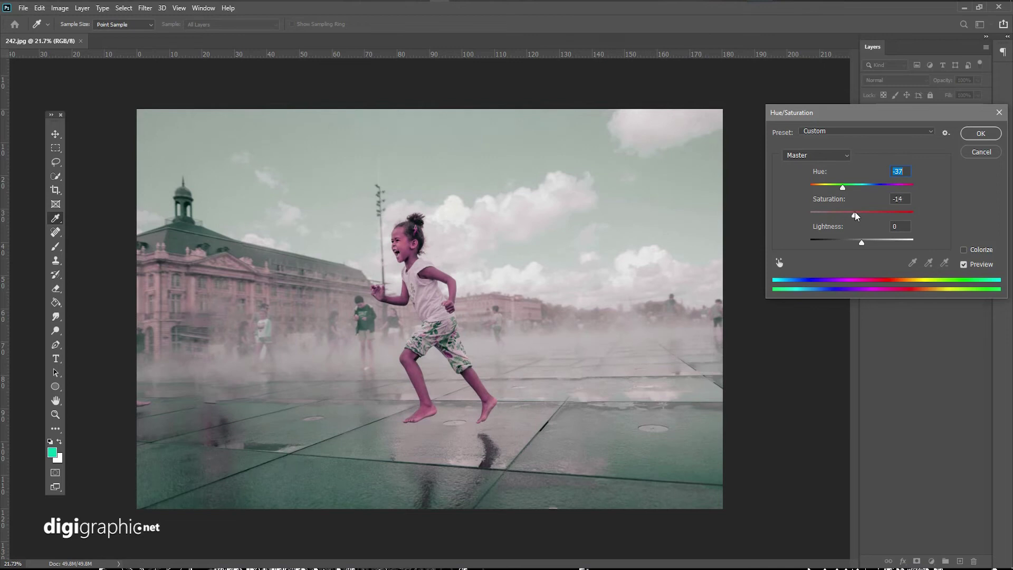
left_click(981, 134)
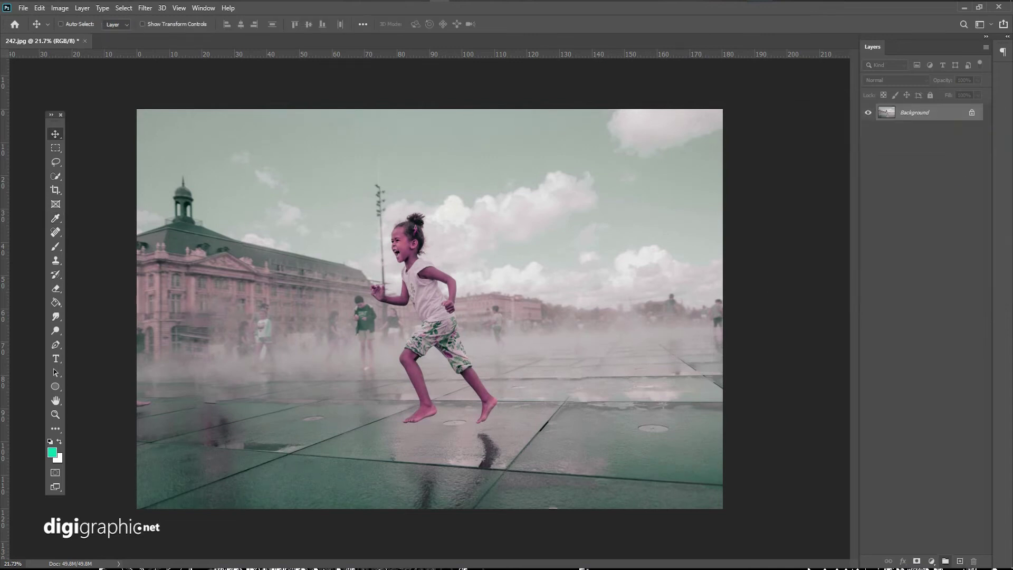
left_click(960, 561)
- Paint-bucket the new layer teal and set its blend mode to Hue
left_click(56, 302)
left_click(437, 328)
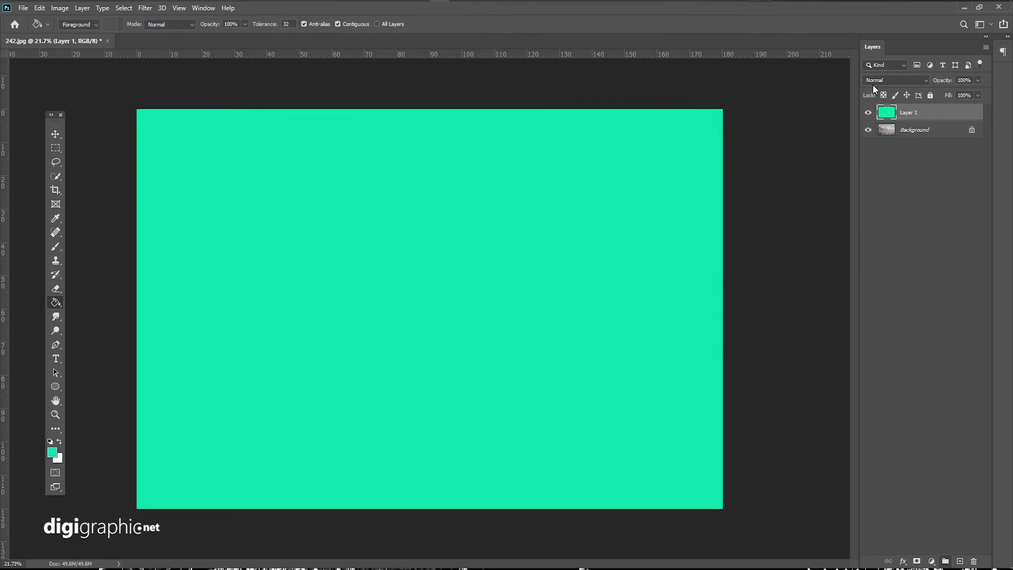
left_click(873, 83)
key("Down")
key("Down")
key("Down")
key("Down")
key("Down")
key("Down")
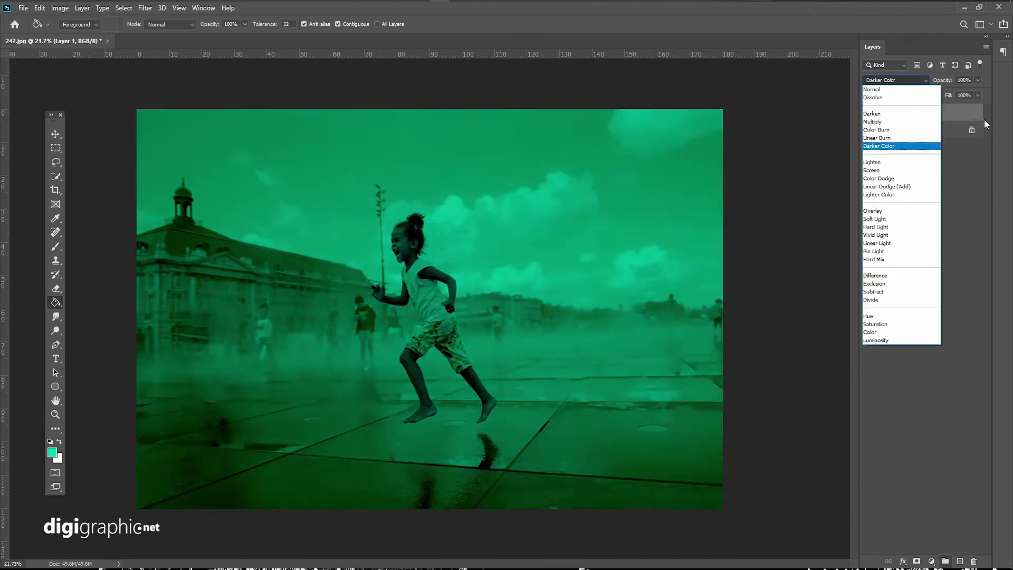
key("Down")
key("Down")
key("Down")
key("Down")
key("Down")
key("Down")
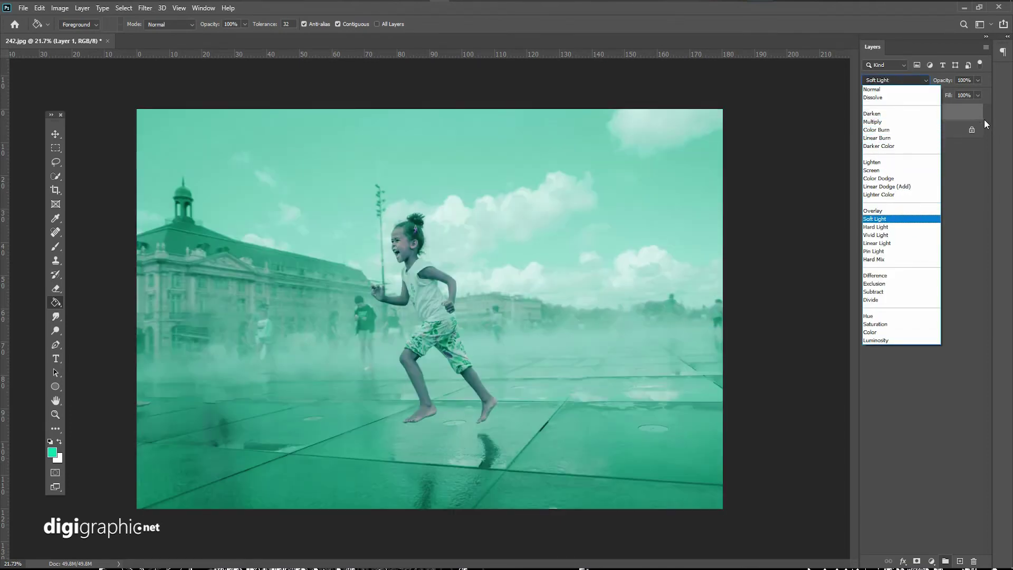
key("Down")
key("Down")
key("Down")
key("Down")
key("Down")
key("Down")
key("Down")
key("Down")
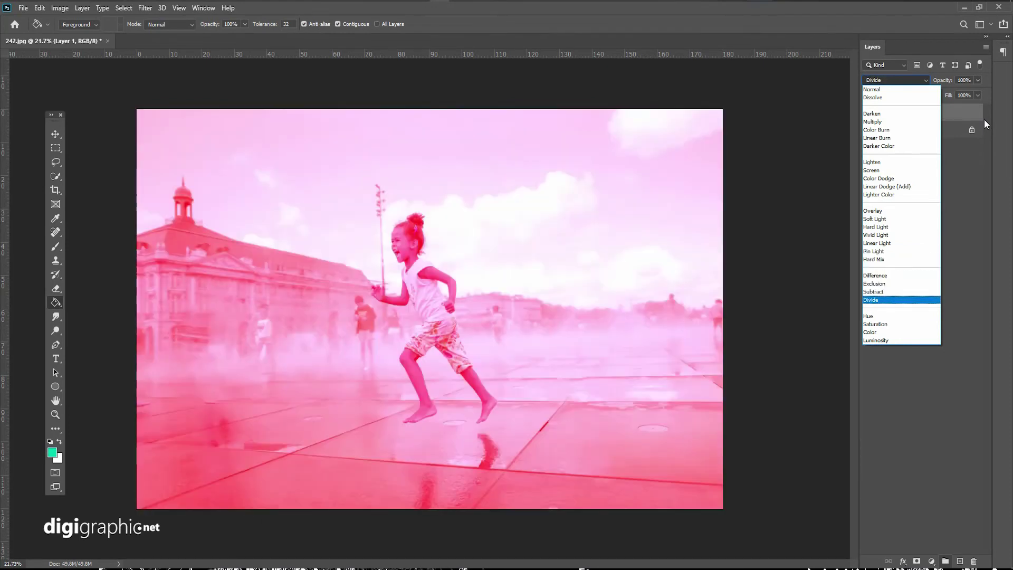
key("Down")
key("Down")
key("Up")
key("Down")
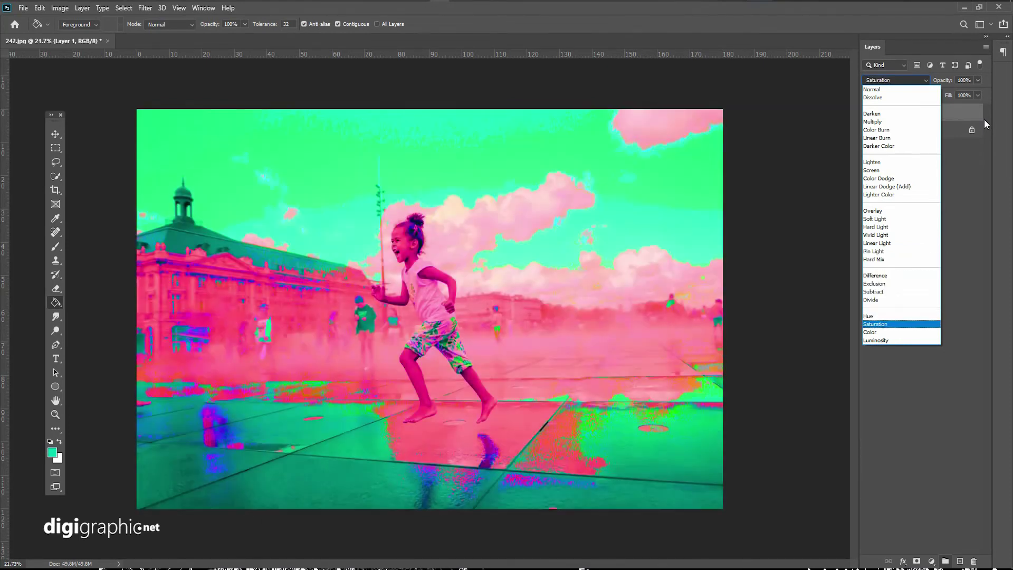
key("Down")
key("Down")
key("Up")
key("Up")
key("Up")
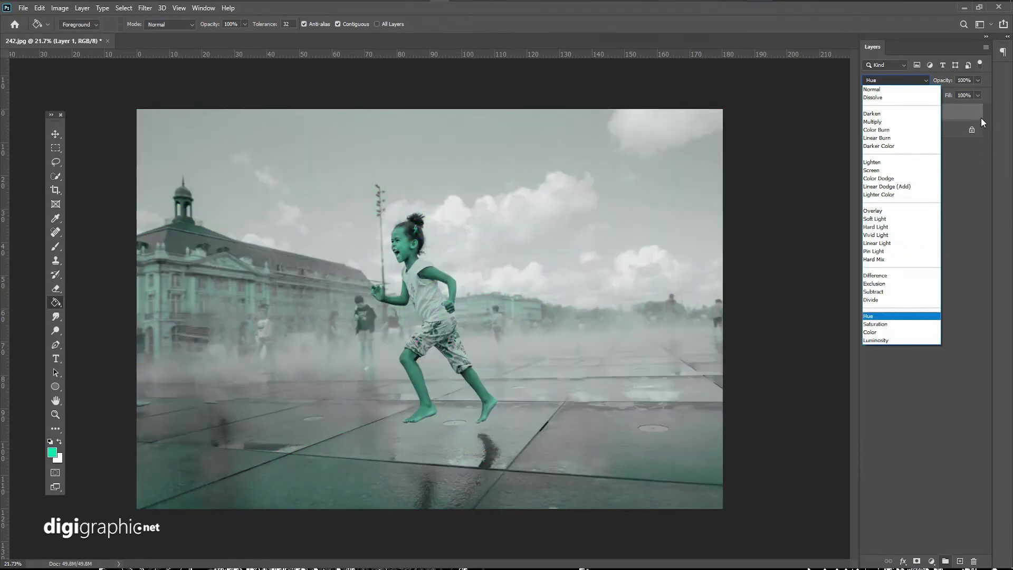
key("Up")
key("Down")
- Hide the teal layer, fill a new layer black, and blend it as Color at 37% opacity
key("Return")
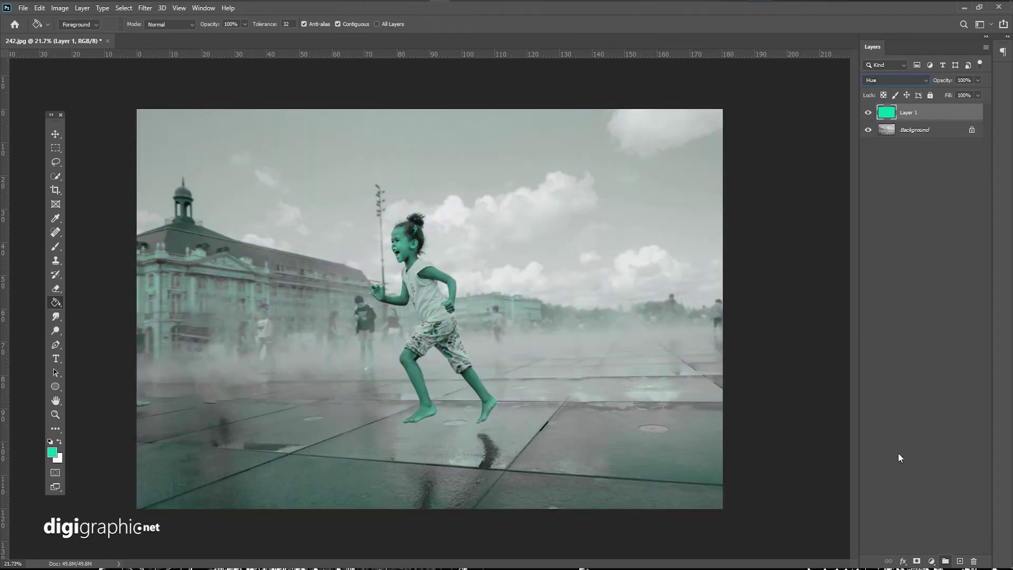
left_click(960, 561)
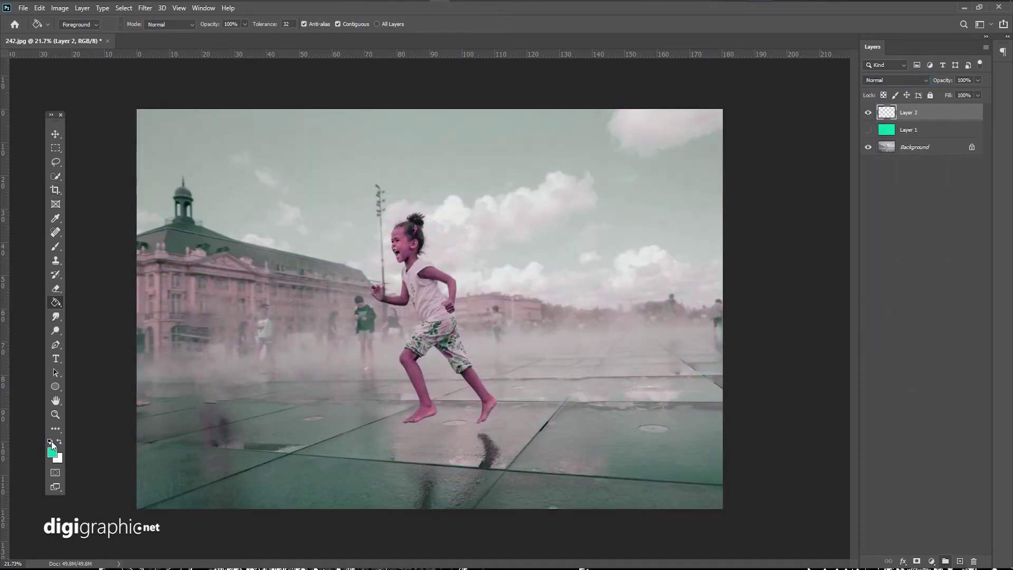
left_click(282, 291)
left_click(895, 79)
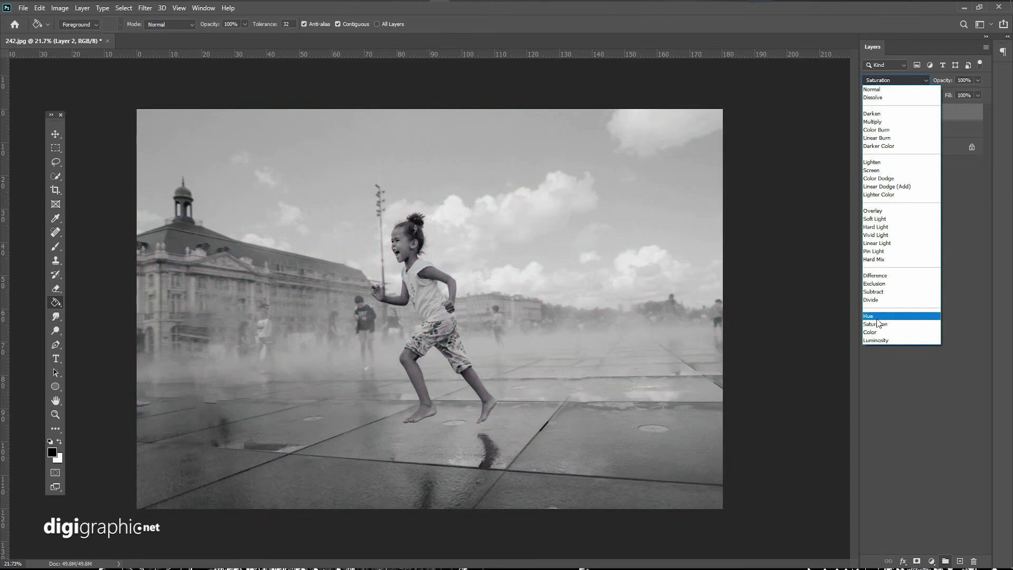
left_click(877, 331)
left_click(978, 80)
left_click_drag(982, 91, 949, 96)
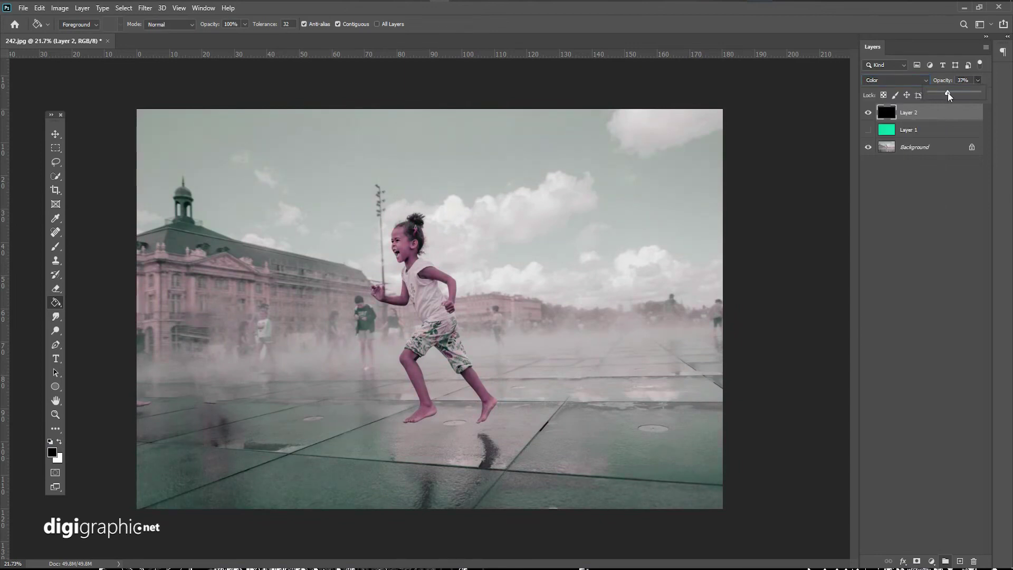
scroll(400, 258, "up", 2)
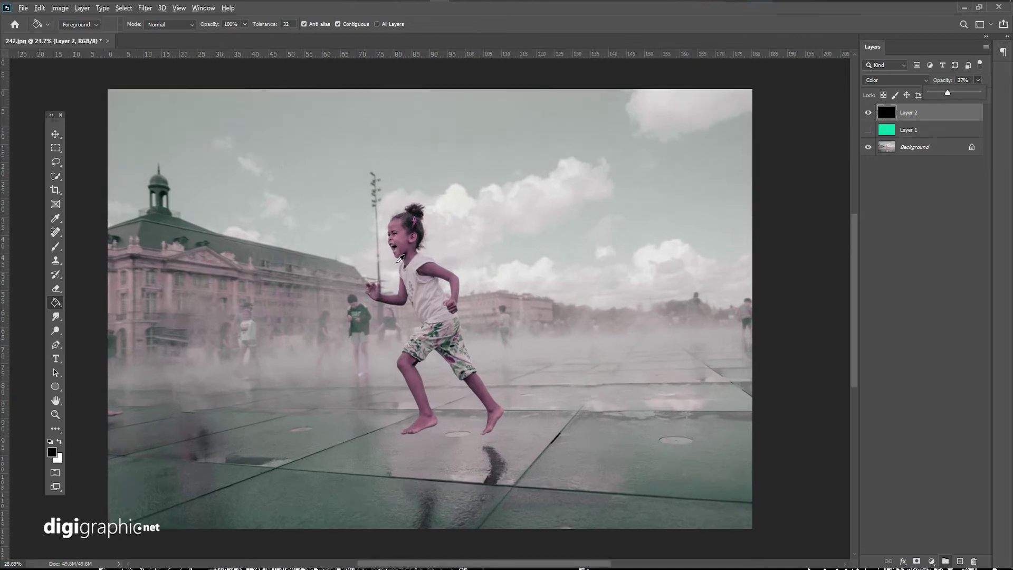
scroll(401, 259, "up", 4)
- Set the black layer to Normal and paint soft 0%-hardness white over the girl's forehead and face
key("b")
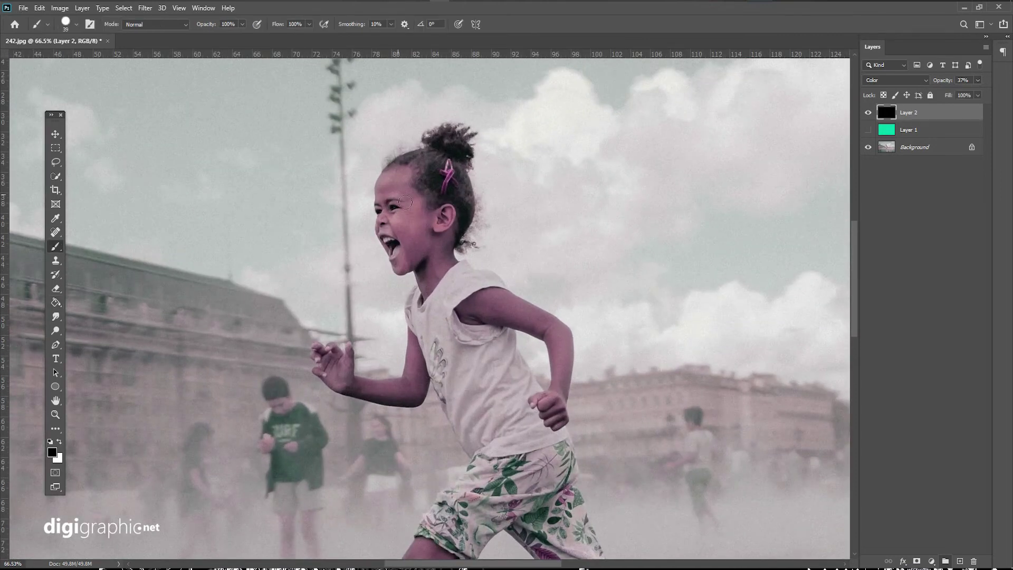
scroll(401, 201, "up", 2)
scroll(401, 212, "up", 2)
key("x")
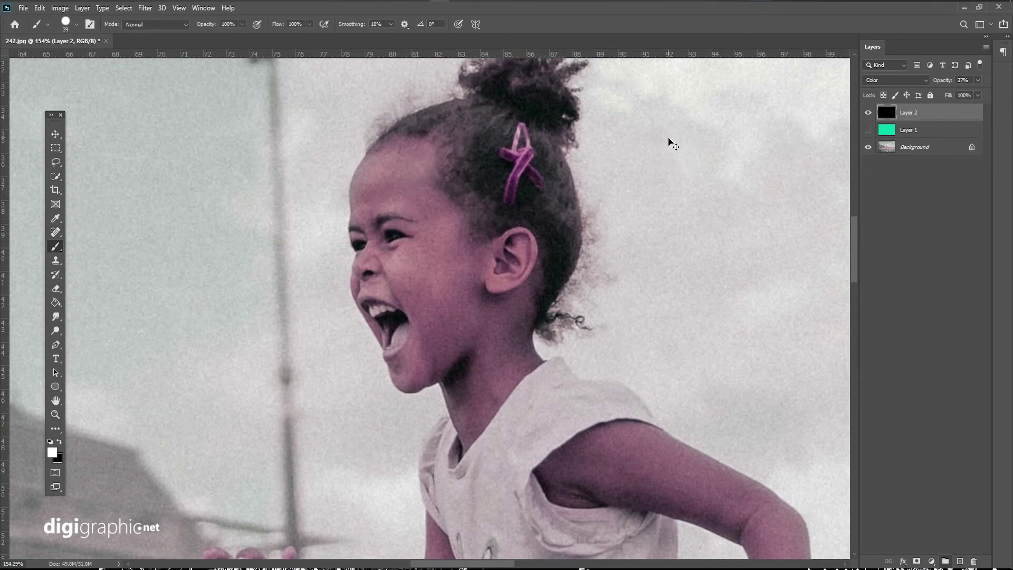
left_click(895, 80)
mouse_move(383, 193)
left_mouse_down()
mouse_move(411, 158)
mouse_move(485, 124)
mouse_move(418, 152)
mouse_move(375, 153)
mouse_move(390, 174)
mouse_move(359, 206)
left_mouse_up()
right_click(428, 183)
left_click_drag(511, 232, 489, 234)
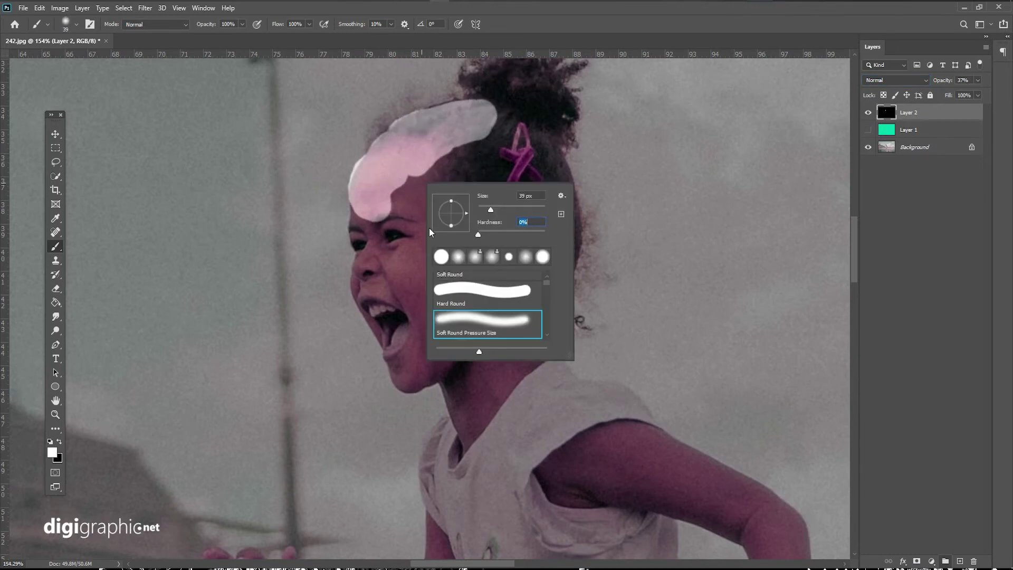
key("Return")
mouse_move(369, 208)
left_mouse_down()
mouse_move(372, 295)
mouse_move(406, 385)
mouse_move(351, 243)
mouse_move(422, 343)
mouse_move(425, 379)
left_mouse_up()
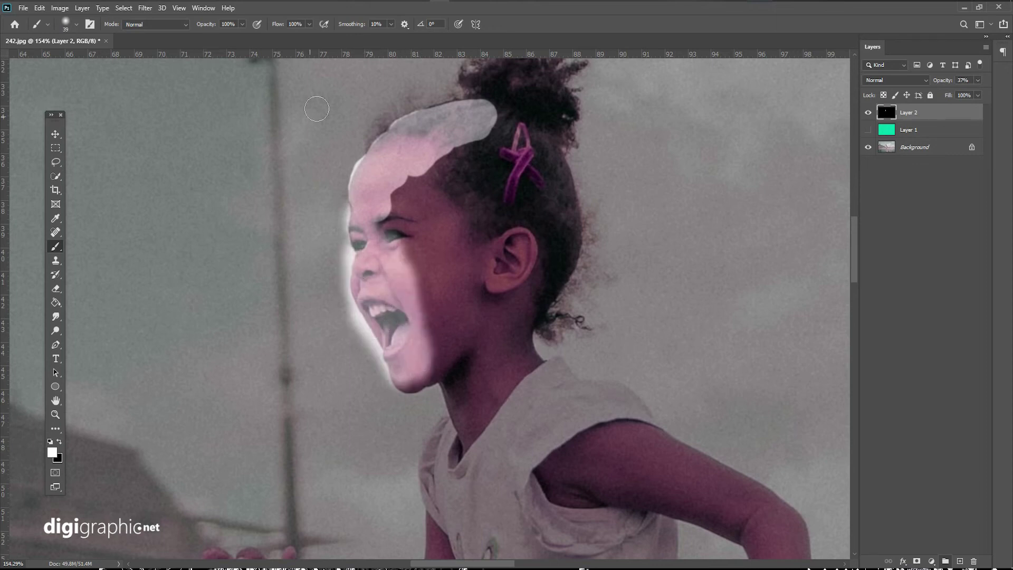
- Paint white over the girl's temple, hair, arm and hand, adjusting stroke smoothing
left_click(391, 24)
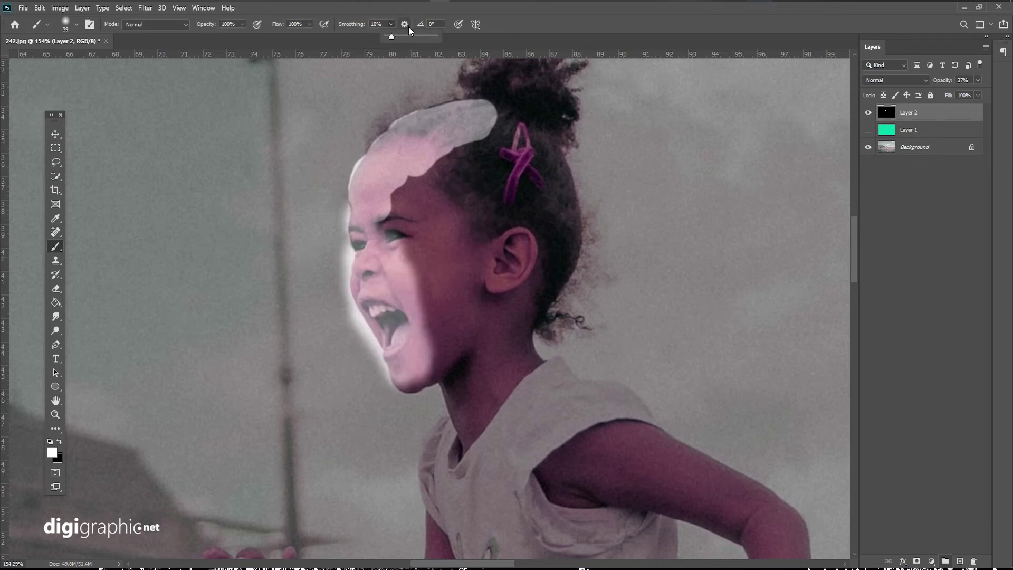
left_click_drag(413, 38, 457, 40)
left_click_drag(493, 209, 477, 216)
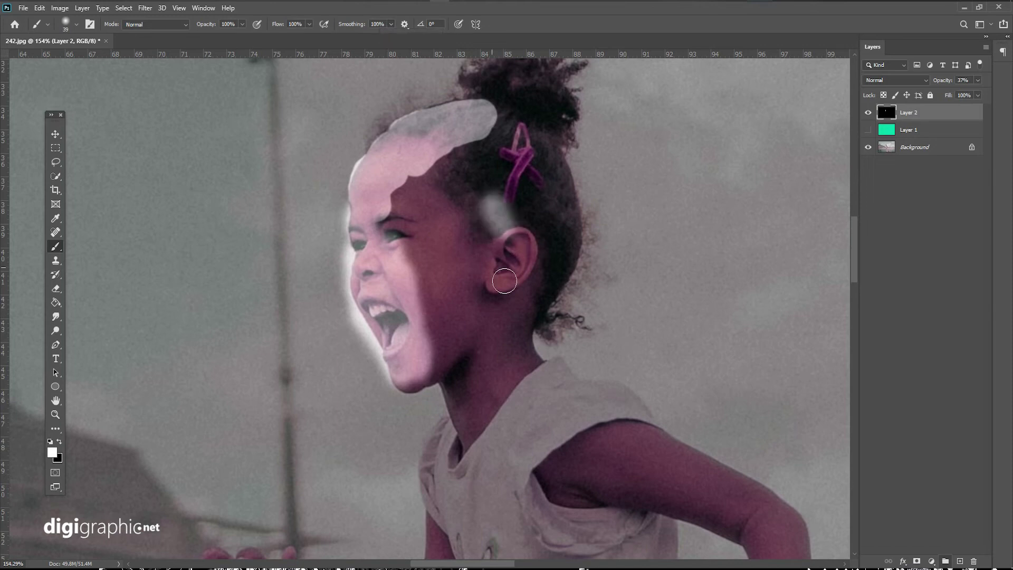
left_click(391, 25)
left_click_drag(395, 36, 348, 37)
mouse_move(477, 201)
left_mouse_down()
mouse_move(433, 153)
mouse_move(407, 221)
mouse_move(459, 264)
mouse_move(456, 355)
mouse_move(464, 253)
mouse_move(501, 343)
mouse_move(443, 417)
mouse_move(452, 470)
mouse_move(486, 517)
mouse_move(533, 314)
mouse_move(527, 150)
mouse_move(546, 159)
mouse_move(559, 260)
mouse_move(564, 200)
mouse_move(516, 92)
mouse_move(509, 106)
left_mouse_up()
left_click_drag(597, 340, 452, 113)
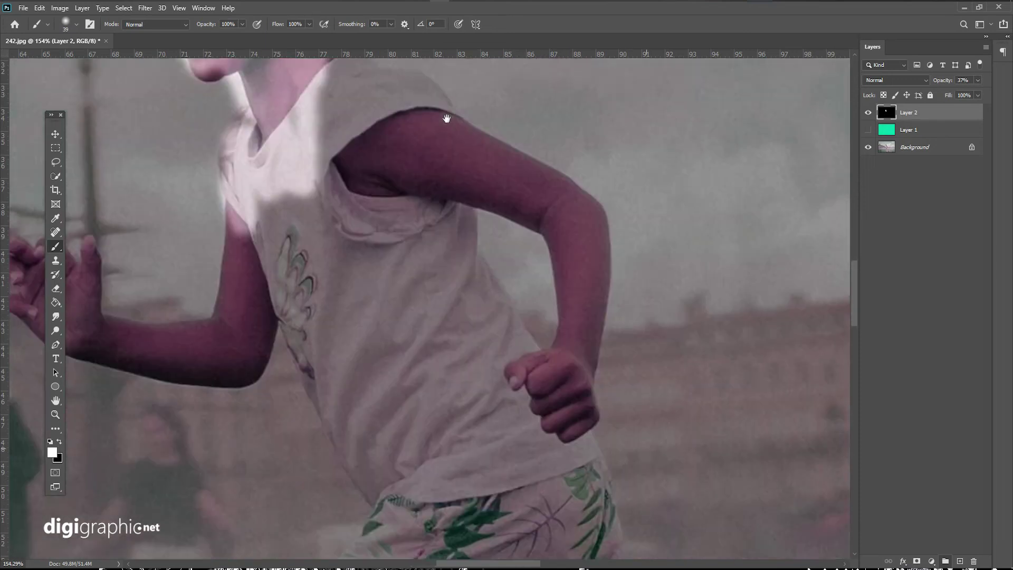
mouse_move(235, 206)
left_mouse_down()
mouse_move(256, 317)
mouse_move(74, 314)
mouse_move(255, 345)
mouse_move(114, 337)
left_mouse_up()
left_click_drag(281, 322, 443, 325)
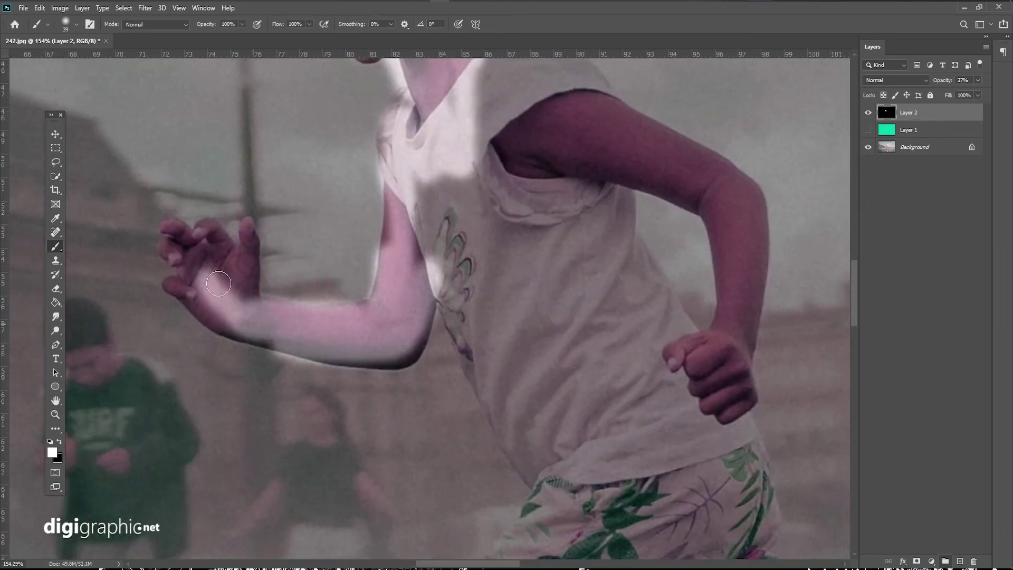
mouse_move(248, 327)
left_mouse_down()
mouse_move(249, 264)
mouse_move(190, 248)
left_mouse_up()
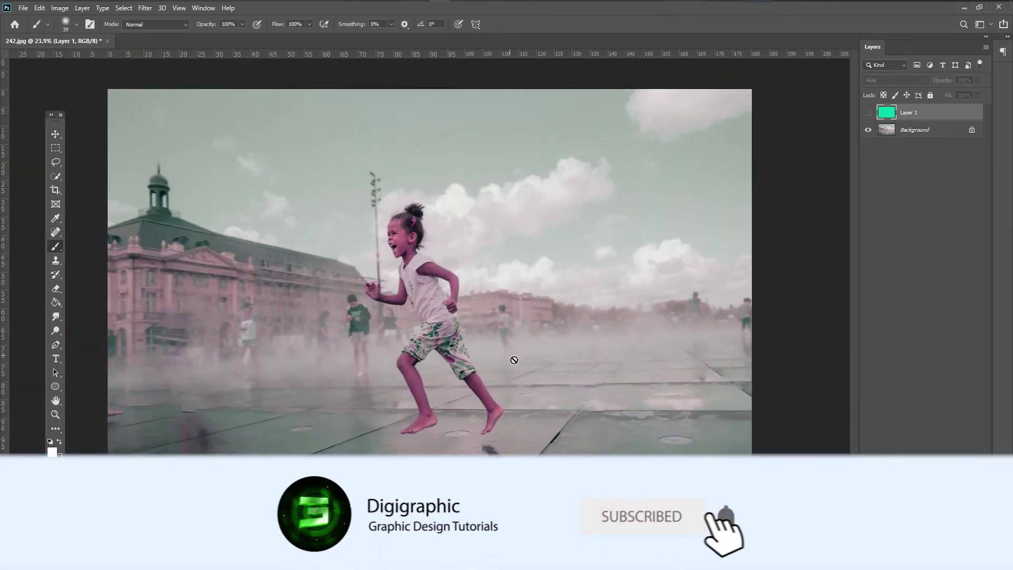
- Draw a teal #00c1a2 gradient over the sky on the new layer
right_click(56, 302)
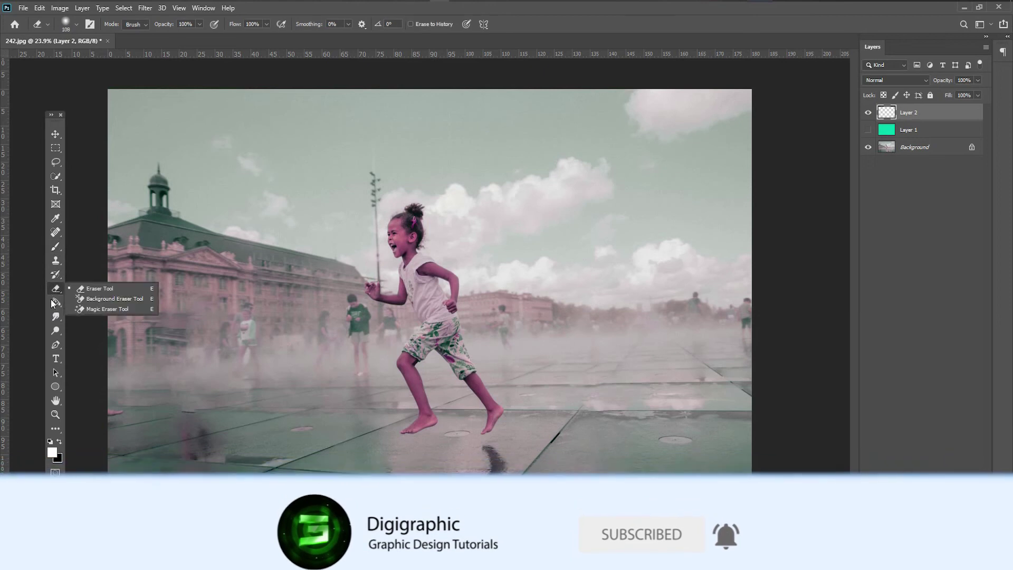
left_click(97, 291)
key("i")
left_click(236, 497)
left_click(52, 452)
type("00c1a2")
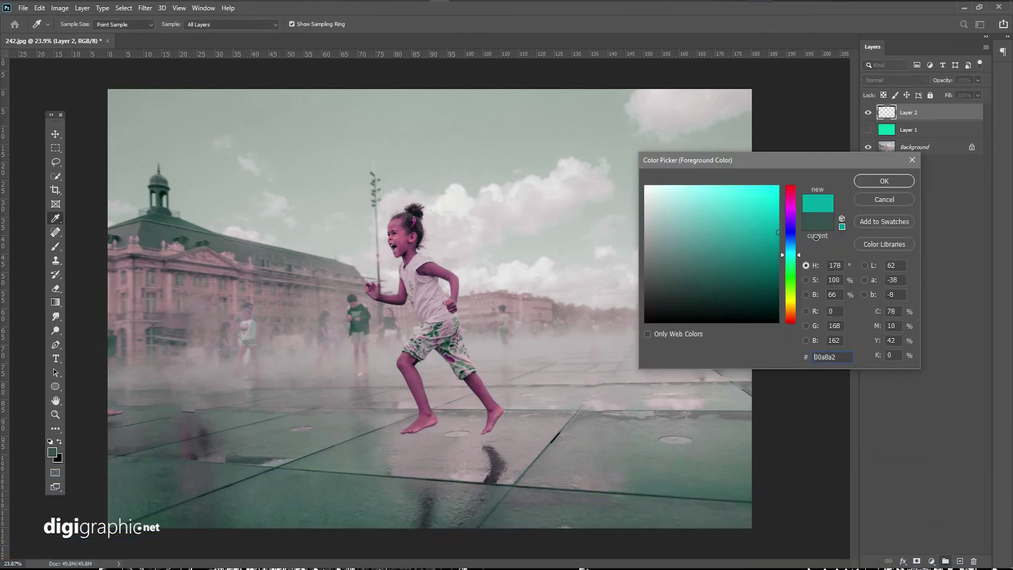
left_click(884, 181)
left_click_drag(400, 219, 399, 218)
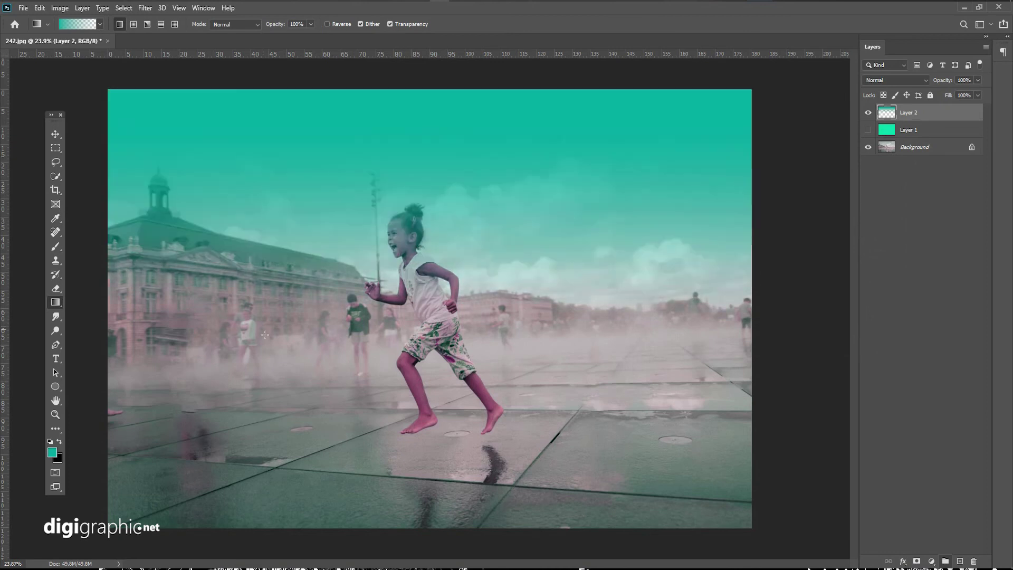
- Set the gradient layer to Color blend mode at 22% opacity
left_click(895, 80)
key("Down")
key("Down")
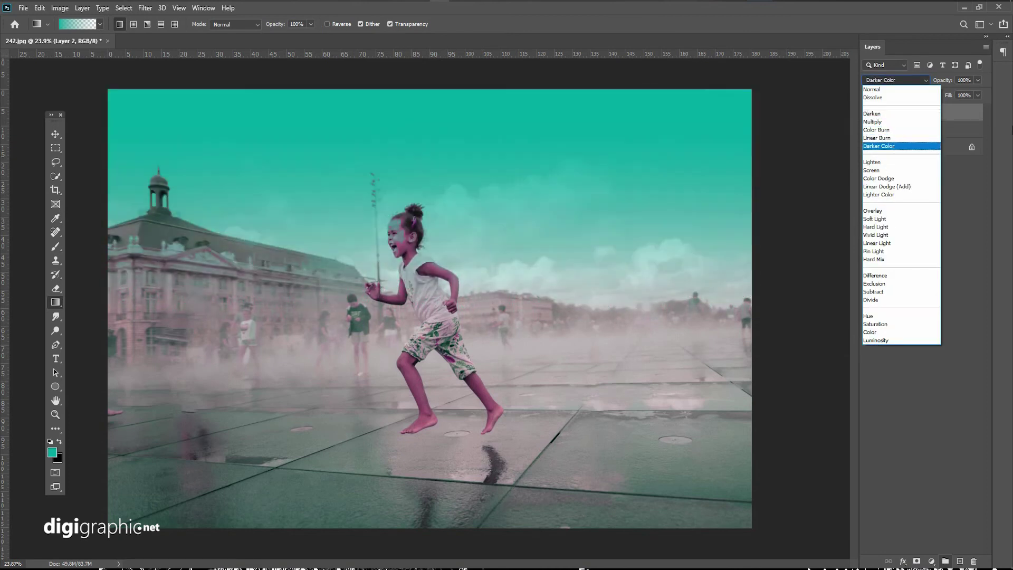
key("Down")
key("Down")
key("Down")
key("Down")
key("Down")
key("Down")
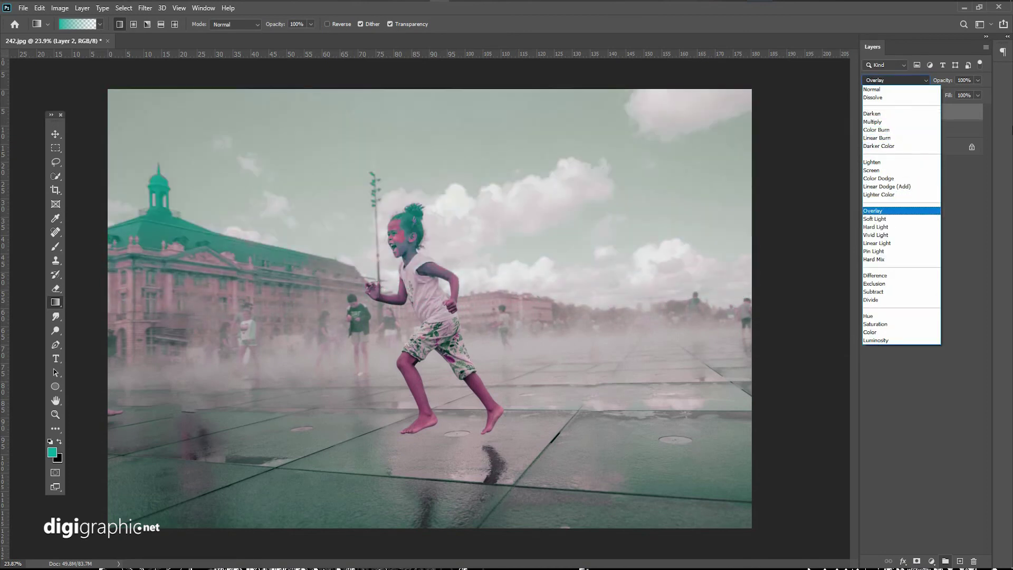
key("Down")
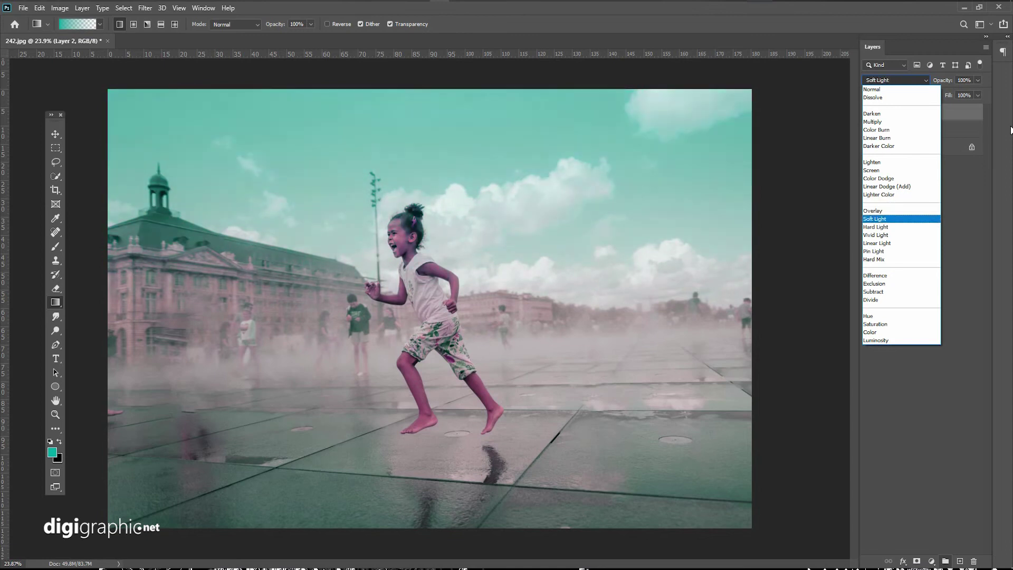
key("Down")
key("Down")
key("Down")
key("Down")
key("Down")
key("Down")
key("Down")
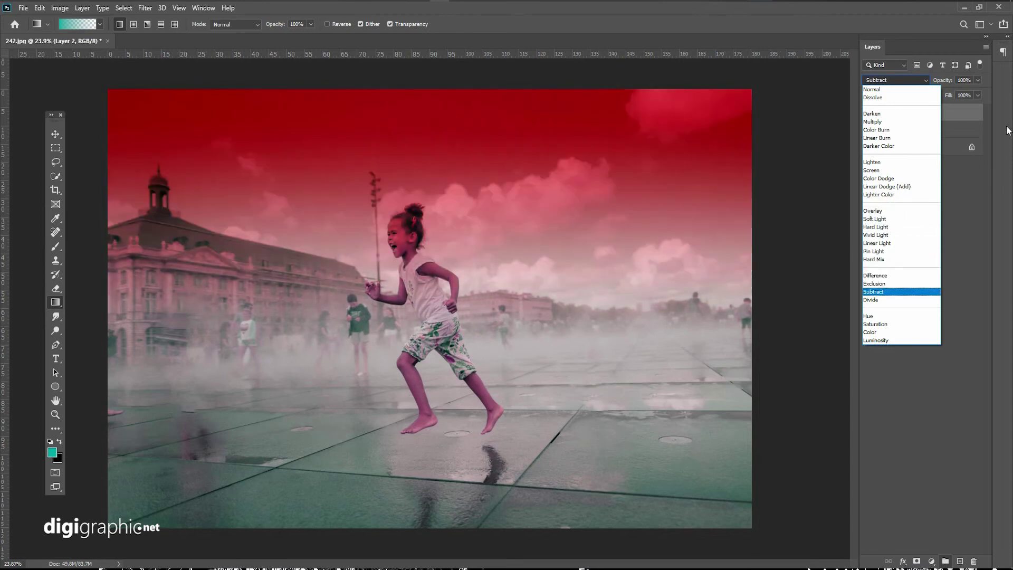
key("Down")
key("Down")
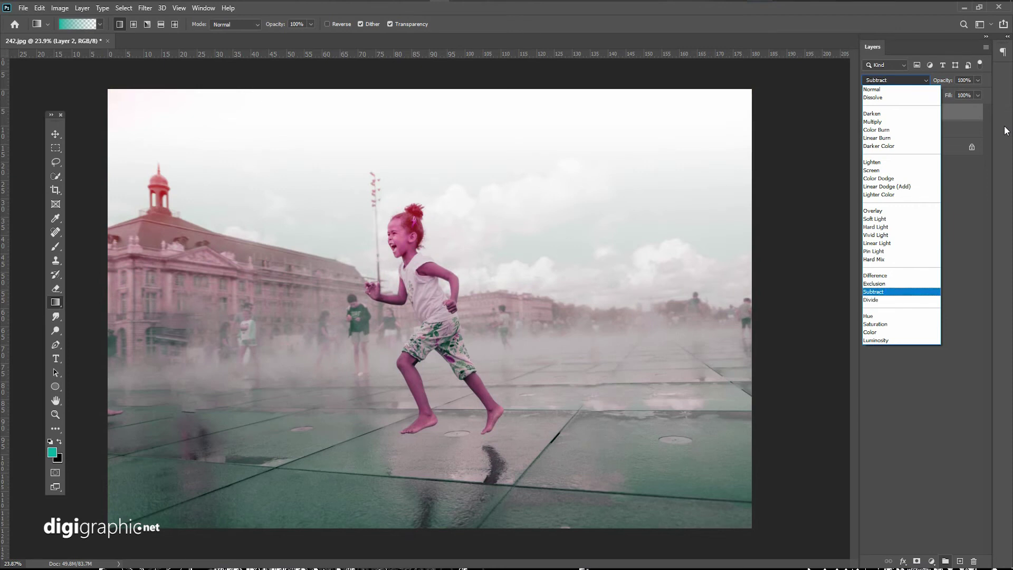
key("Down")
key("Down")
key("Down")
key("Down")
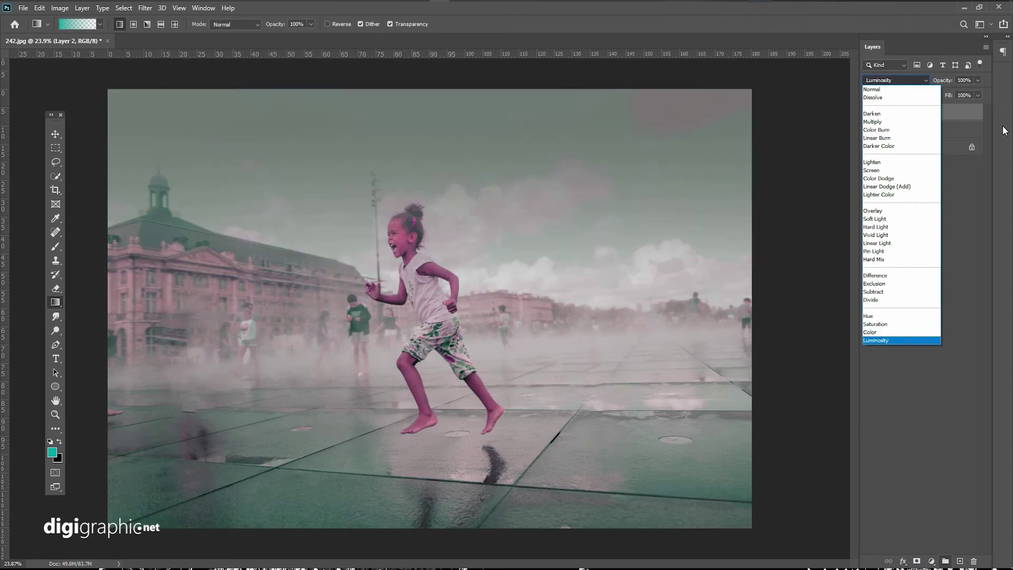
key("Up")
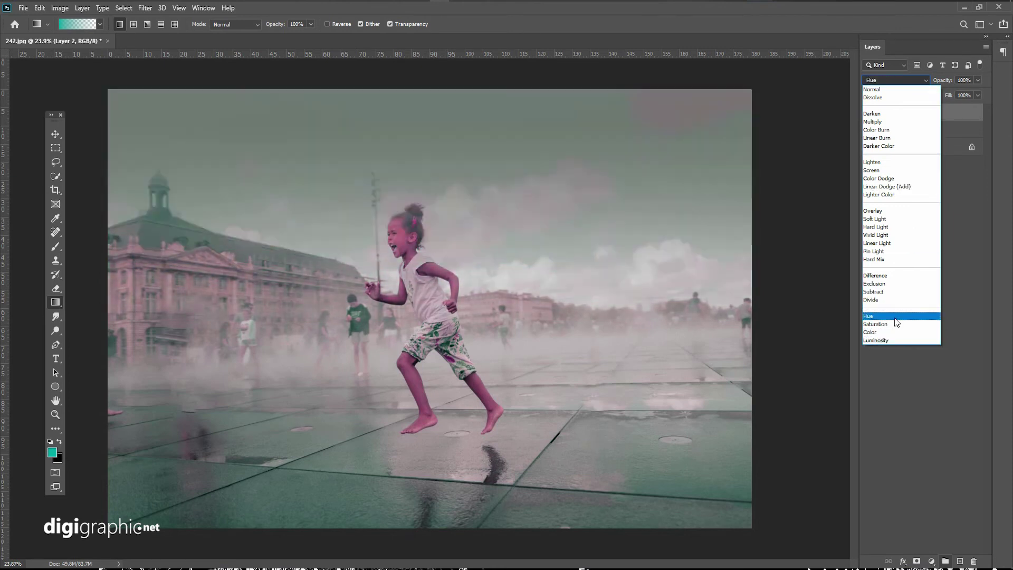
left_click(891, 332)
left_click(977, 80)
left_click_drag(980, 81, 945, 92)
left_click(977, 80)
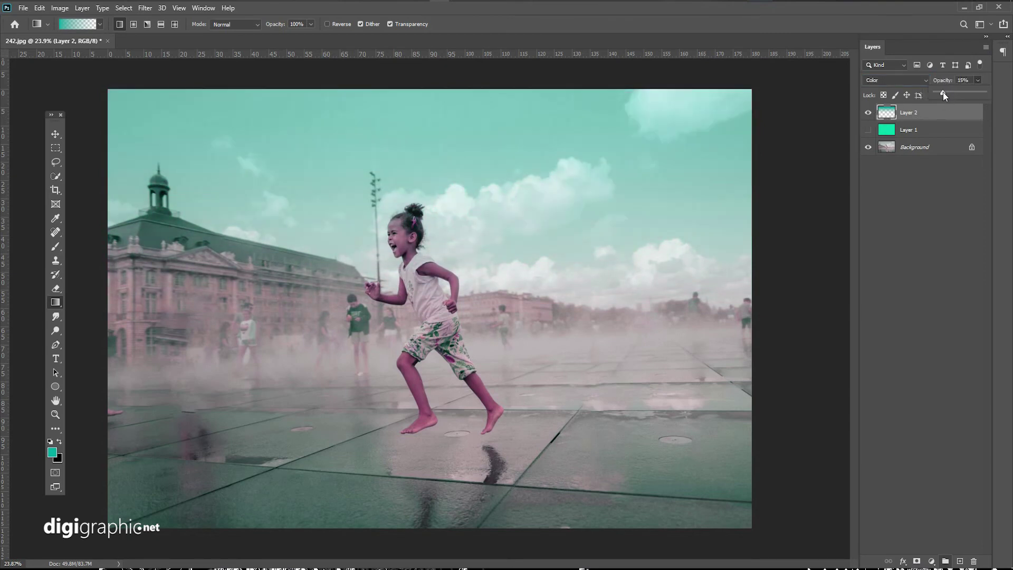
- Shift the gradient layer's hue toward cyan with Hue/Saturation and apply it
left_click(60, 8)
mouse_move(75, 94)
left_click(234, 93)
left_click_drag(862, 187, 790, 194)
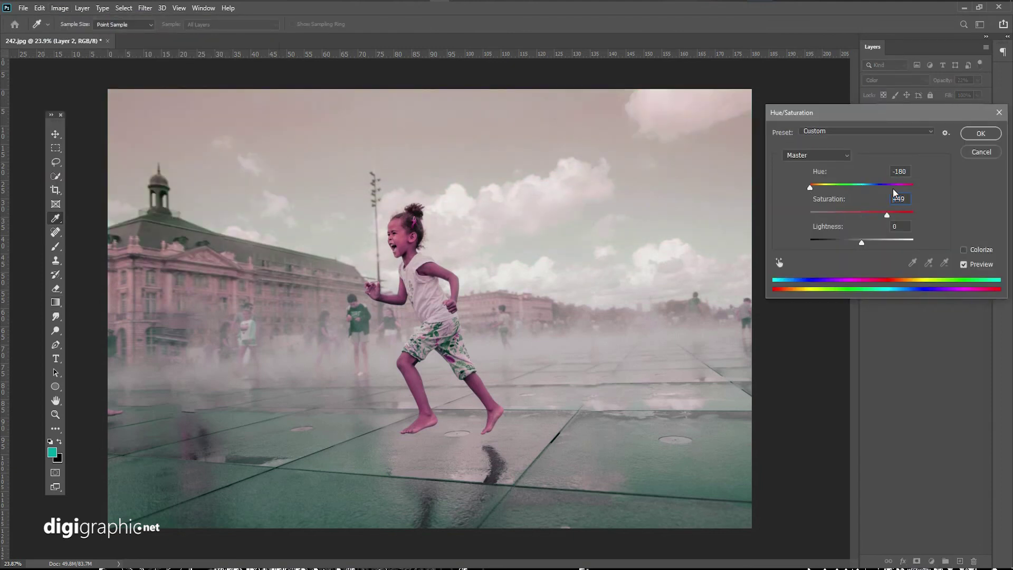
left_click(909, 188)
left_click_drag(904, 191, 808, 190)
left_click_drag(897, 187, 849, 185)
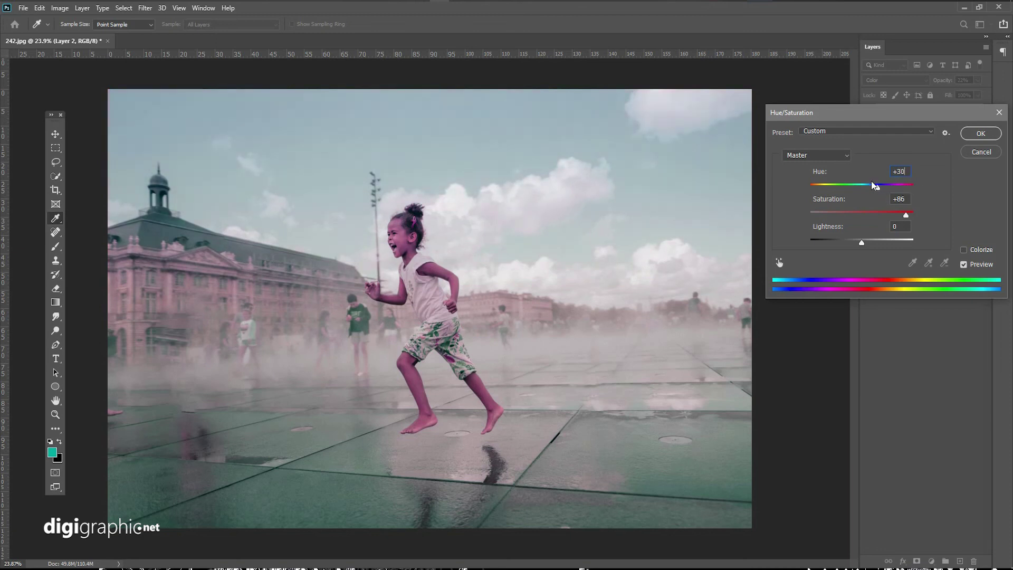
left_click(977, 136)
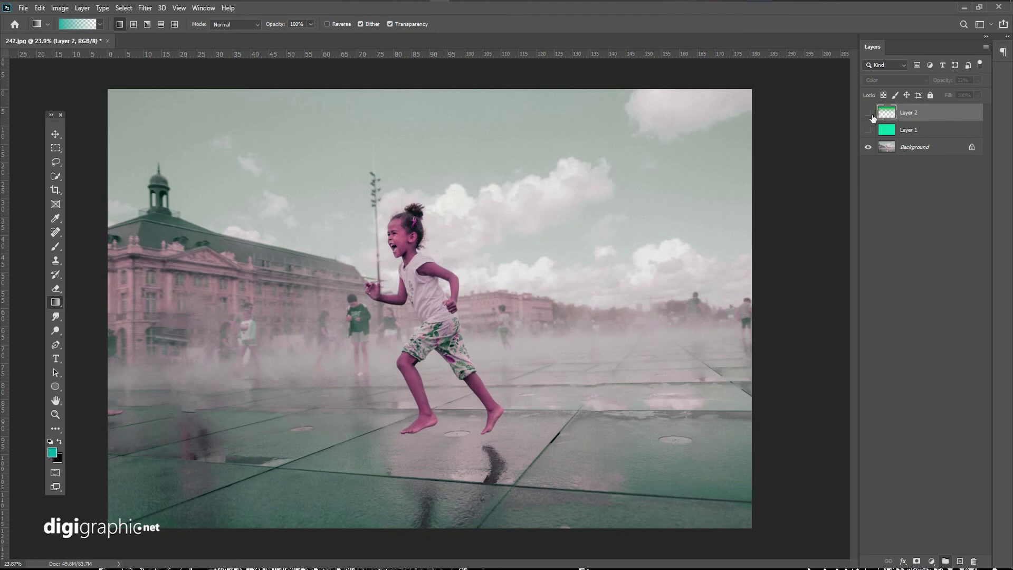
- Save a JPEG copy as 33425.jpg, then duplicate the Background layer with Ctrl+J
key("ctrl+shift+s")
type("33425")
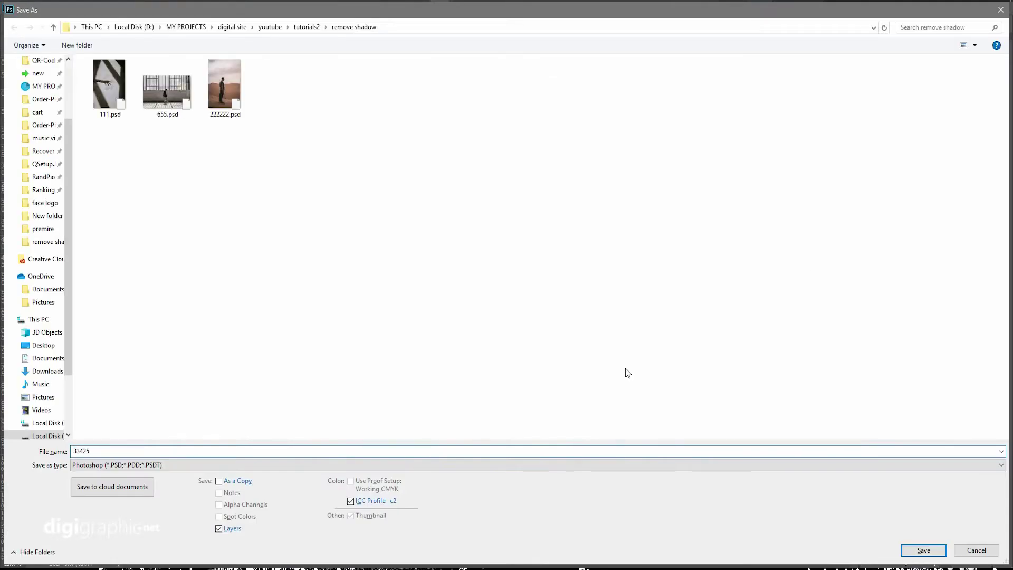
left_click(527, 465)
left_click(417, 300)
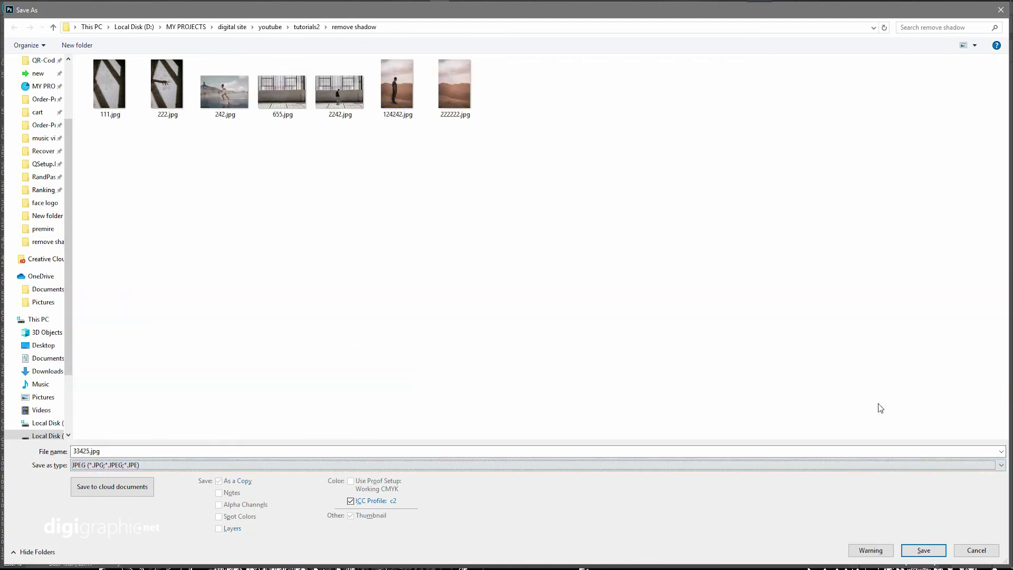
left_click(923, 551)
left_click(429, 84)
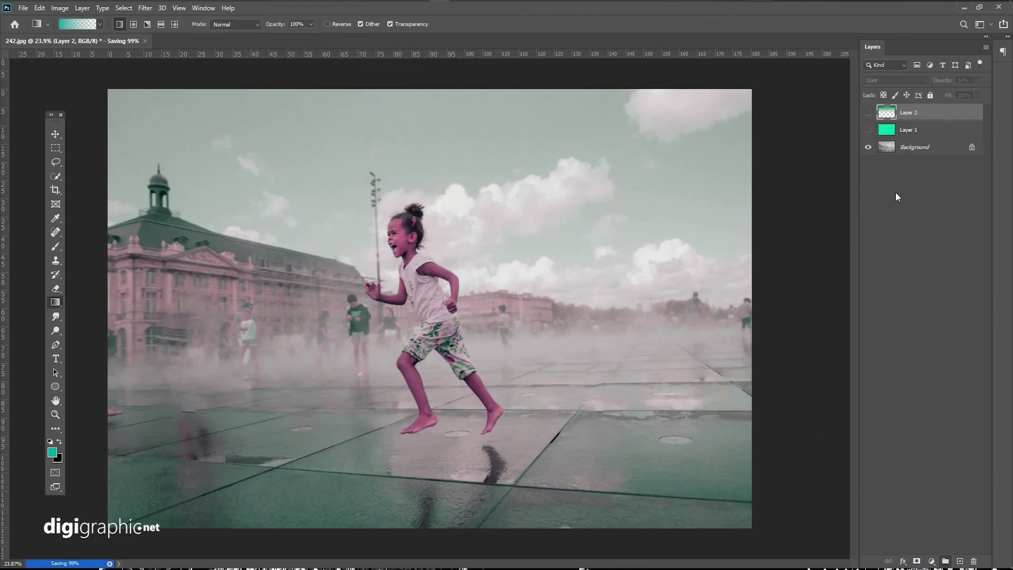
left_click(900, 150)
key("ctrl+j")
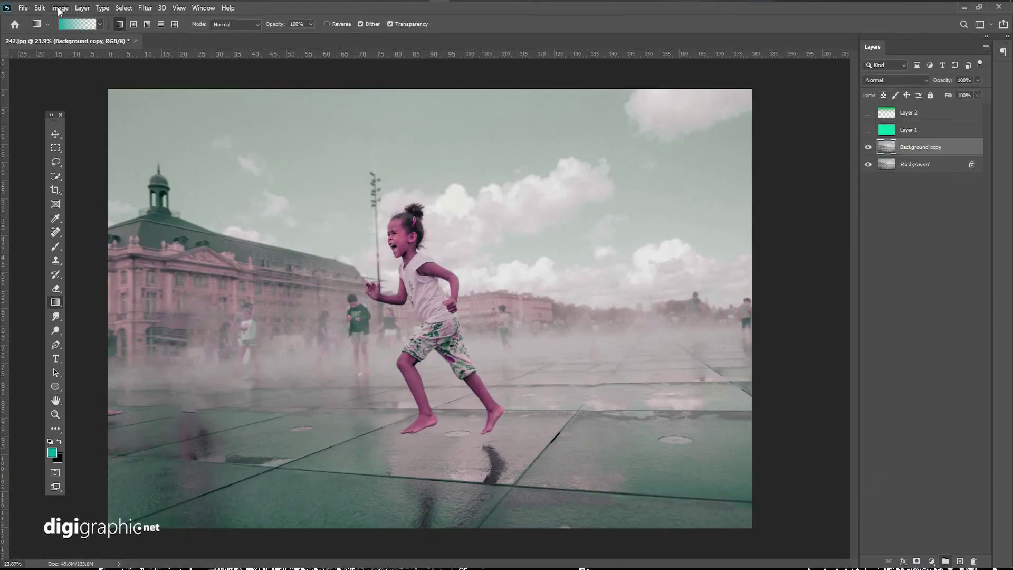
- Desaturate and hue-shift the reds on the duplicate layer using Hue/Saturation's on-image tool
left_click(59, 9)
left_click(215, 95)
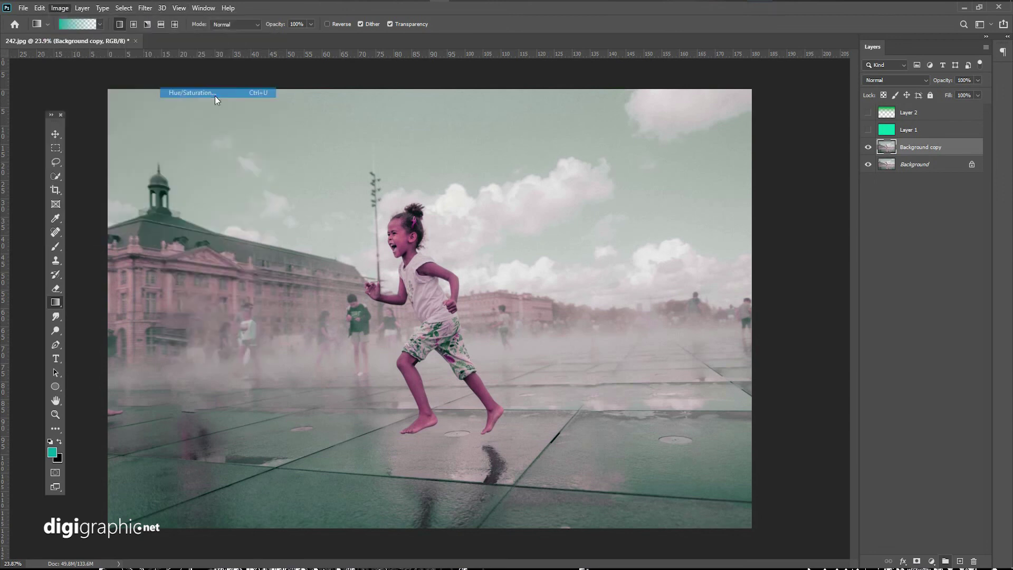
left_click(779, 262)
left_click_drag(404, 250, 364, 259)
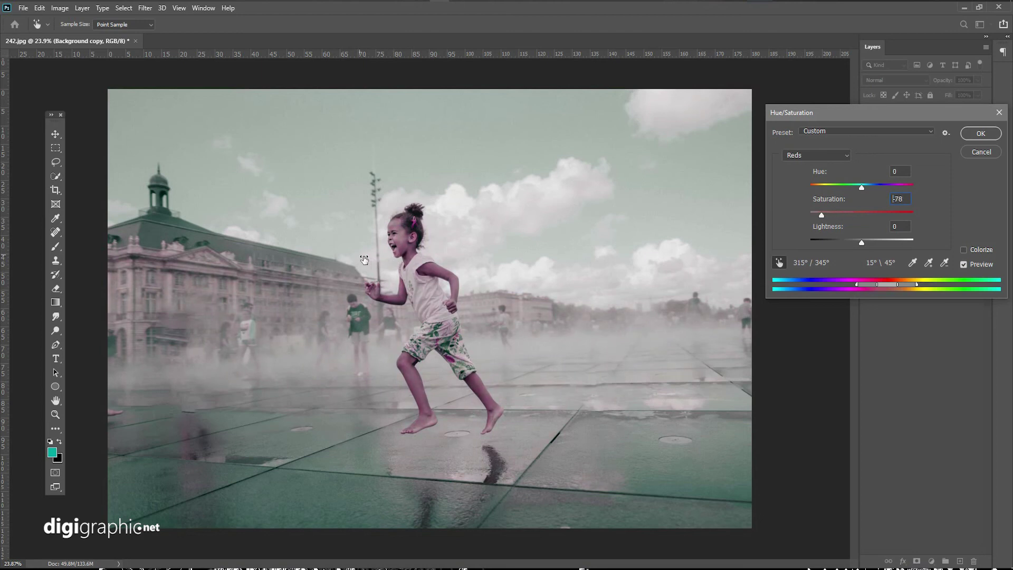
mouse_move(849, 190)
left_mouse_down()
mouse_move(824, 189)
mouse_move(883, 193)
left_mouse_up()
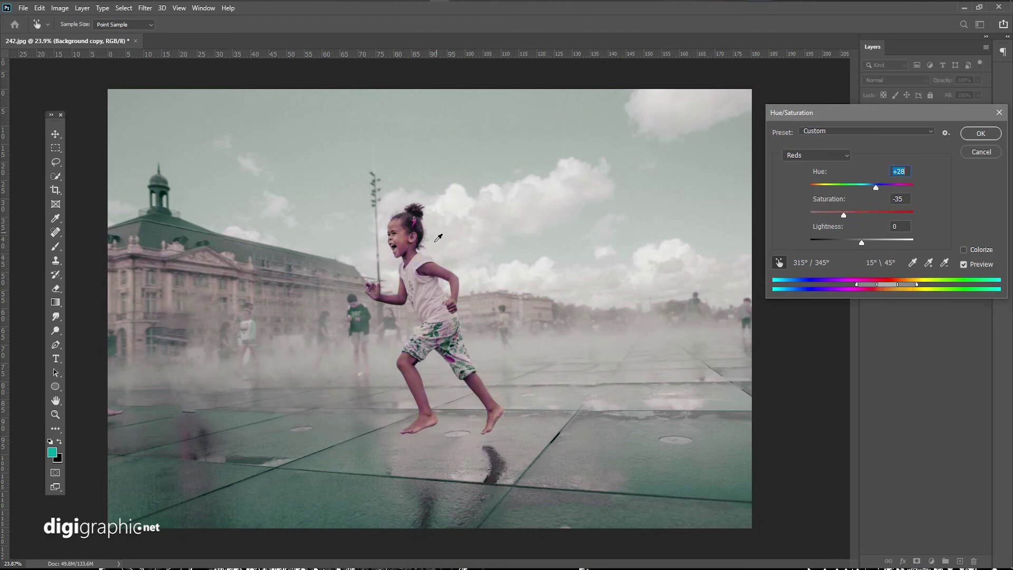
left_click_drag(409, 242, 404, 243)
left_click(969, 136)
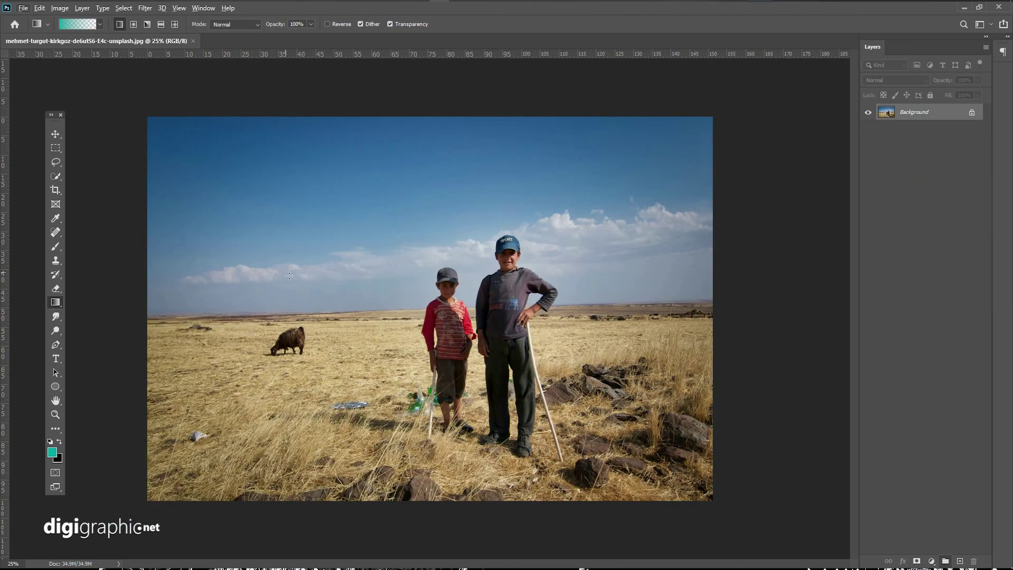
- Lasso the grazing sheep and Content-Aware Fill it away onto a new layer
key("v")
scroll(433, 339, "up", 3)
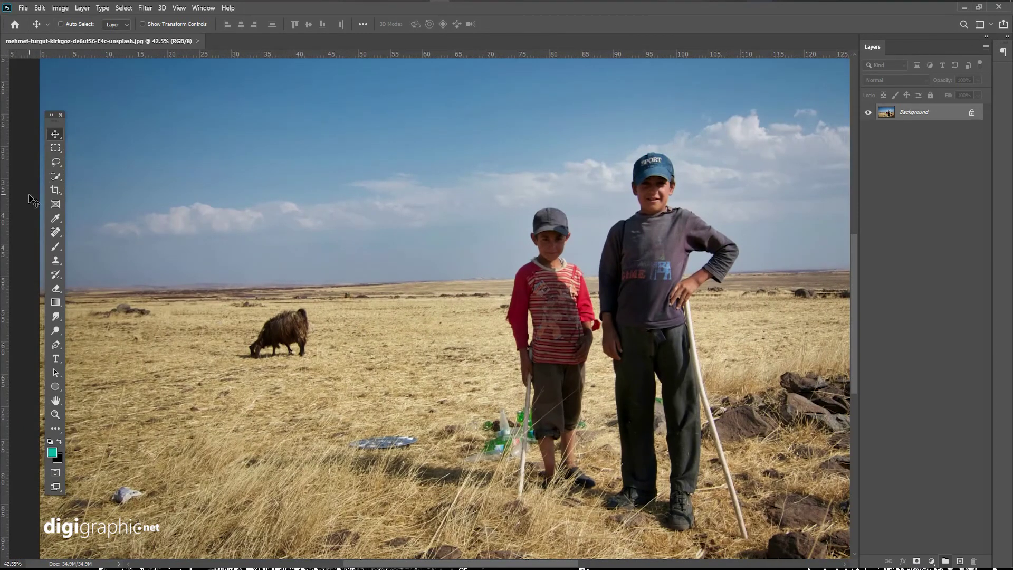
left_click(55, 162)
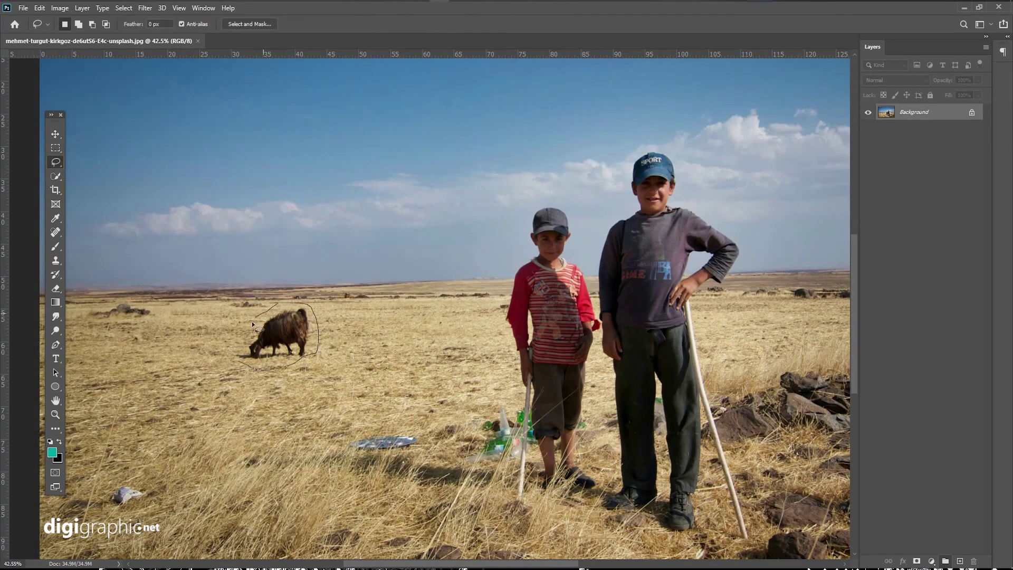
left_click(36, 9)
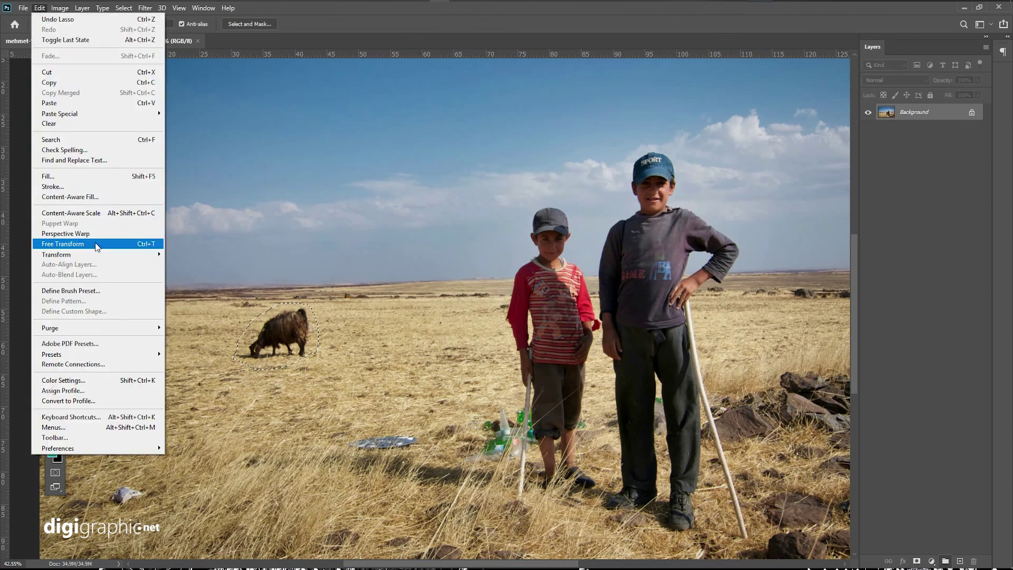
left_click(63, 195)
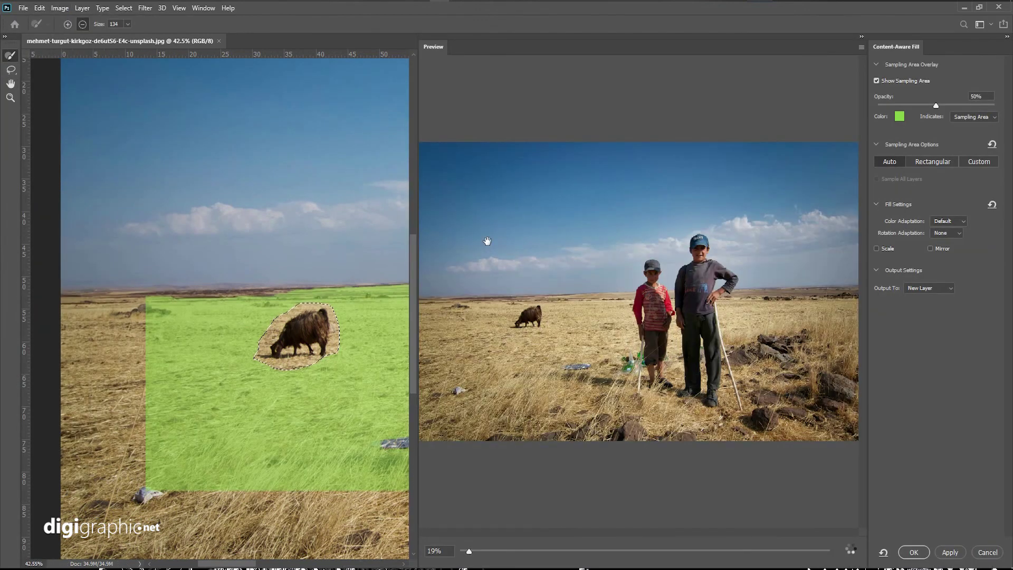
left_click_drag(464, 551, 583, 550)
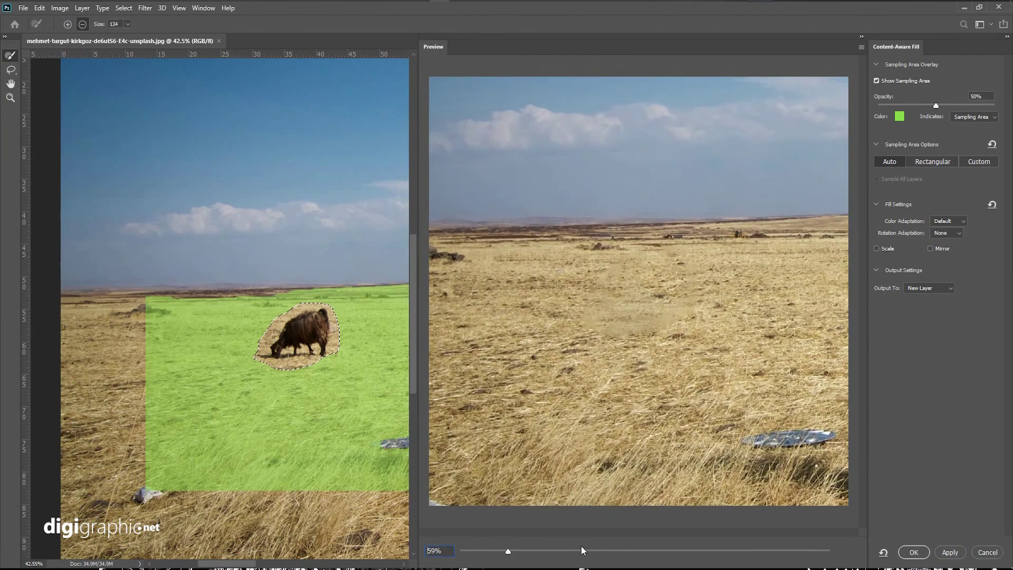
left_click(577, 551)
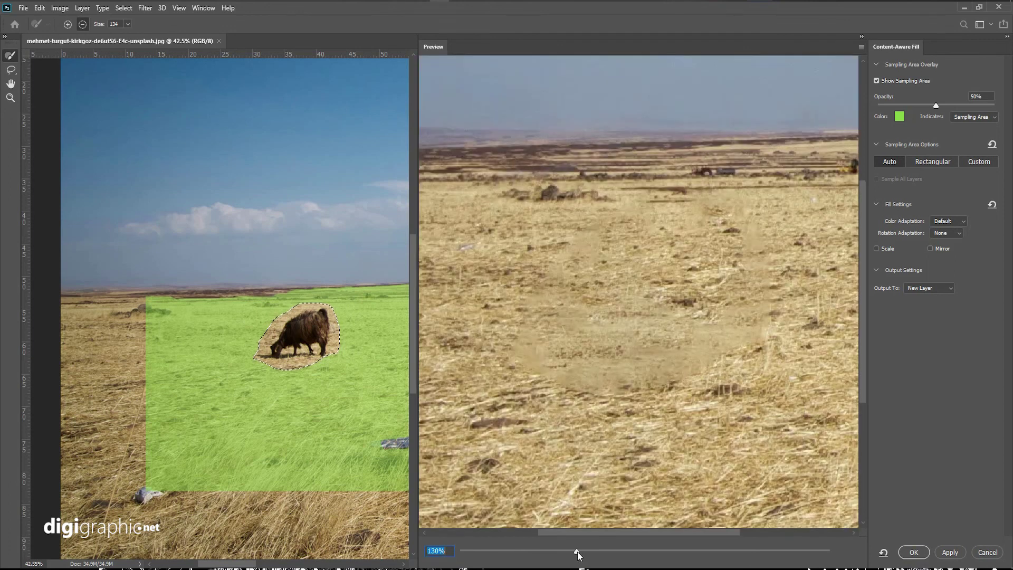
left_click_drag(577, 551, 480, 551)
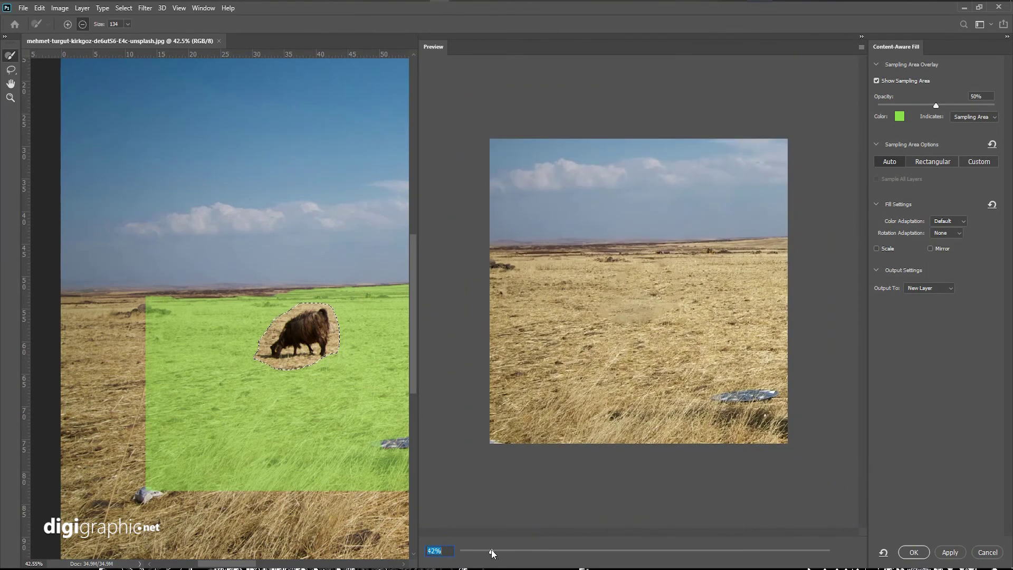
scroll(412, 555, "right", 5)
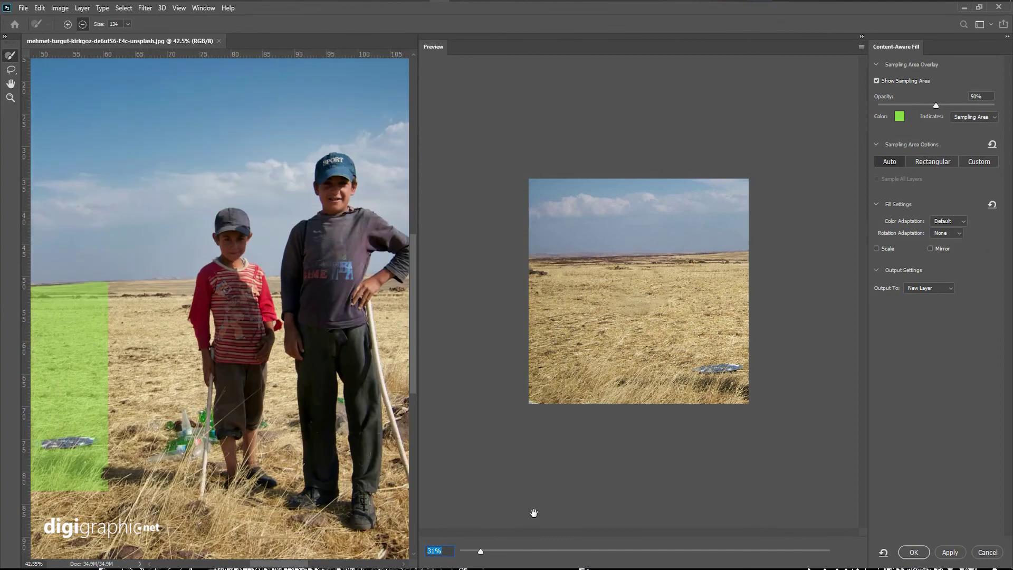
left_click_drag(480, 551, 486, 552)
left_click(914, 551)
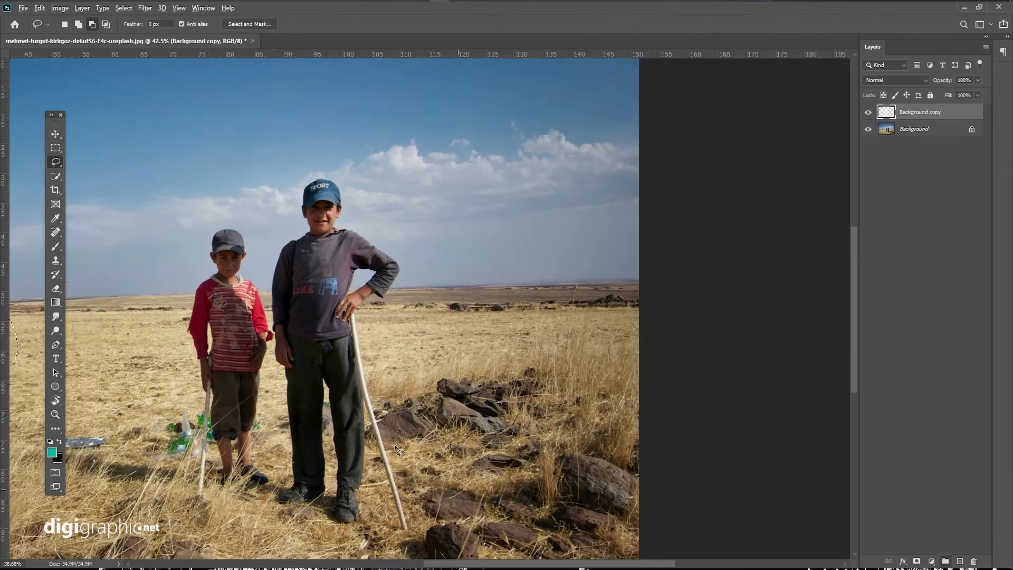